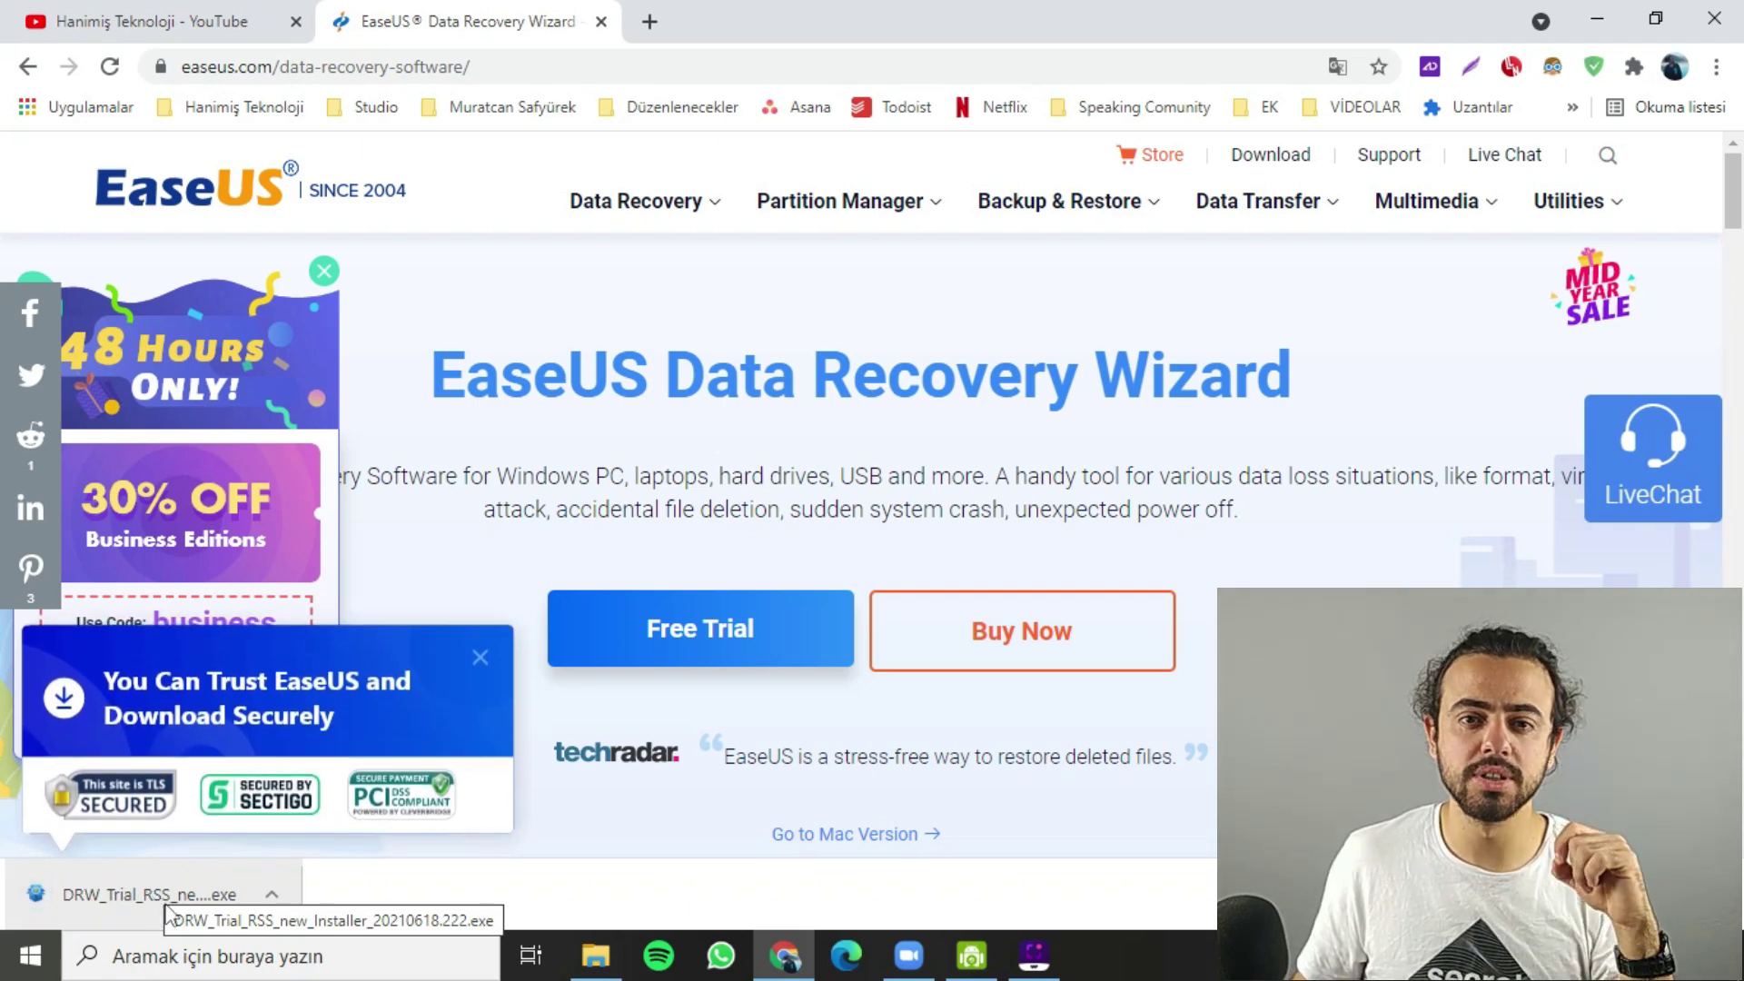
- Run the downloaded DRW_Trial_RSS_new_Installer, start installing EaseUS Data Recovery Wizard and move the installer window off the web page
{"action": "left_click", "coordinate": [107, 899]}
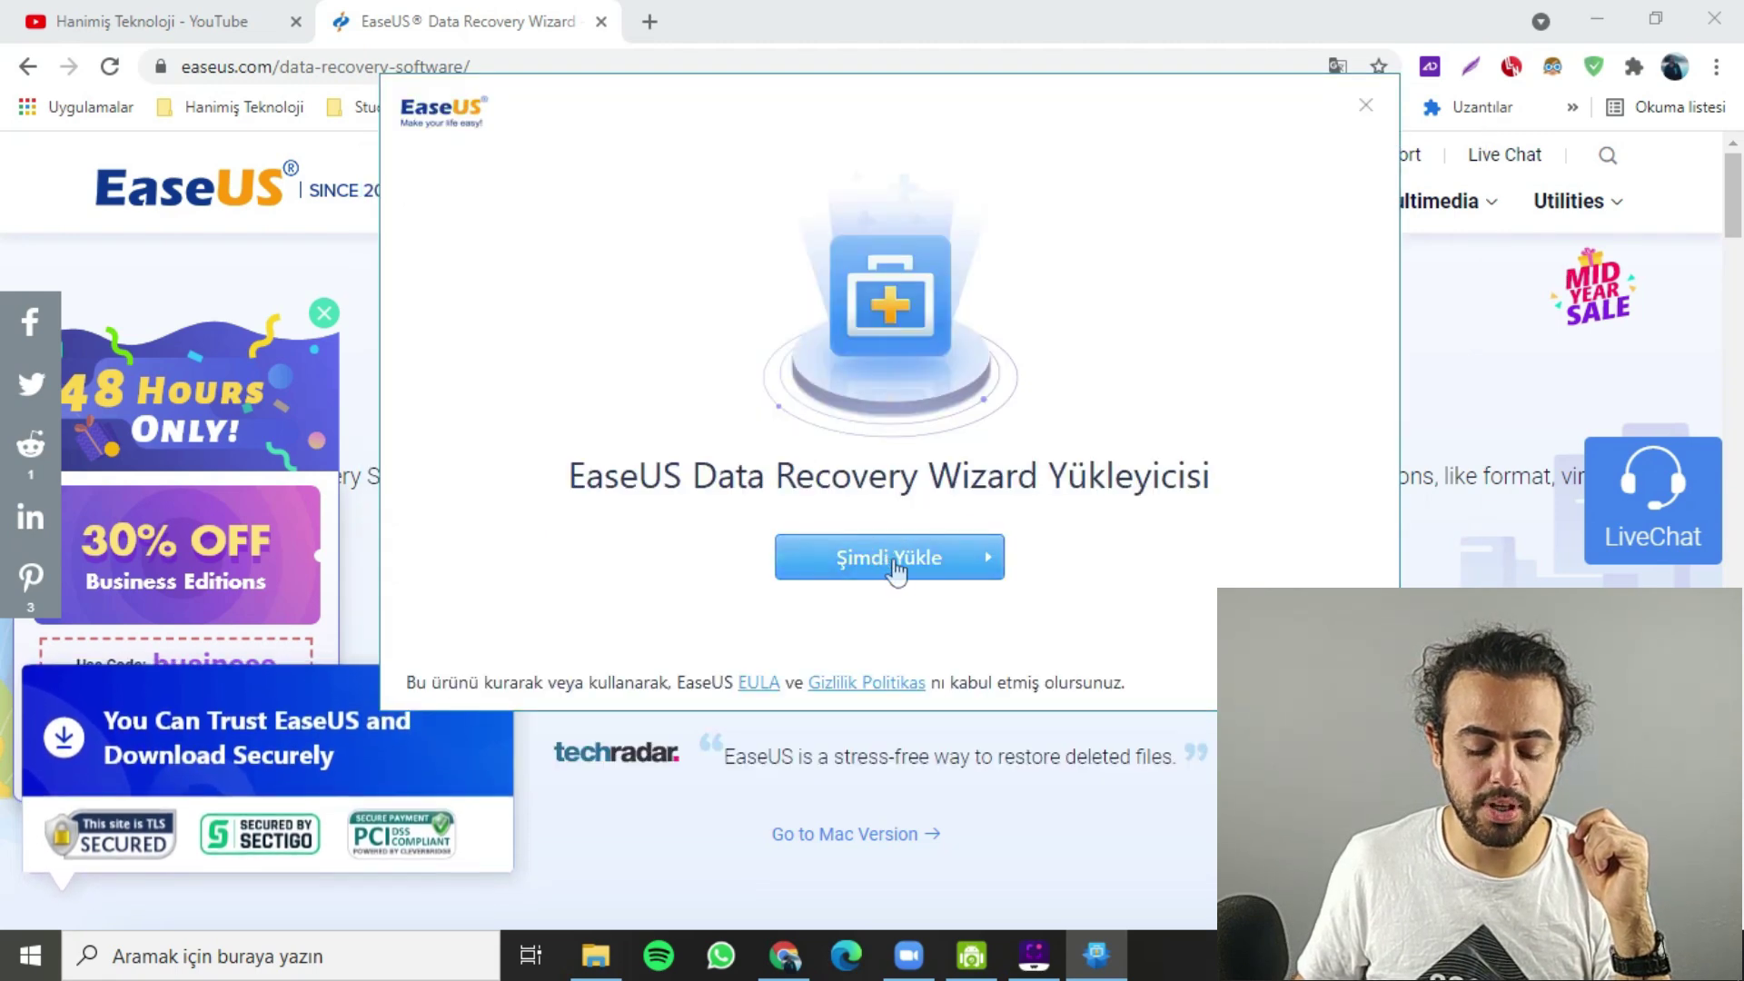
{"action": "left_click", "coordinate": [894, 563]}
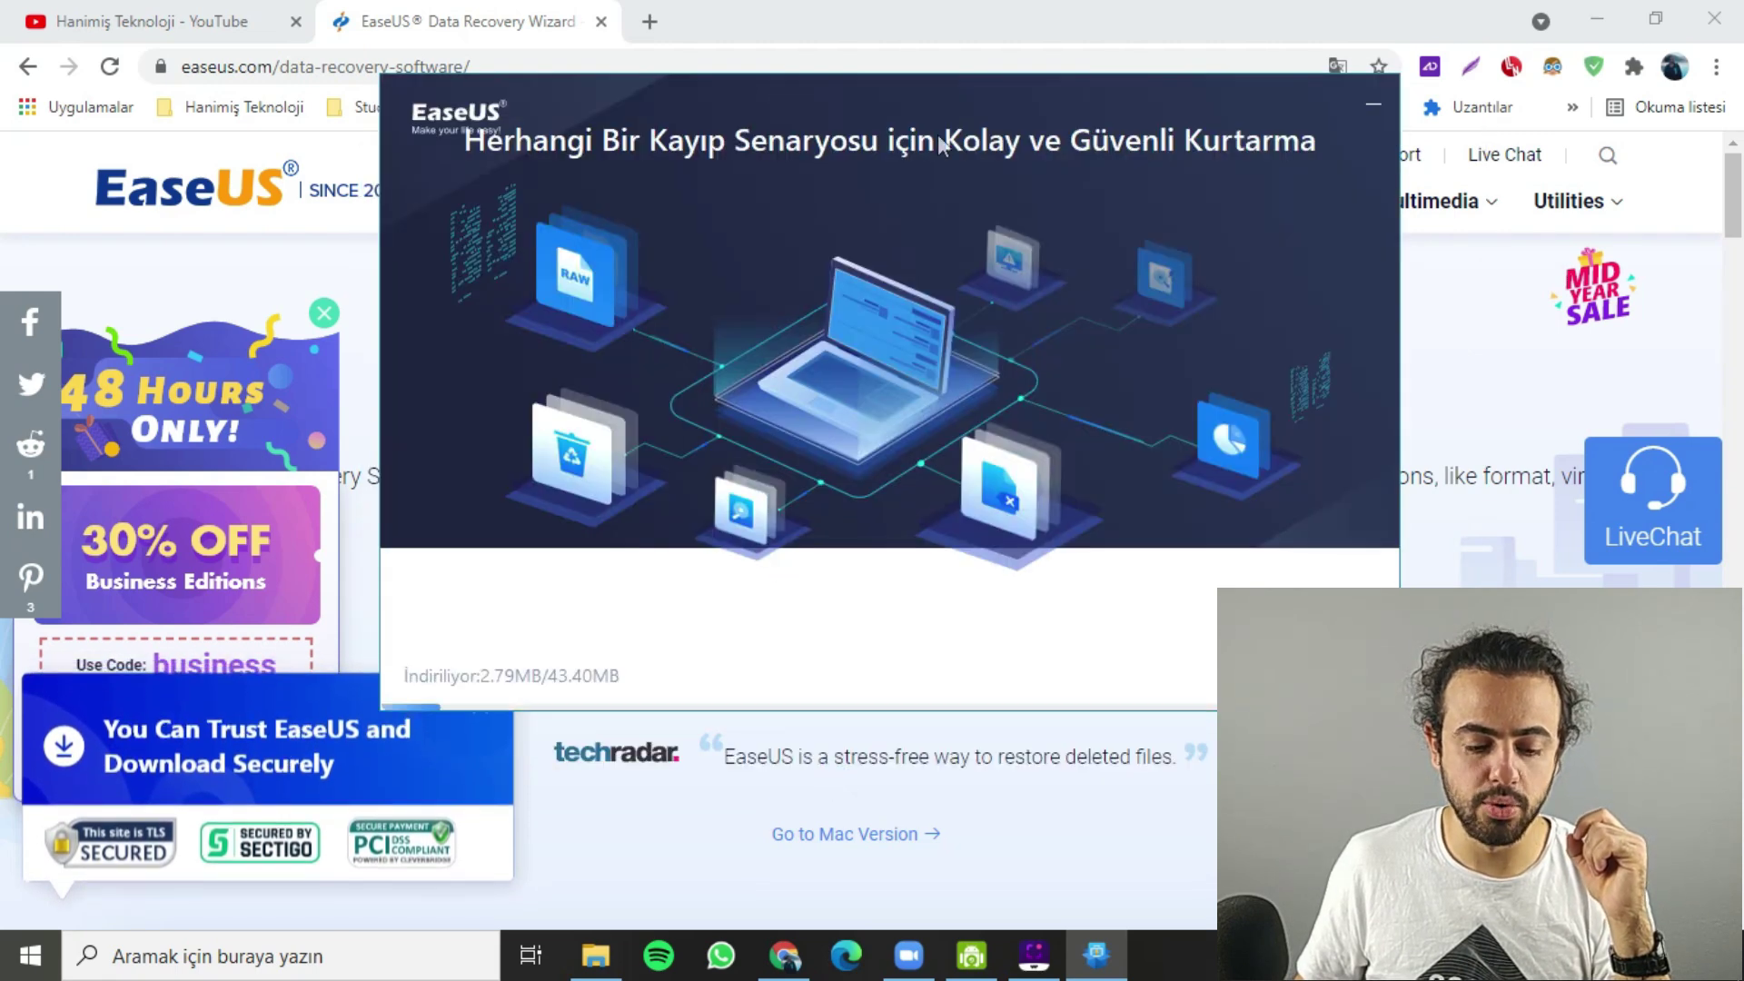
{"action": "left_click_drag", "start_coordinate": [923, 221], "coordinate": [816, 215]}
{"action": "left_click_drag", "start_coordinate": [903, 167], "coordinate": [976, 182]}
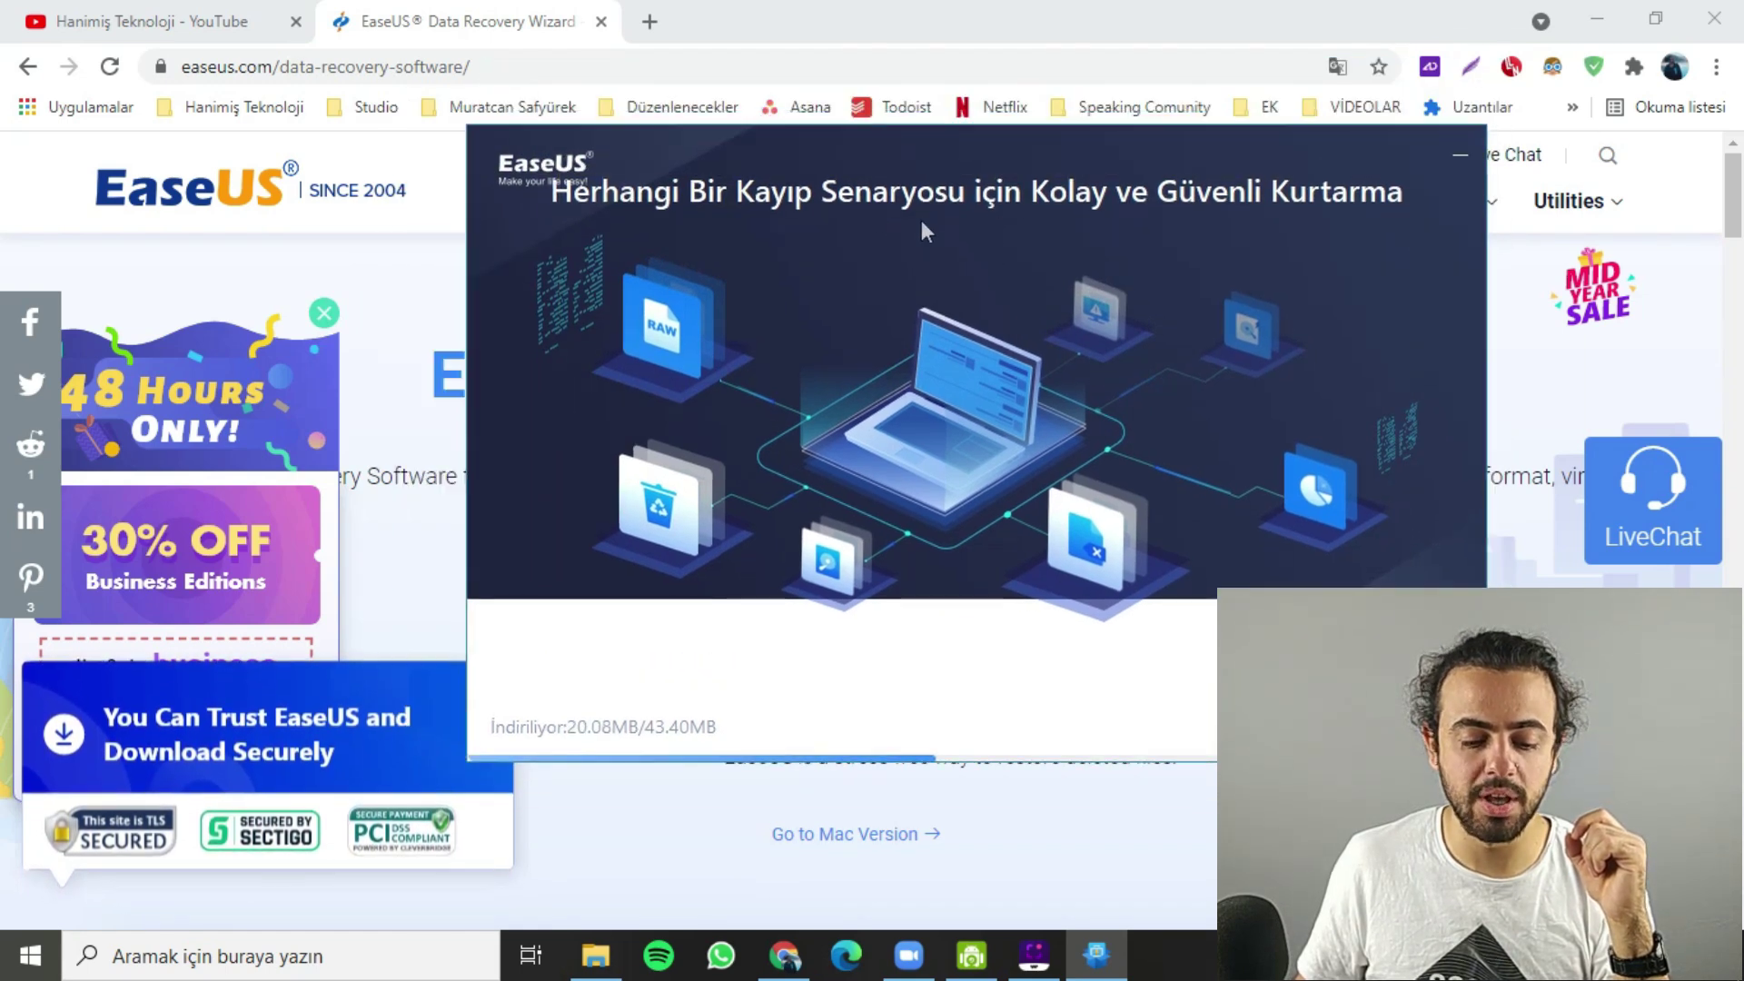
{"action": "left_click_drag", "start_coordinate": [870, 427], "coordinate": [868, 717]}
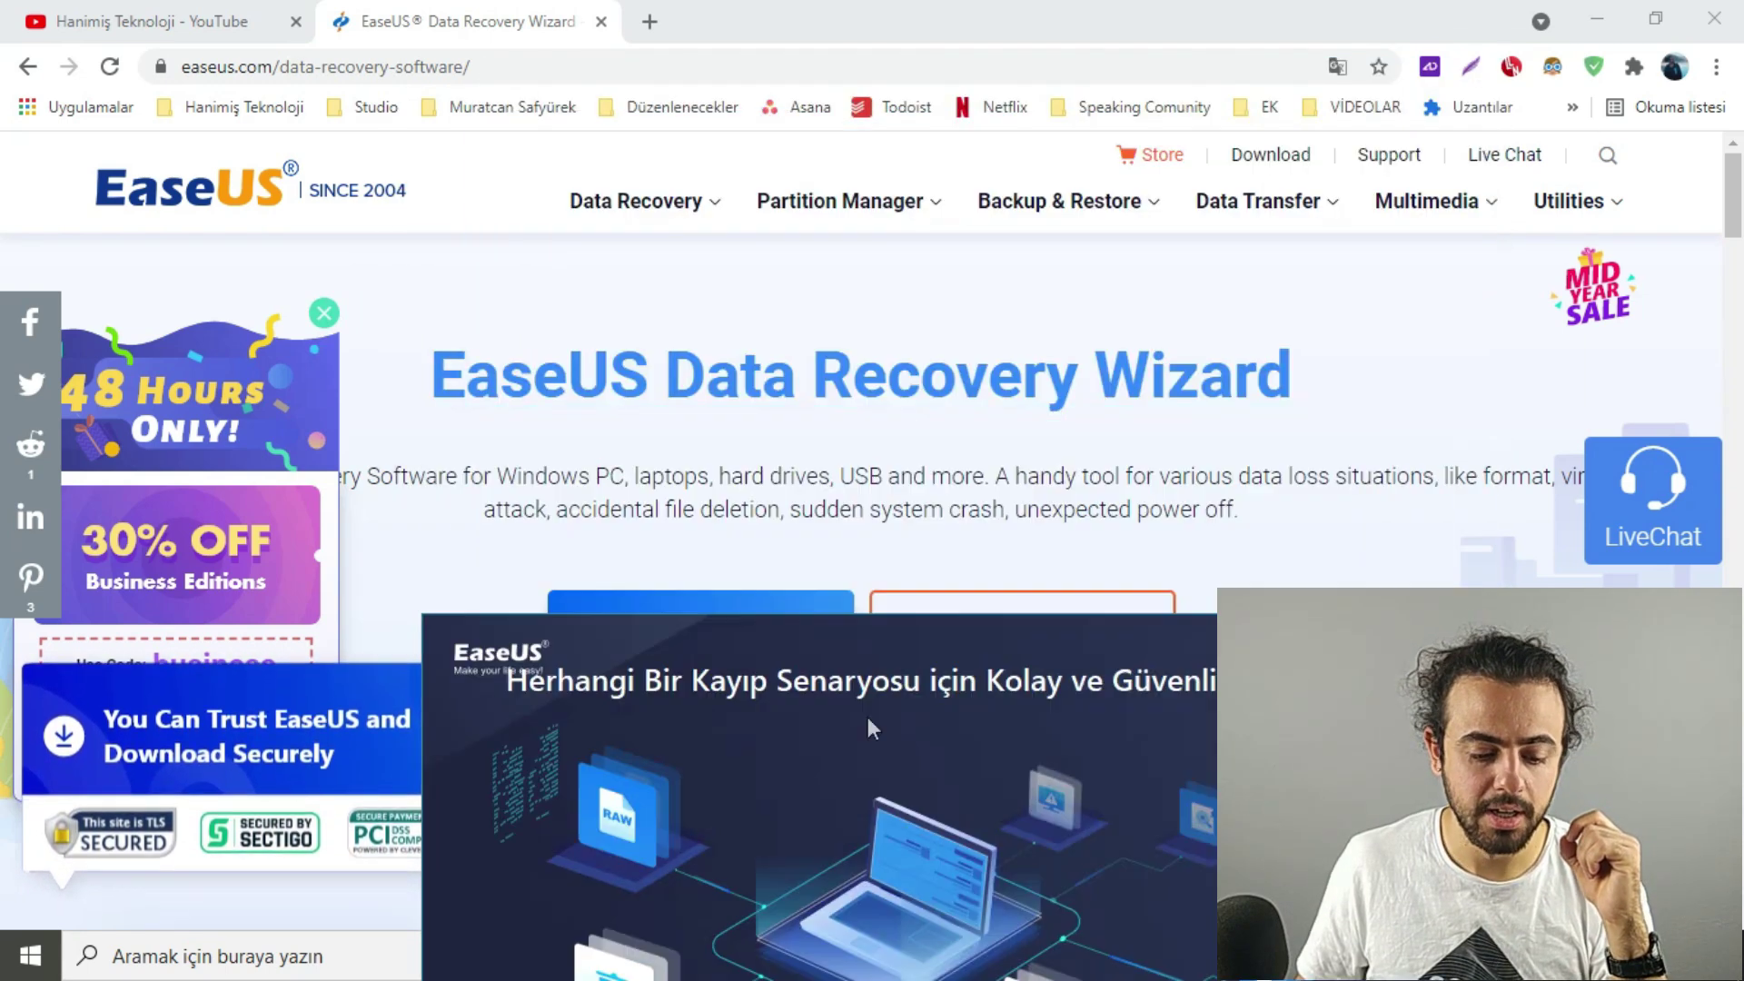
- Examine the Data Recovery Wizard editions and their features on the EaseUS product page
{"action": "left_click", "coordinate": [705, 324]}
{"action": "scroll", "coordinate": [931, 438], "scroll_direction": "down", "scroll_amount": 10}
{"action": "scroll", "coordinate": [931, 437], "scroll_direction": "up", "scroll_amount": 10}
{"action": "scroll", "coordinate": [928, 453], "scroll_direction": "down", "scroll_amount": 9}
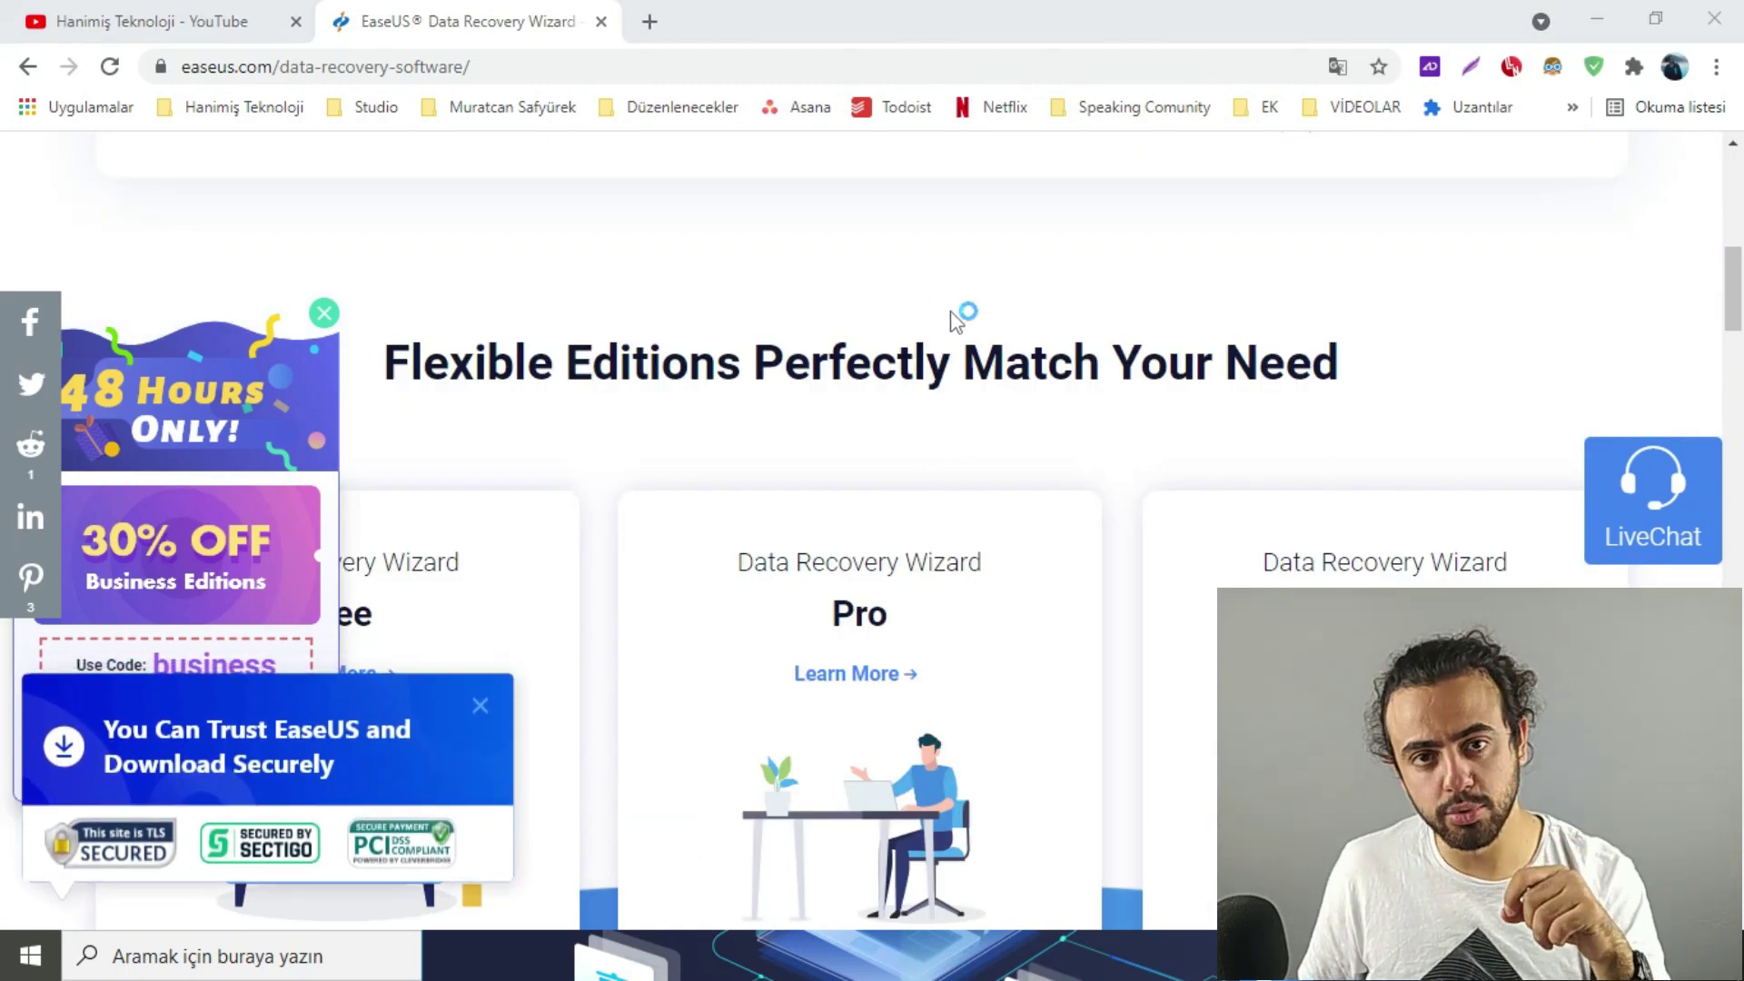
{"action": "scroll", "coordinate": [890, 500], "scroll_direction": "down", "scroll_amount": 6}
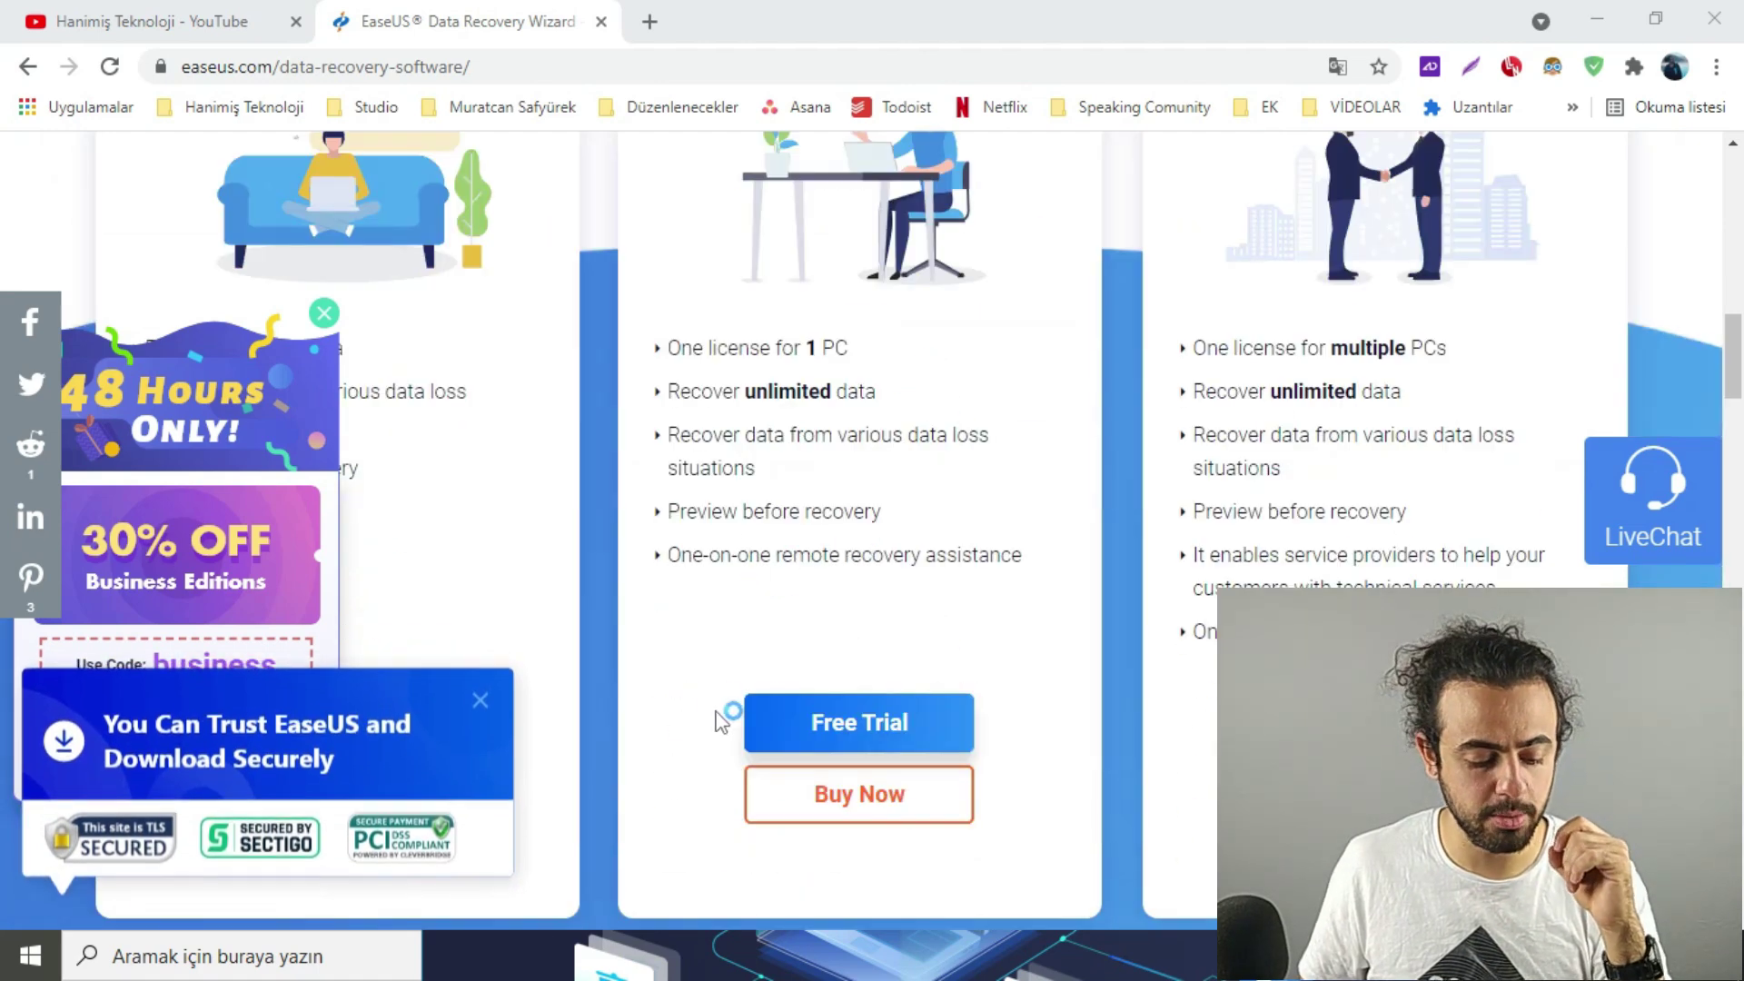
{"action": "scroll", "coordinate": [755, 701], "scroll_direction": "up", "scroll_amount": 16}
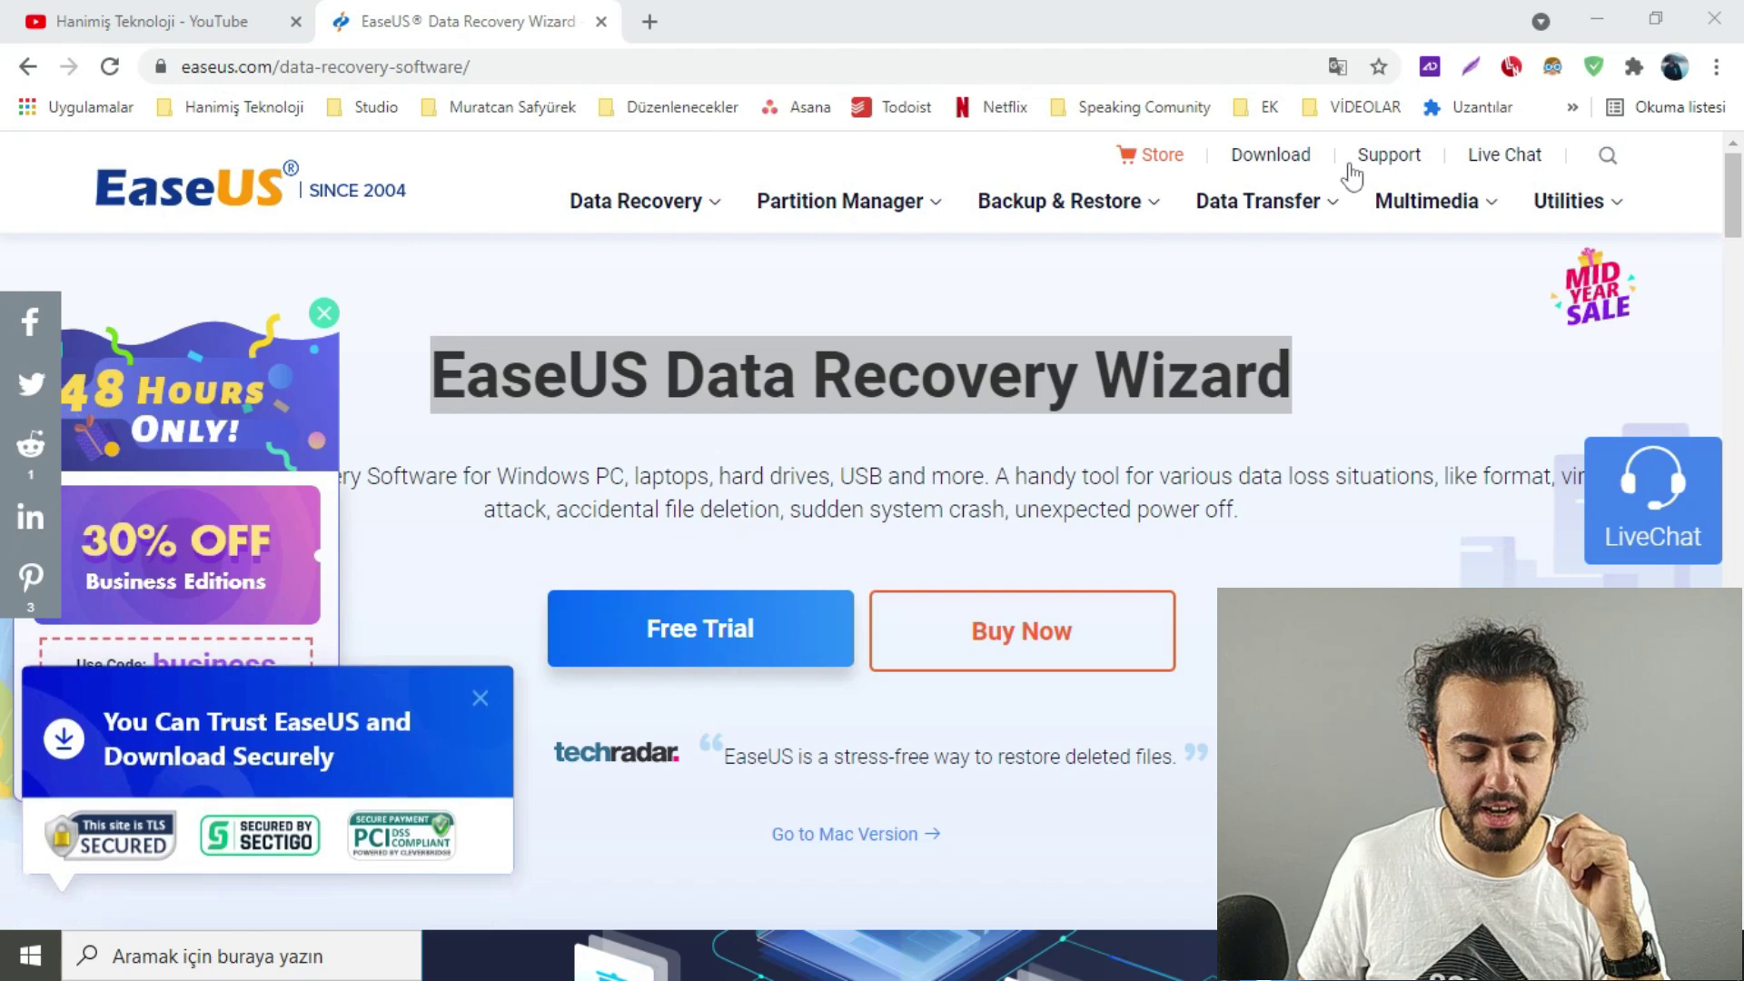
- Minimize the browser and launch Data Recovery Wizard from the finished installer
{"action": "left_click", "coordinate": [1596, 18]}
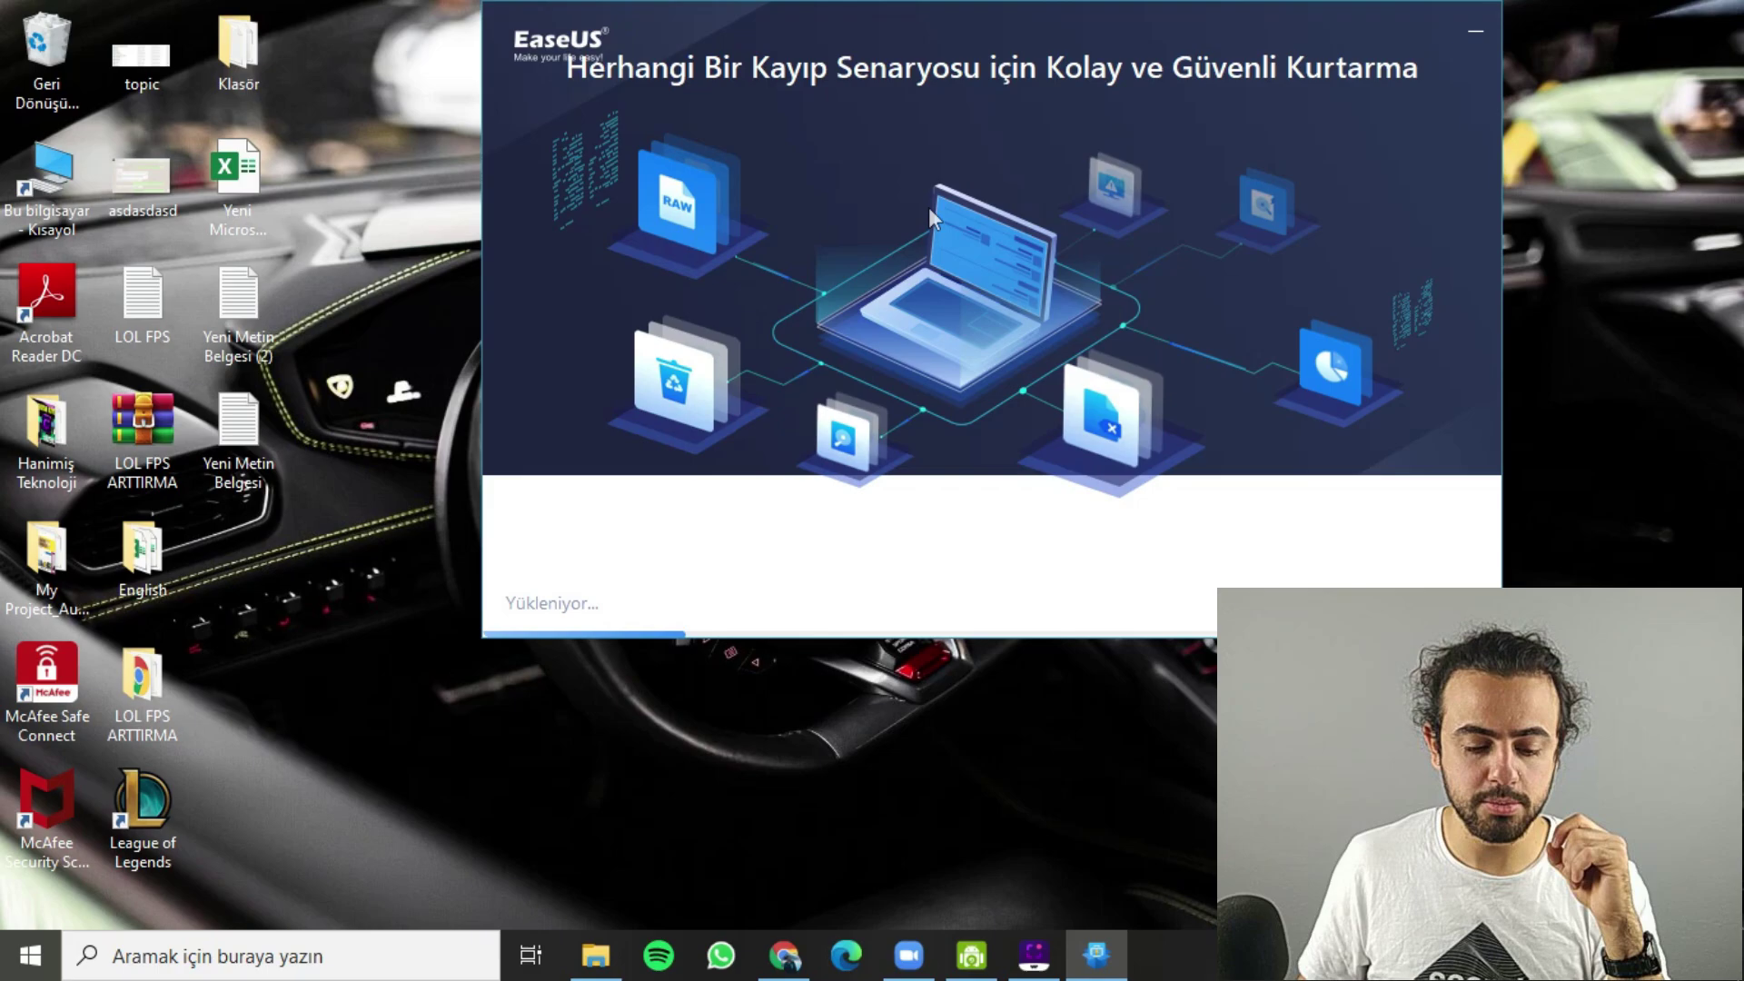
{"action": "left_click_drag", "start_coordinate": [929, 207], "coordinate": [864, 396]}
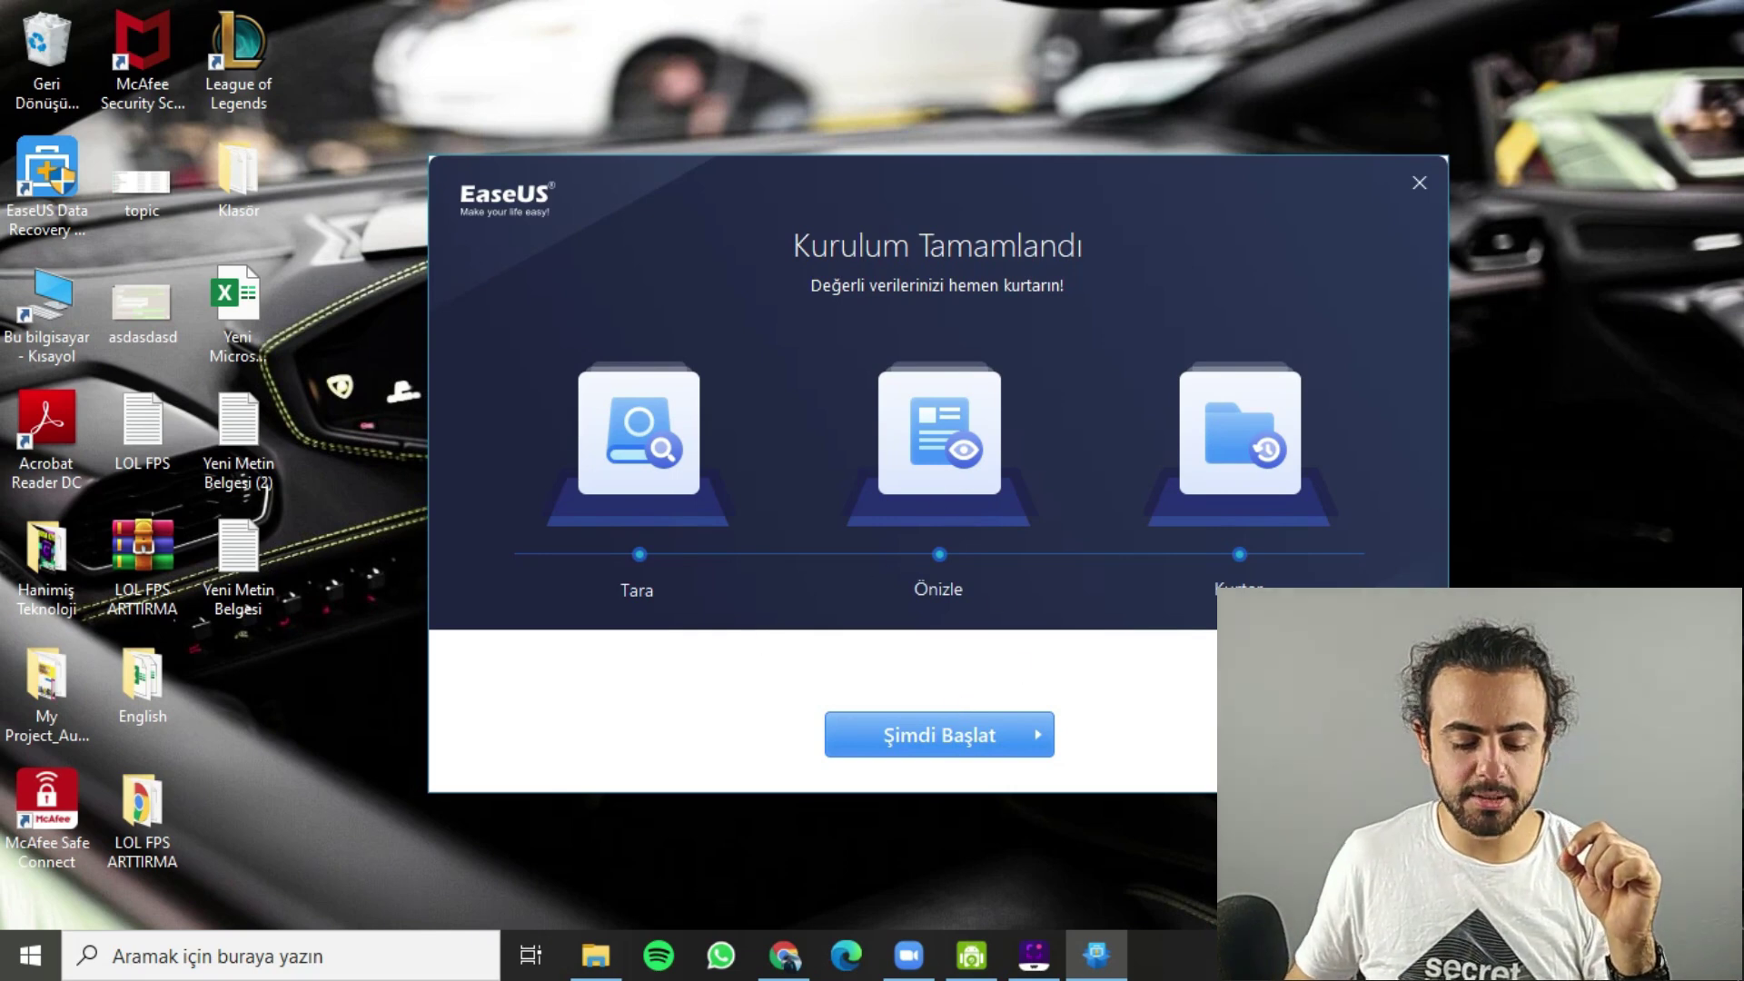
{"action": "left_click", "coordinate": [900, 747]}
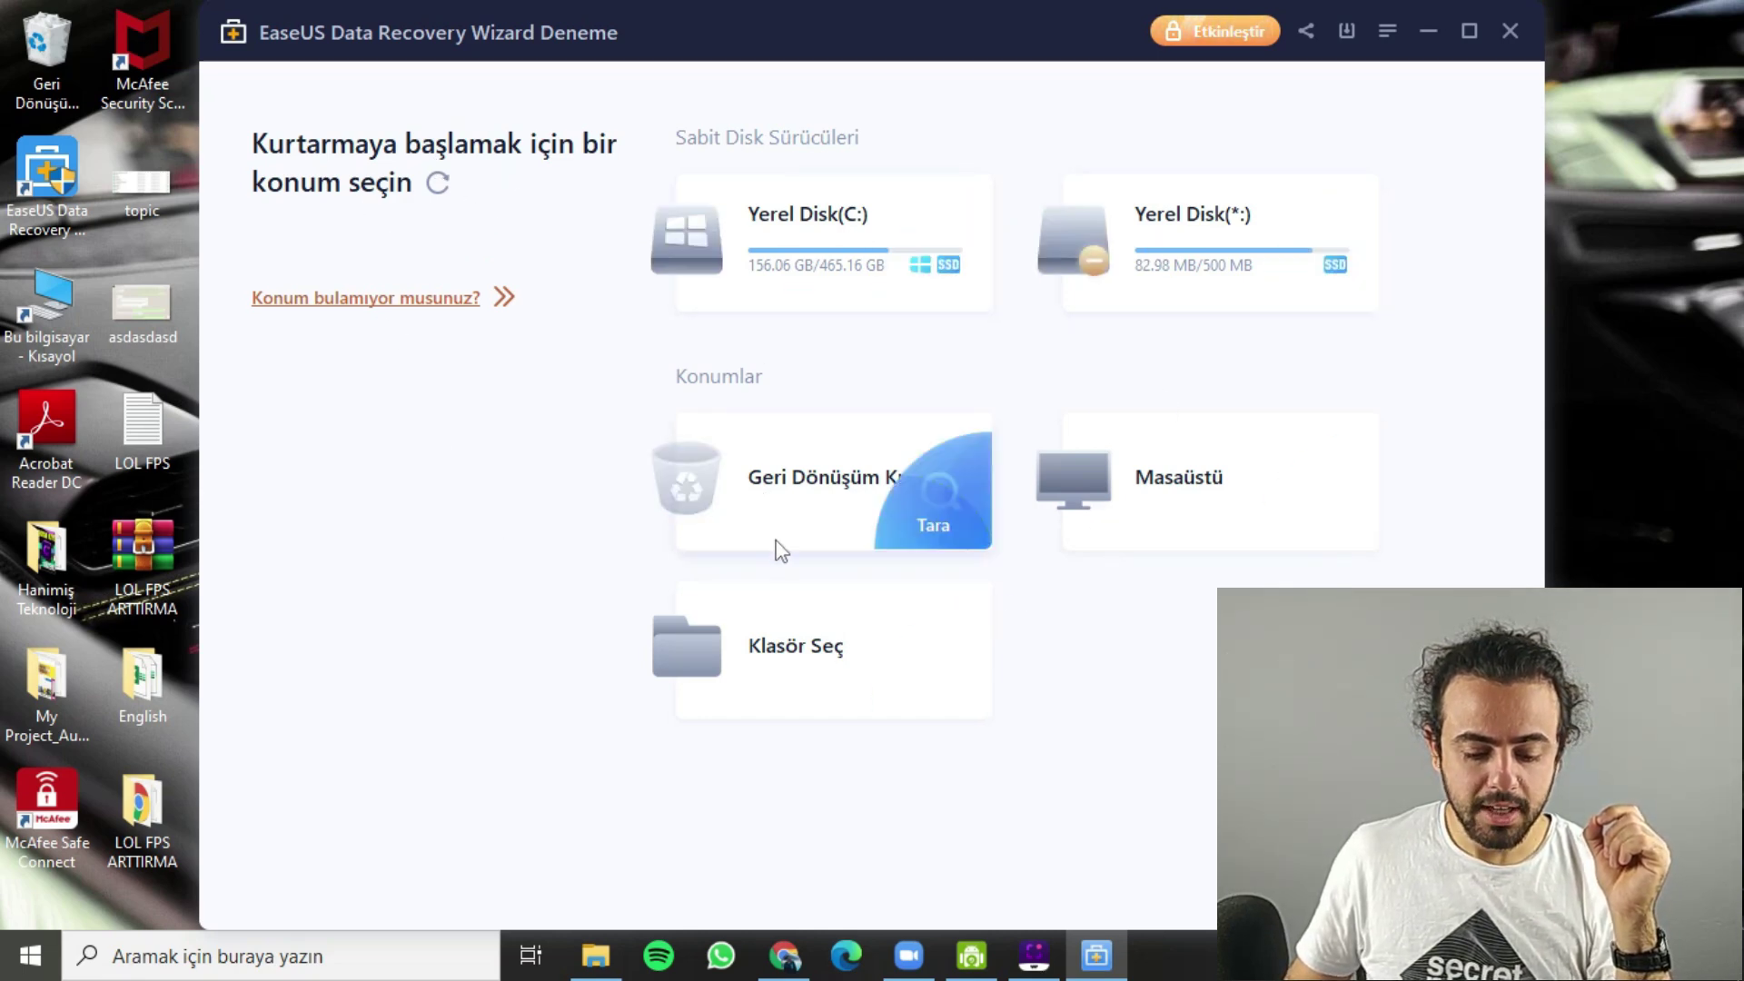
{"action": "left_click", "coordinate": [946, 656]}
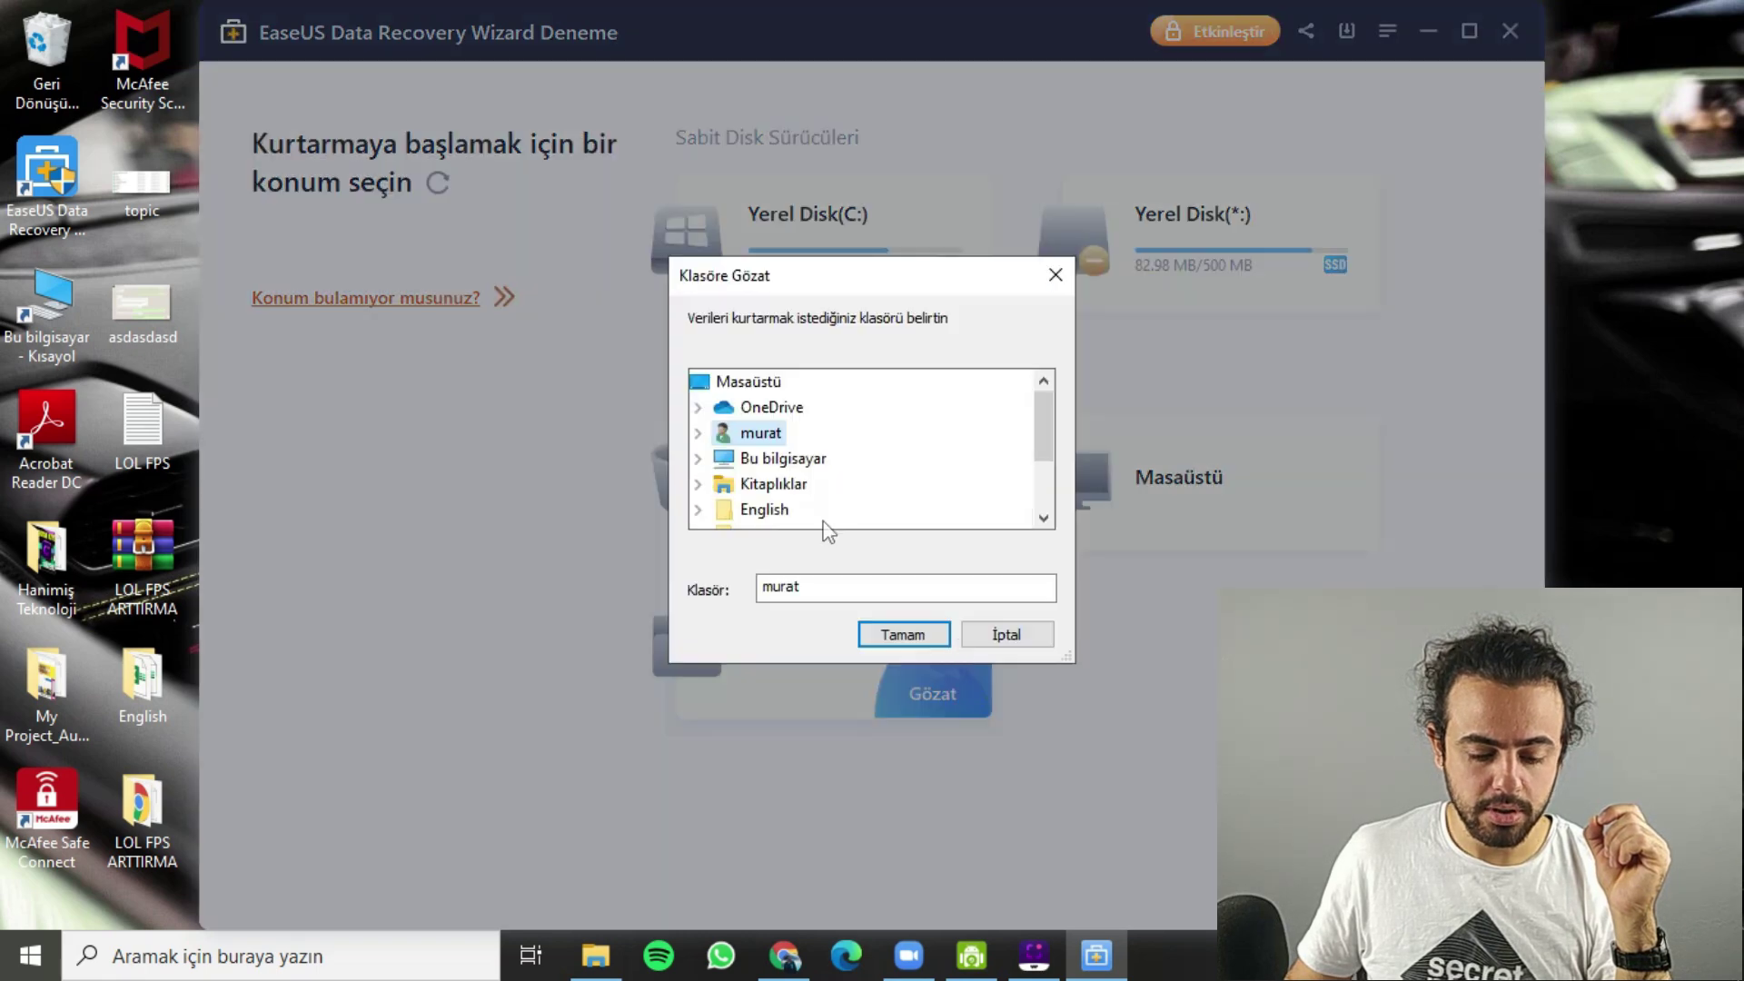
{"action": "scroll", "coordinate": [841, 508], "scroll_direction": "down", "scroll_amount": 2}
{"action": "left_click", "coordinate": [1055, 274]}
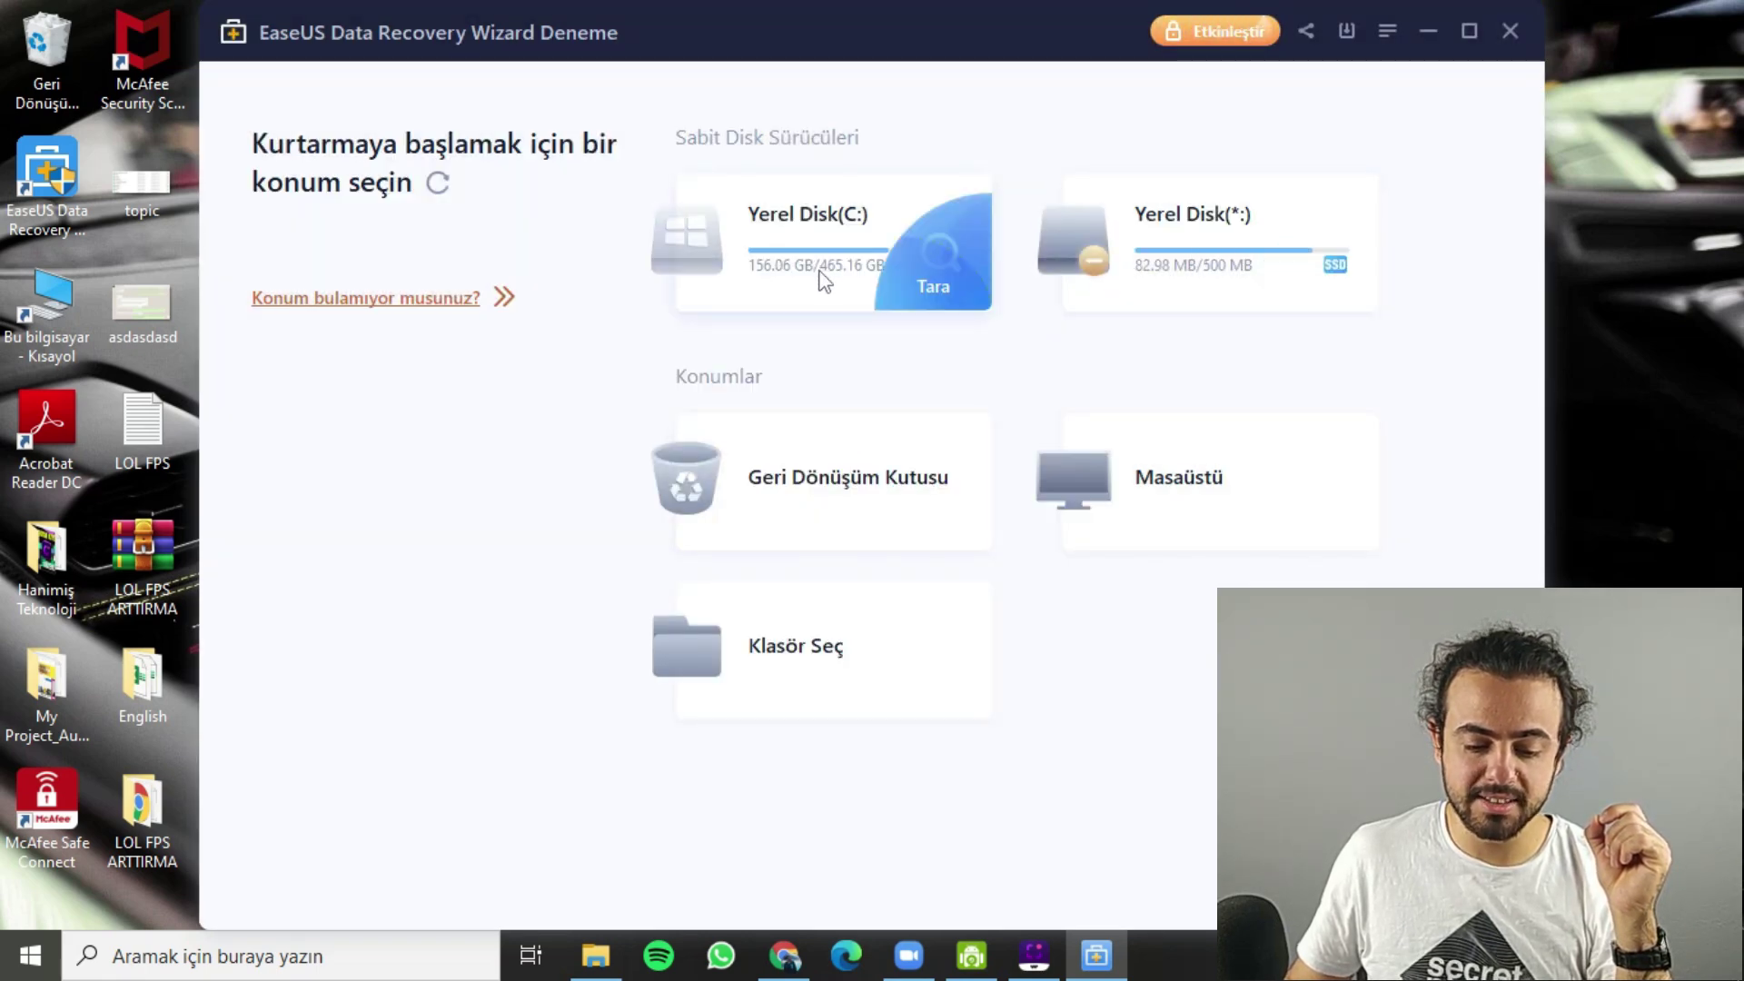
- Start a scan of Yerel Disk(C:) for deleted files, and abandon it by returning to the home page
{"action": "left_click", "coordinate": [950, 261]}
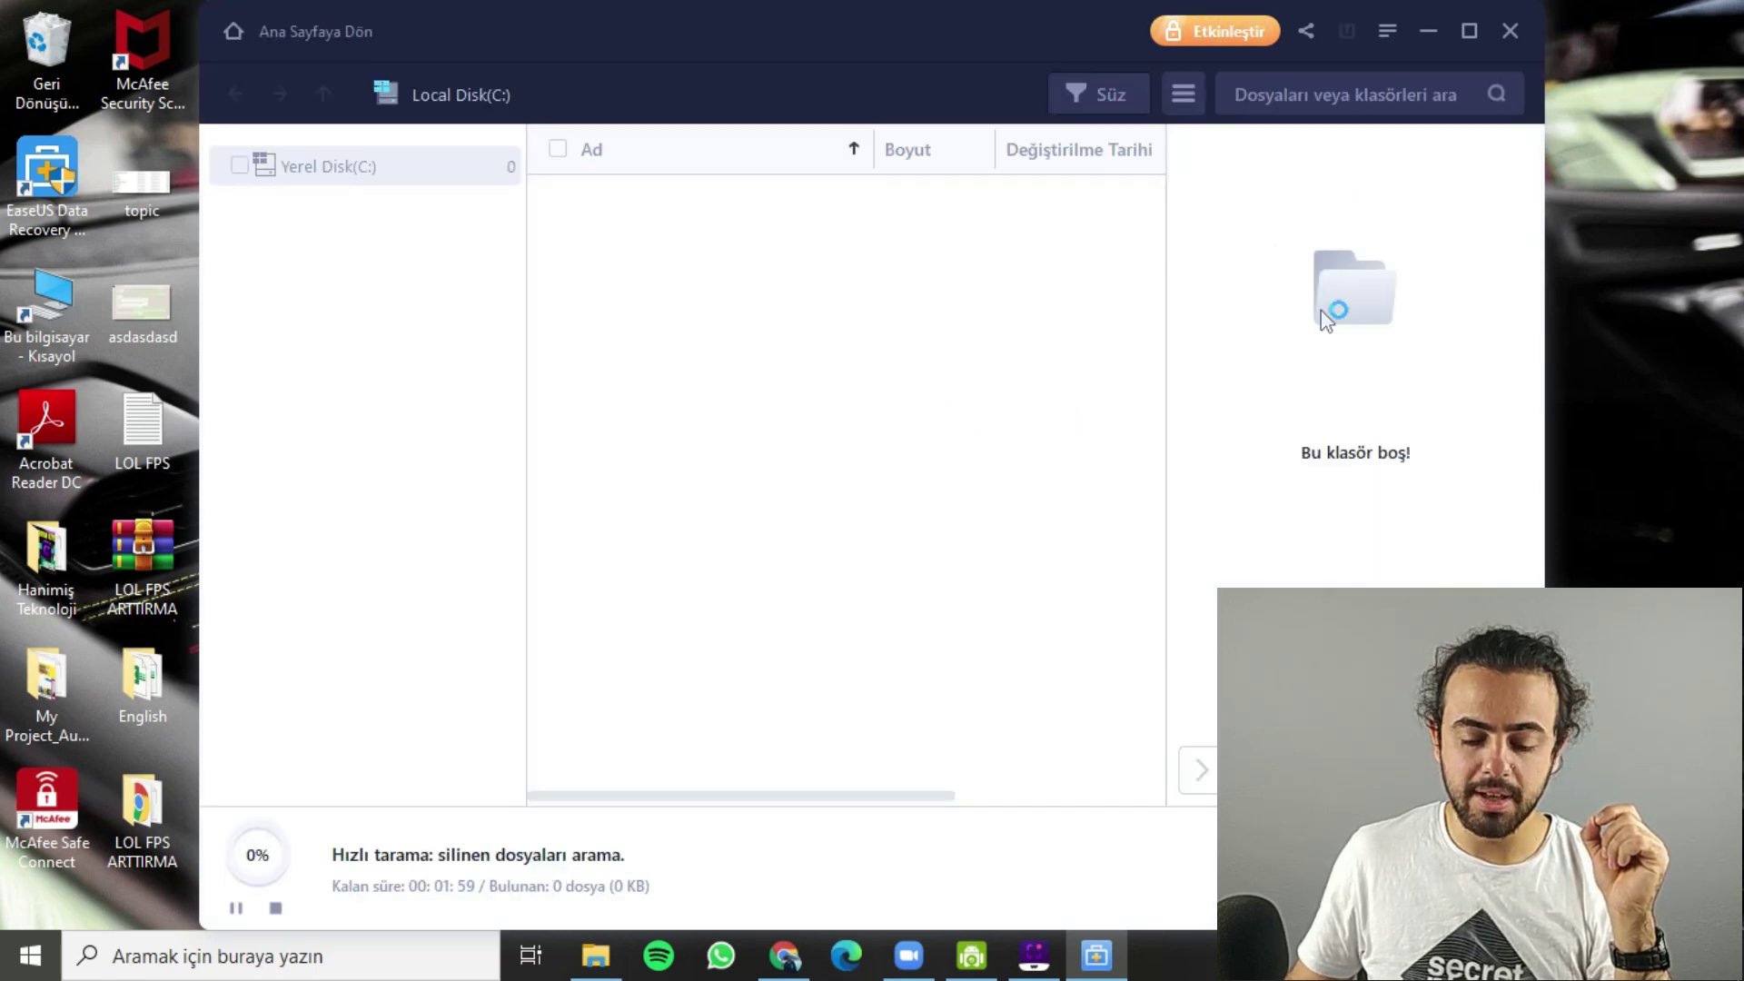
{"action": "left_click_drag", "start_coordinate": [619, 79], "coordinate": [761, 68]}
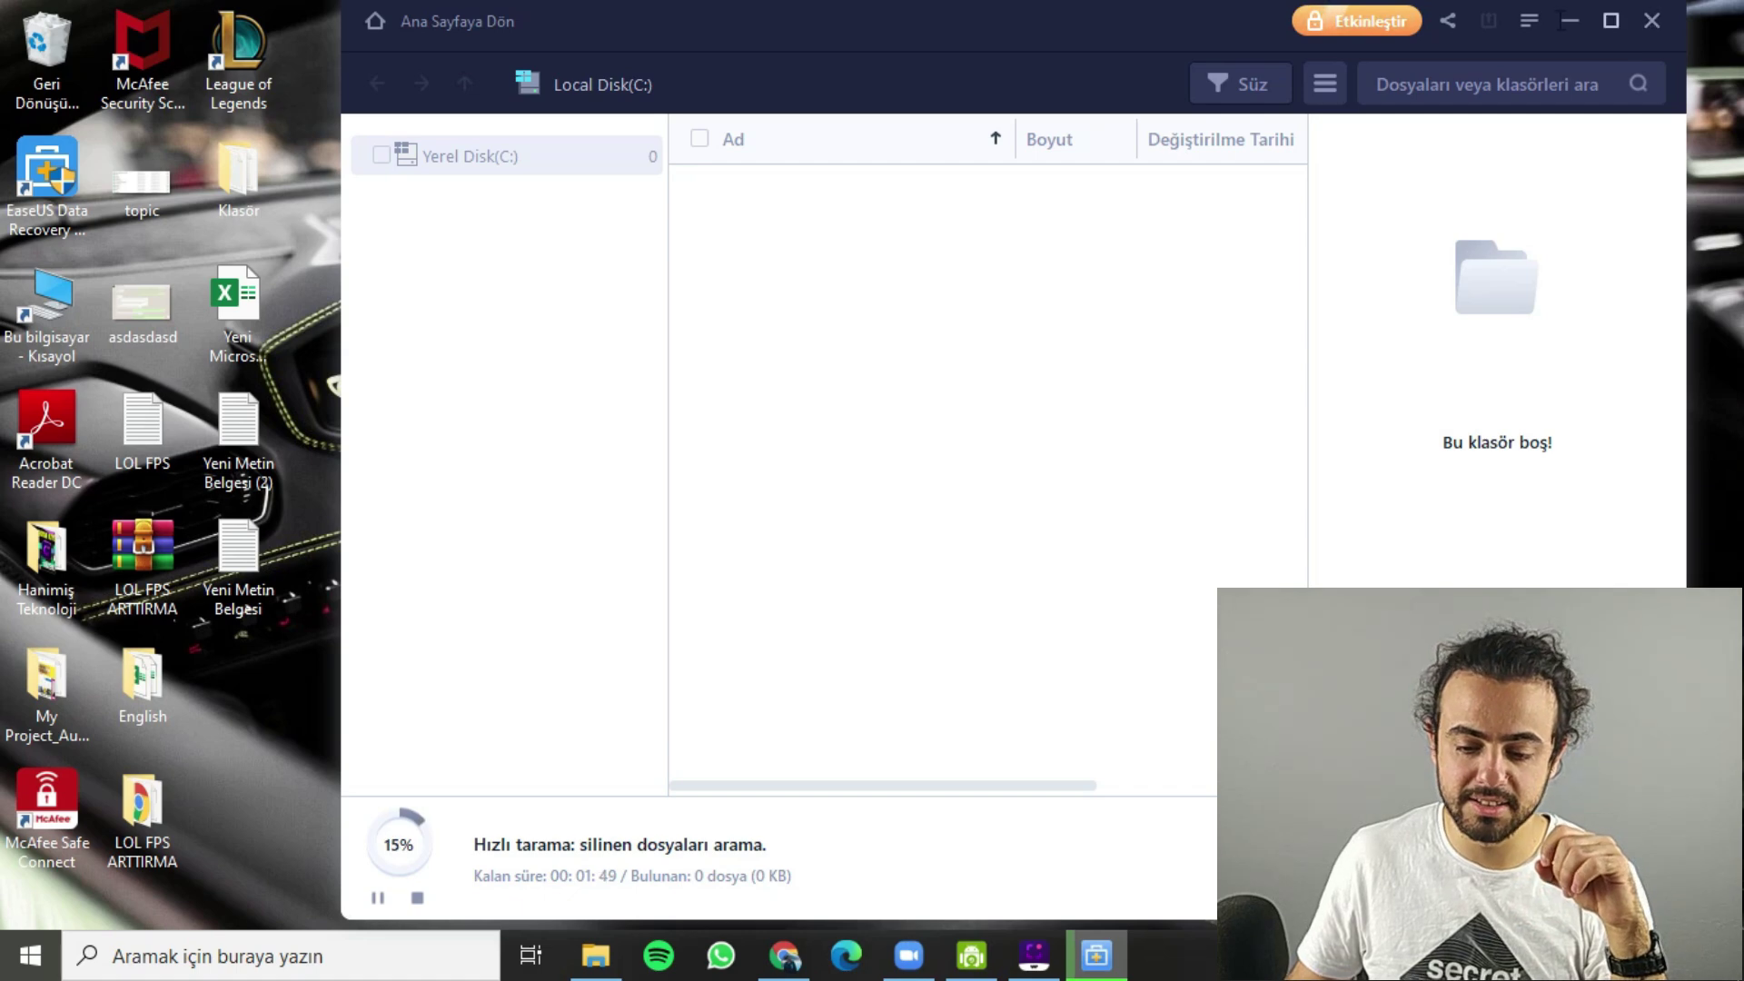
{"action": "left_click_drag", "start_coordinate": [683, 63], "coordinate": [650, 167]}
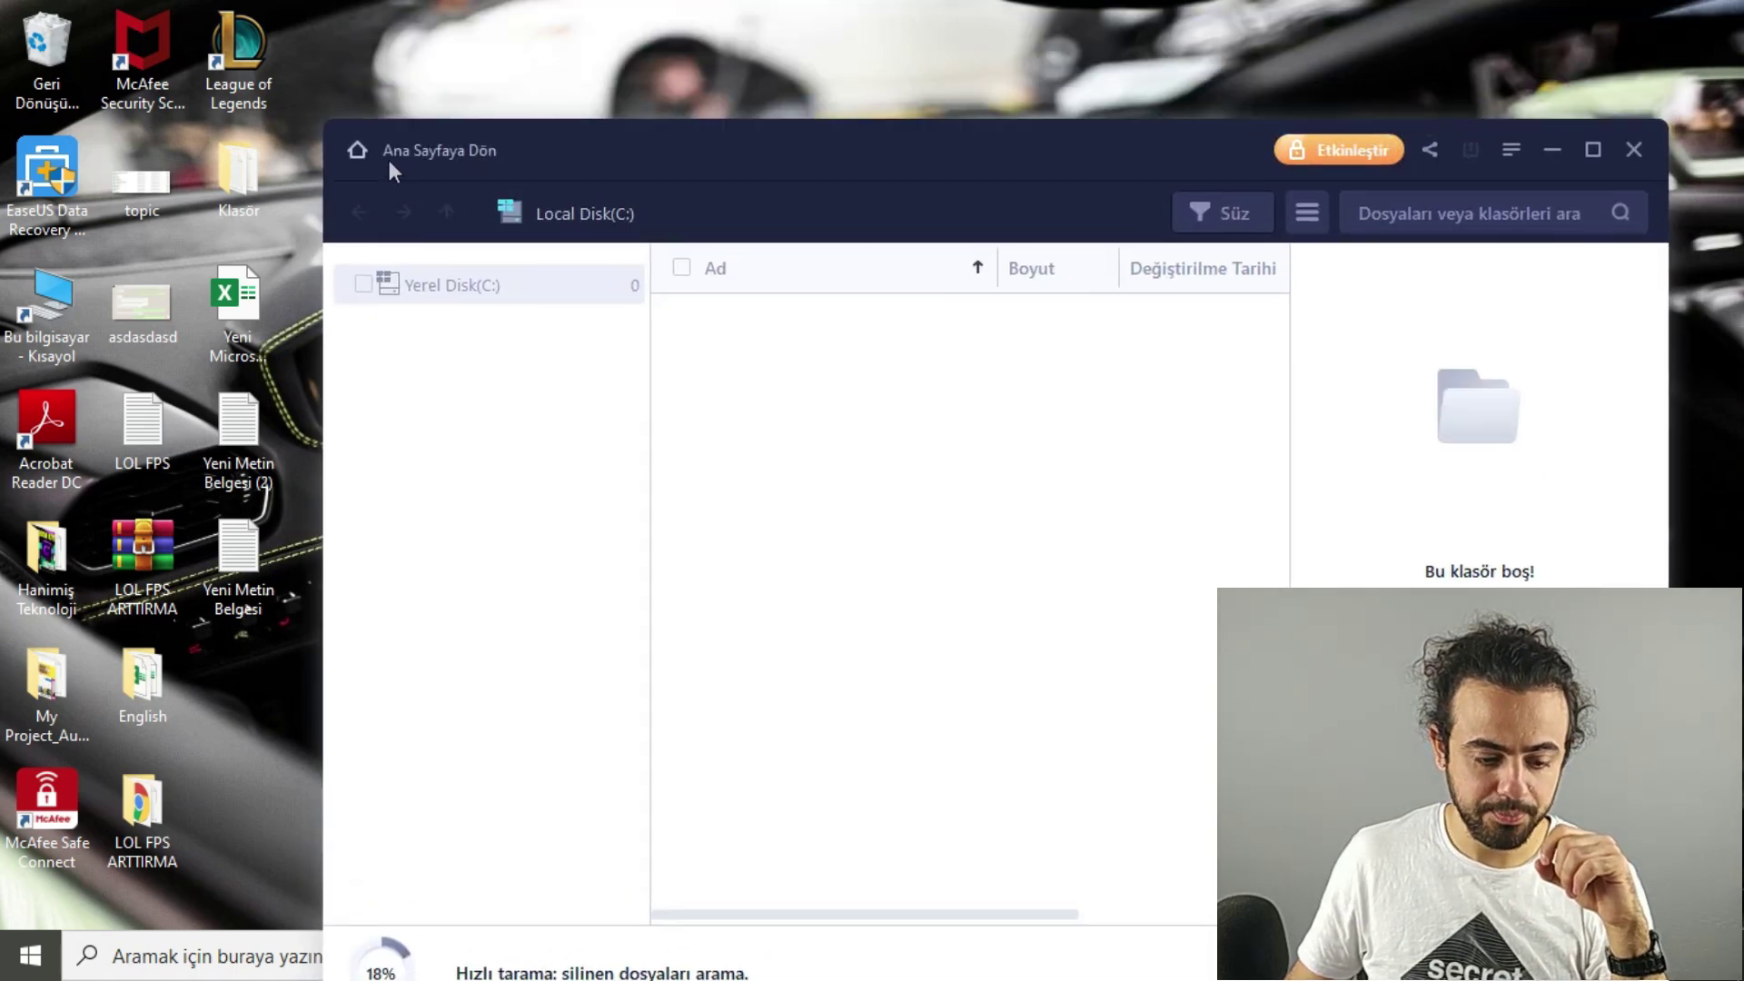
{"action": "left_click", "coordinate": [390, 154]}
{"action": "left_click", "coordinate": [1081, 660]}
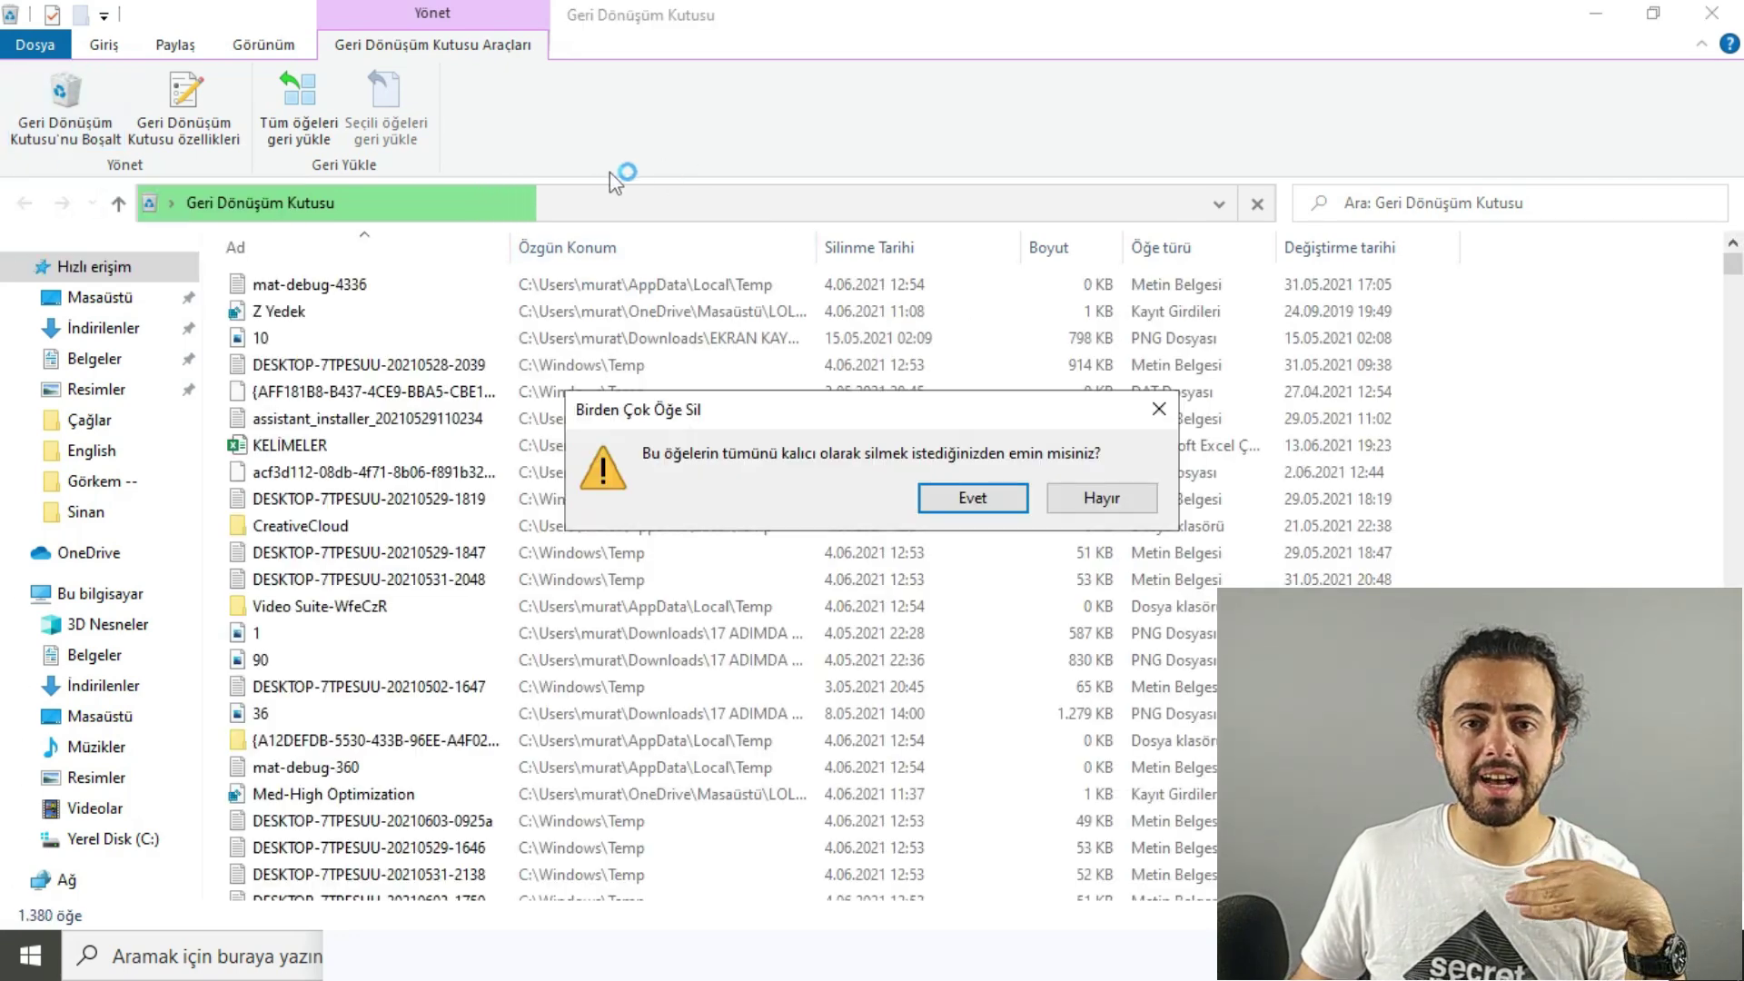
- Permanently delete all items in the Windows Recycle Bin, granting administrator permission for all applicable items
{"action": "left_click", "coordinate": [997, 497]}
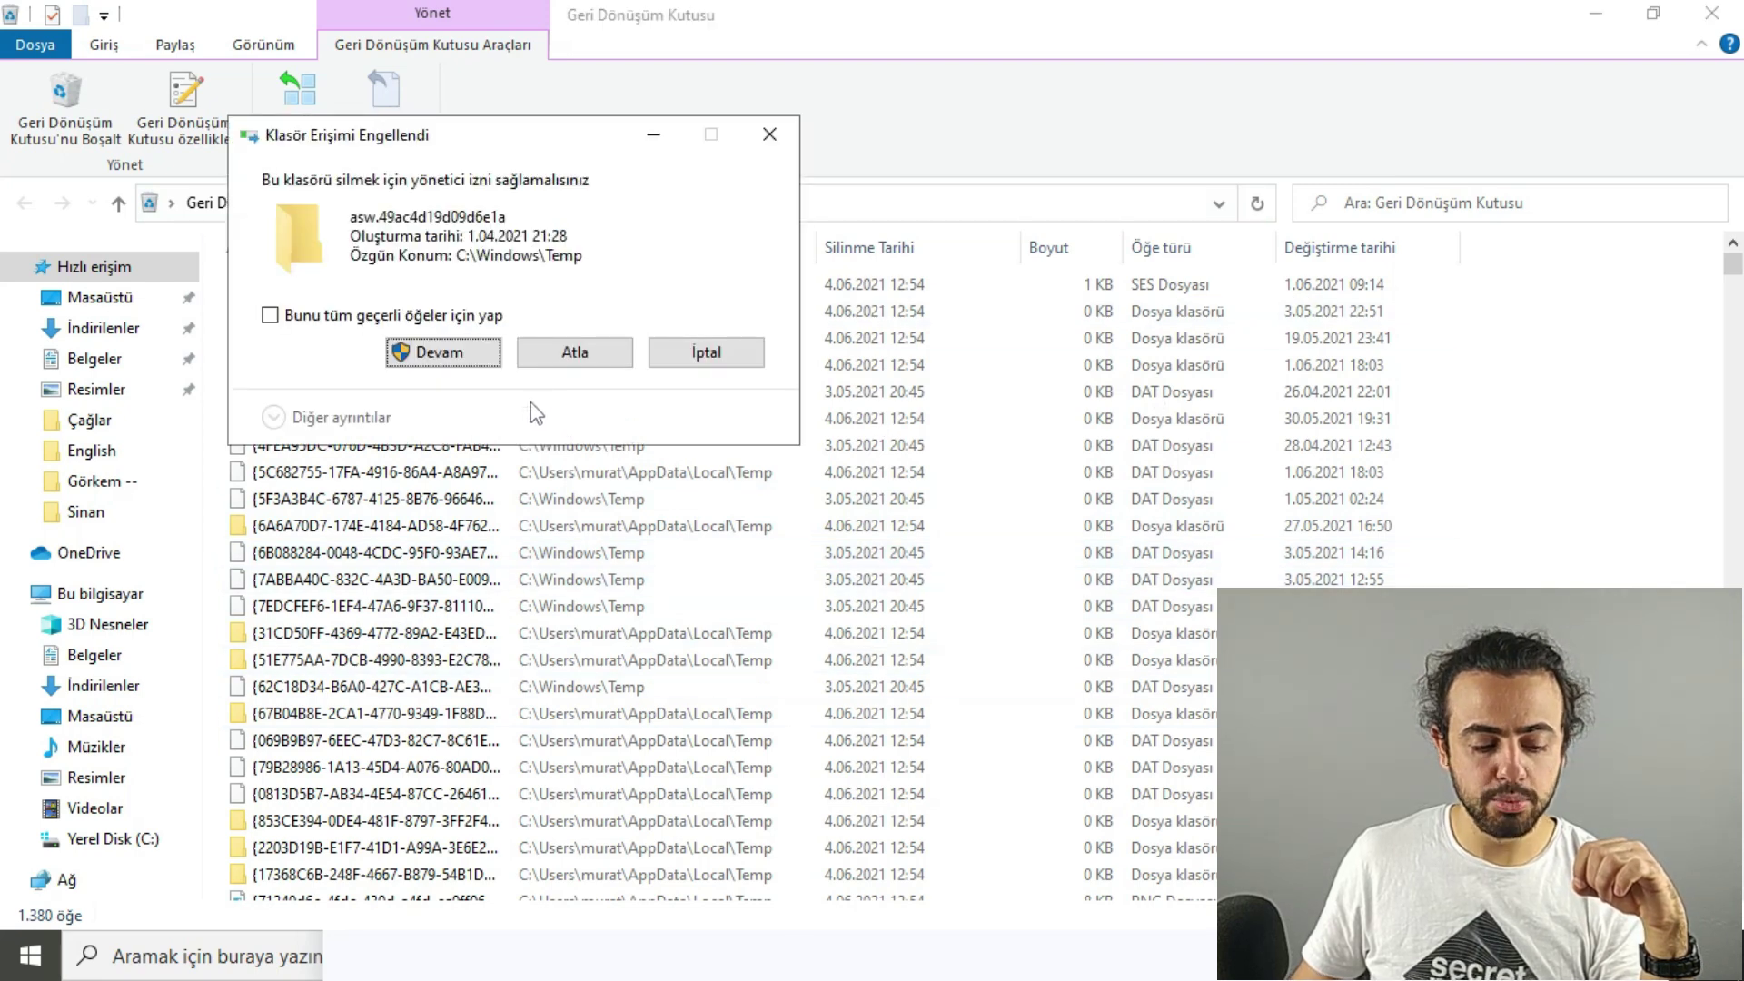
{"action": "left_click", "coordinate": [476, 317]}
{"action": "left_click", "coordinate": [444, 354]}
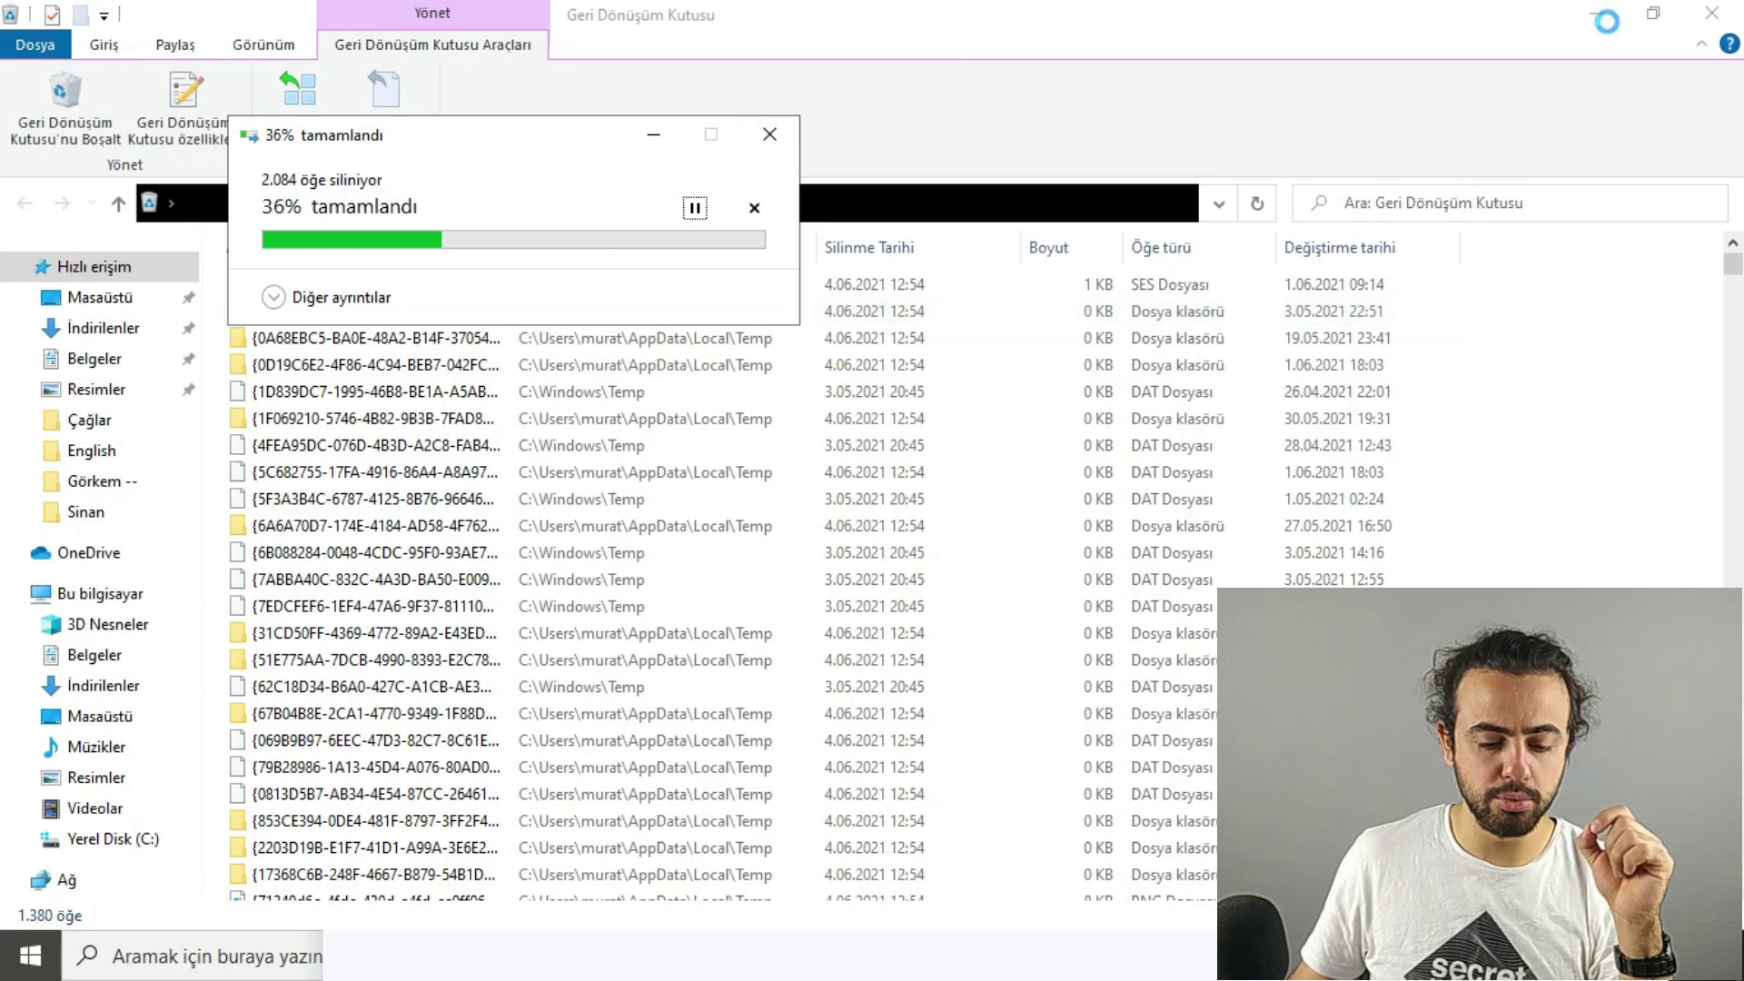
{"action": "left_click_drag", "start_coordinate": [443, 135], "coordinate": [600, 263]}
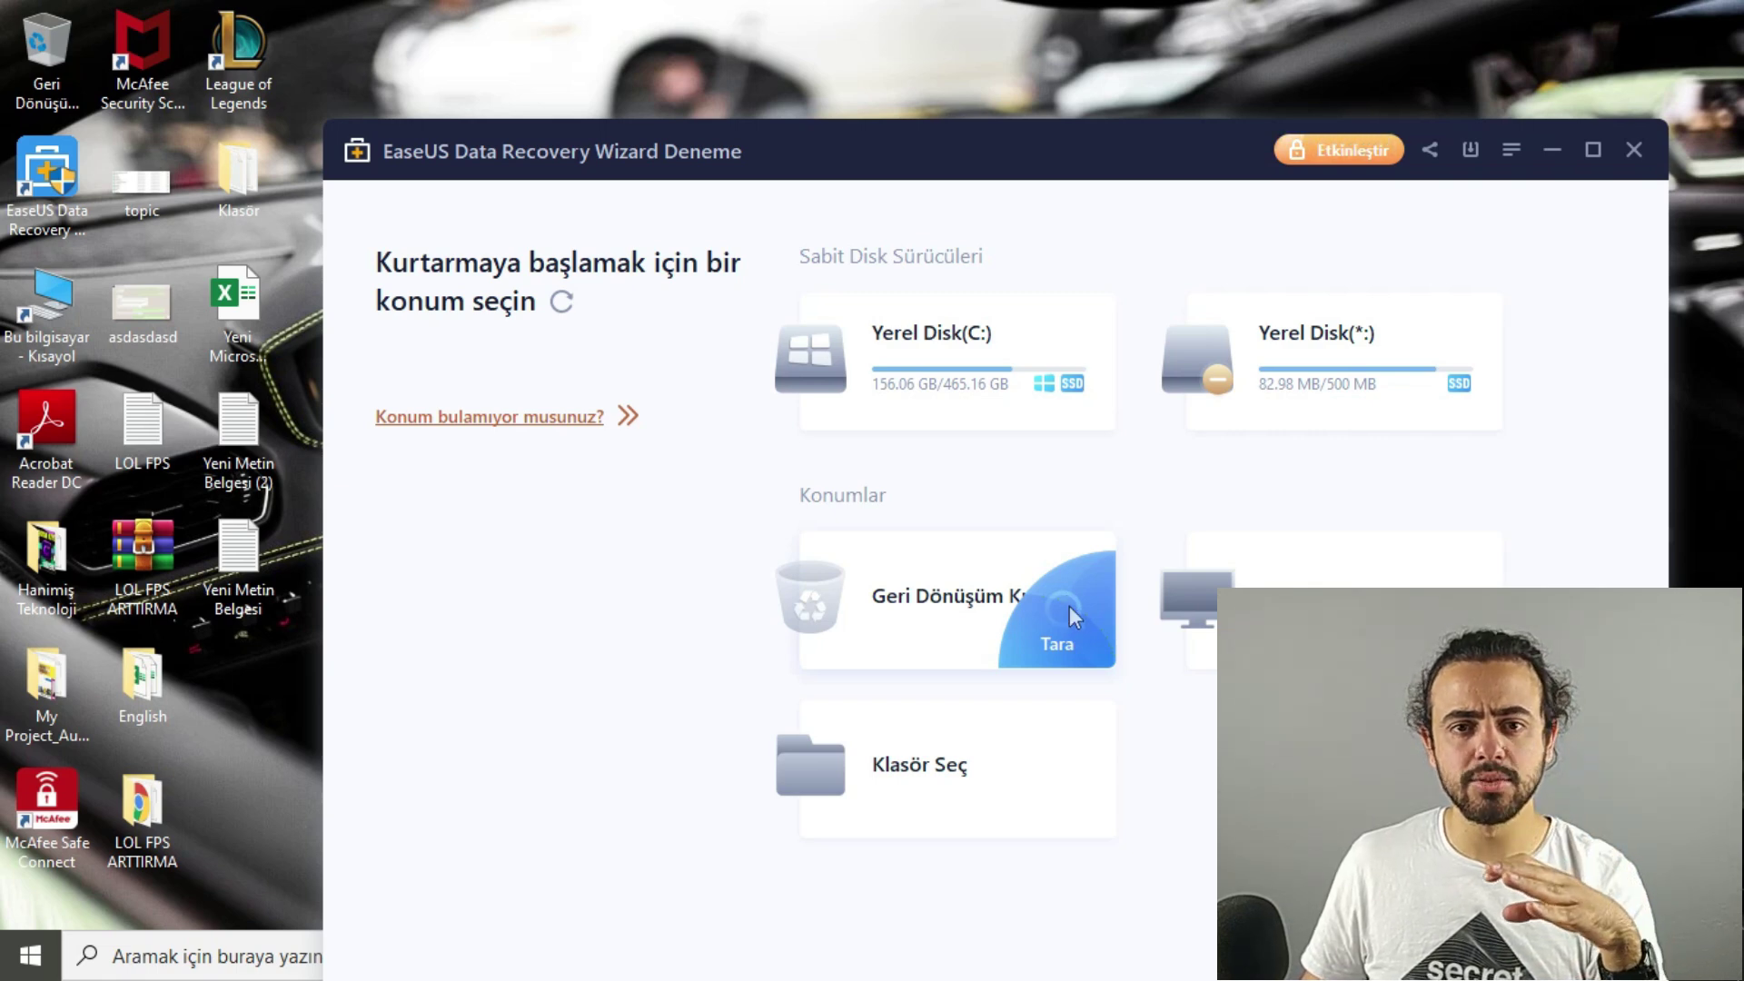
- Scan the Geri Dönüşüm Kutusu location for deleted files in Data Recovery Wizard
{"action": "left_click_drag", "start_coordinate": [973, 166], "coordinate": [960, 85]}
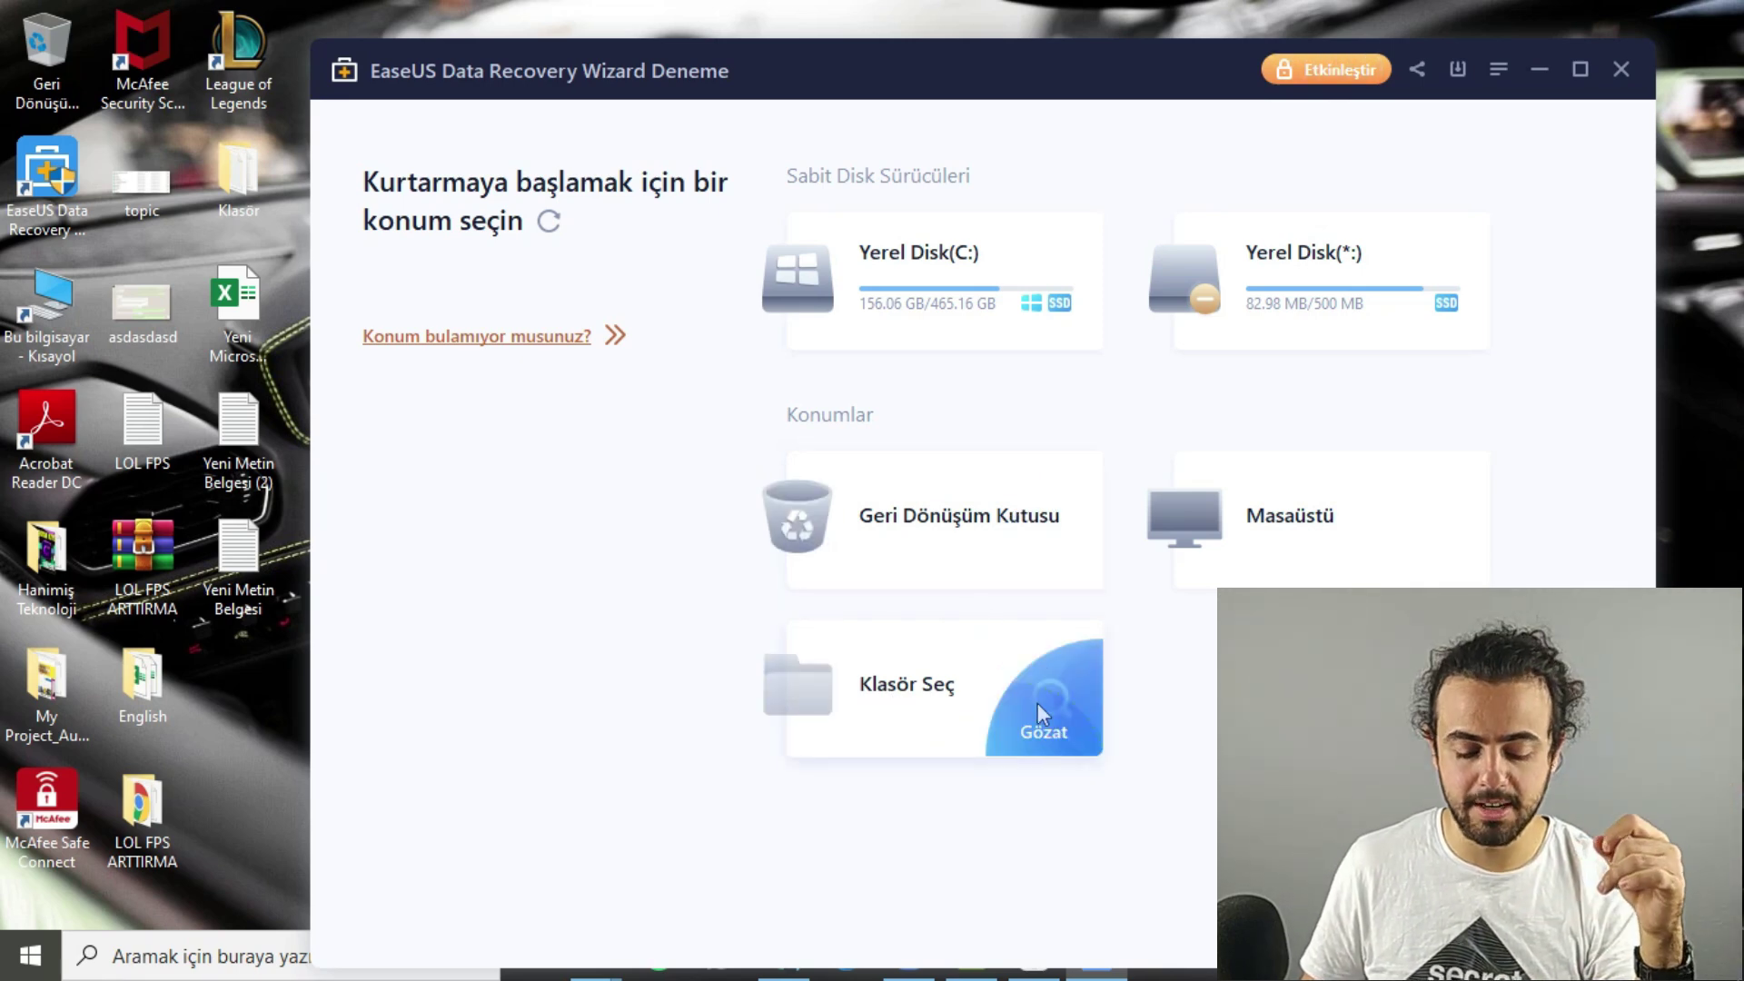
{"action": "left_click", "coordinate": [1039, 517]}
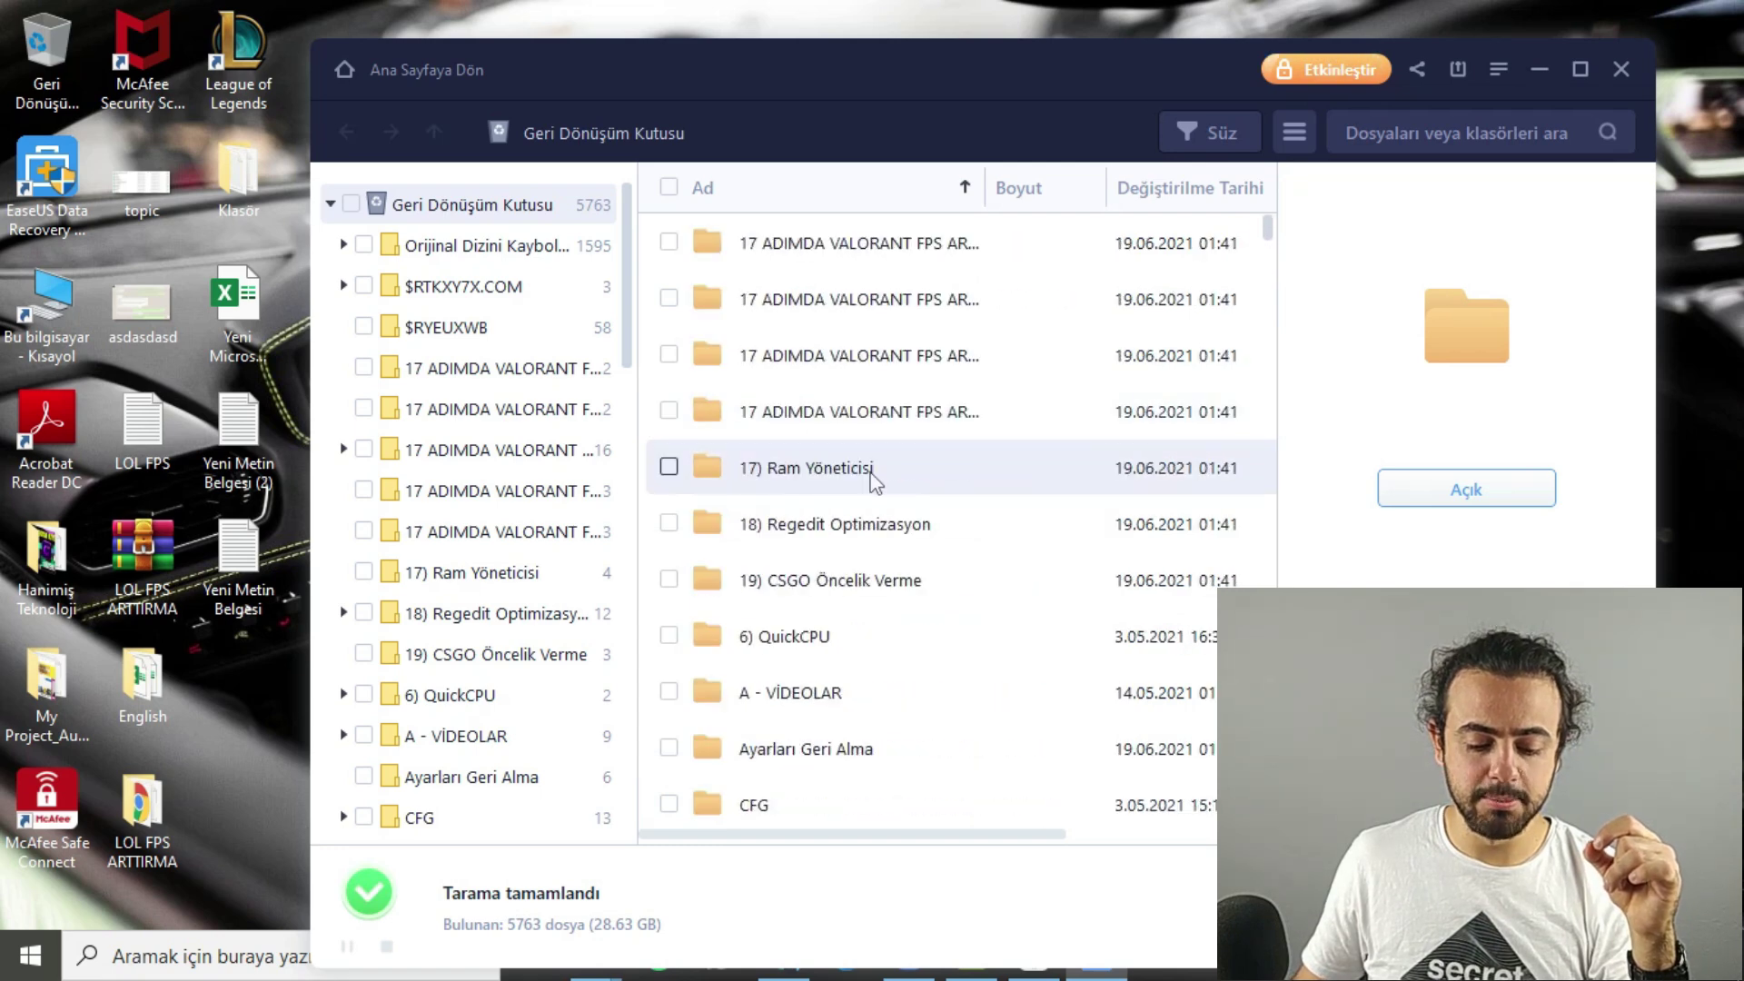
- Mark the second 17 ADIMDA VALORANT FPS ARTTIRMA (4) folder plus folders (6) and (7) for recovery, and widen the folder tree
{"action": "left_click", "coordinate": [669, 355]}
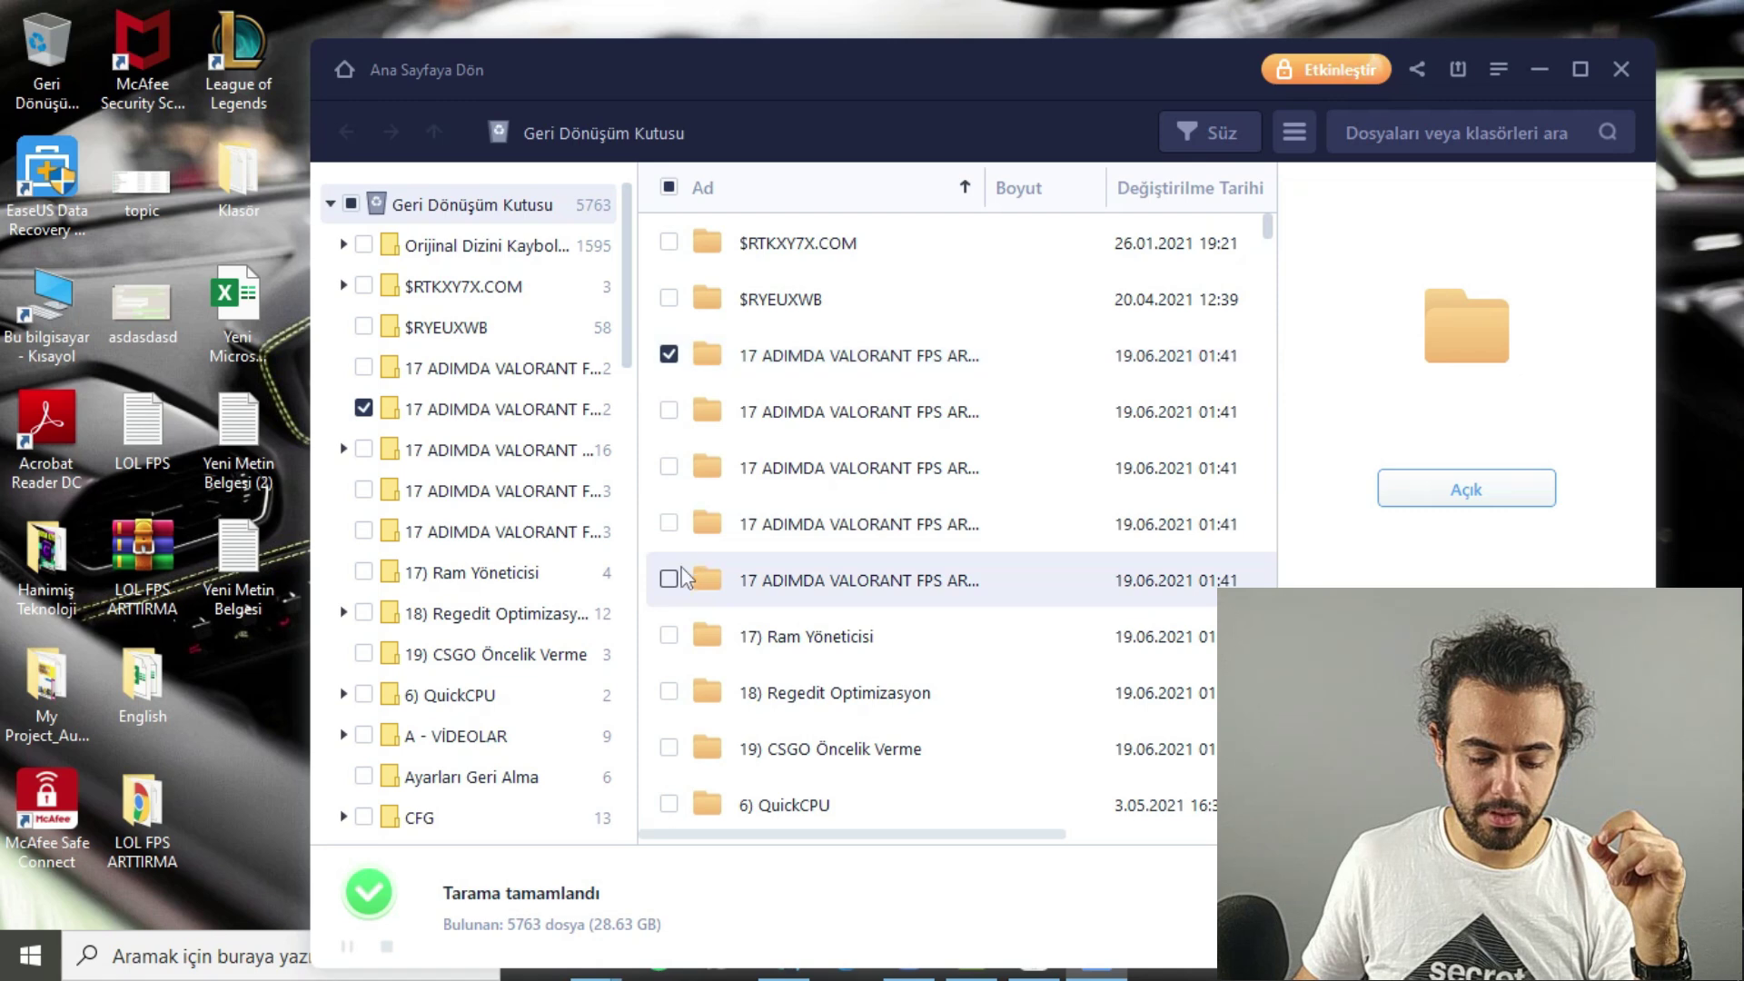
{"action": "left_click", "coordinate": [669, 524]}
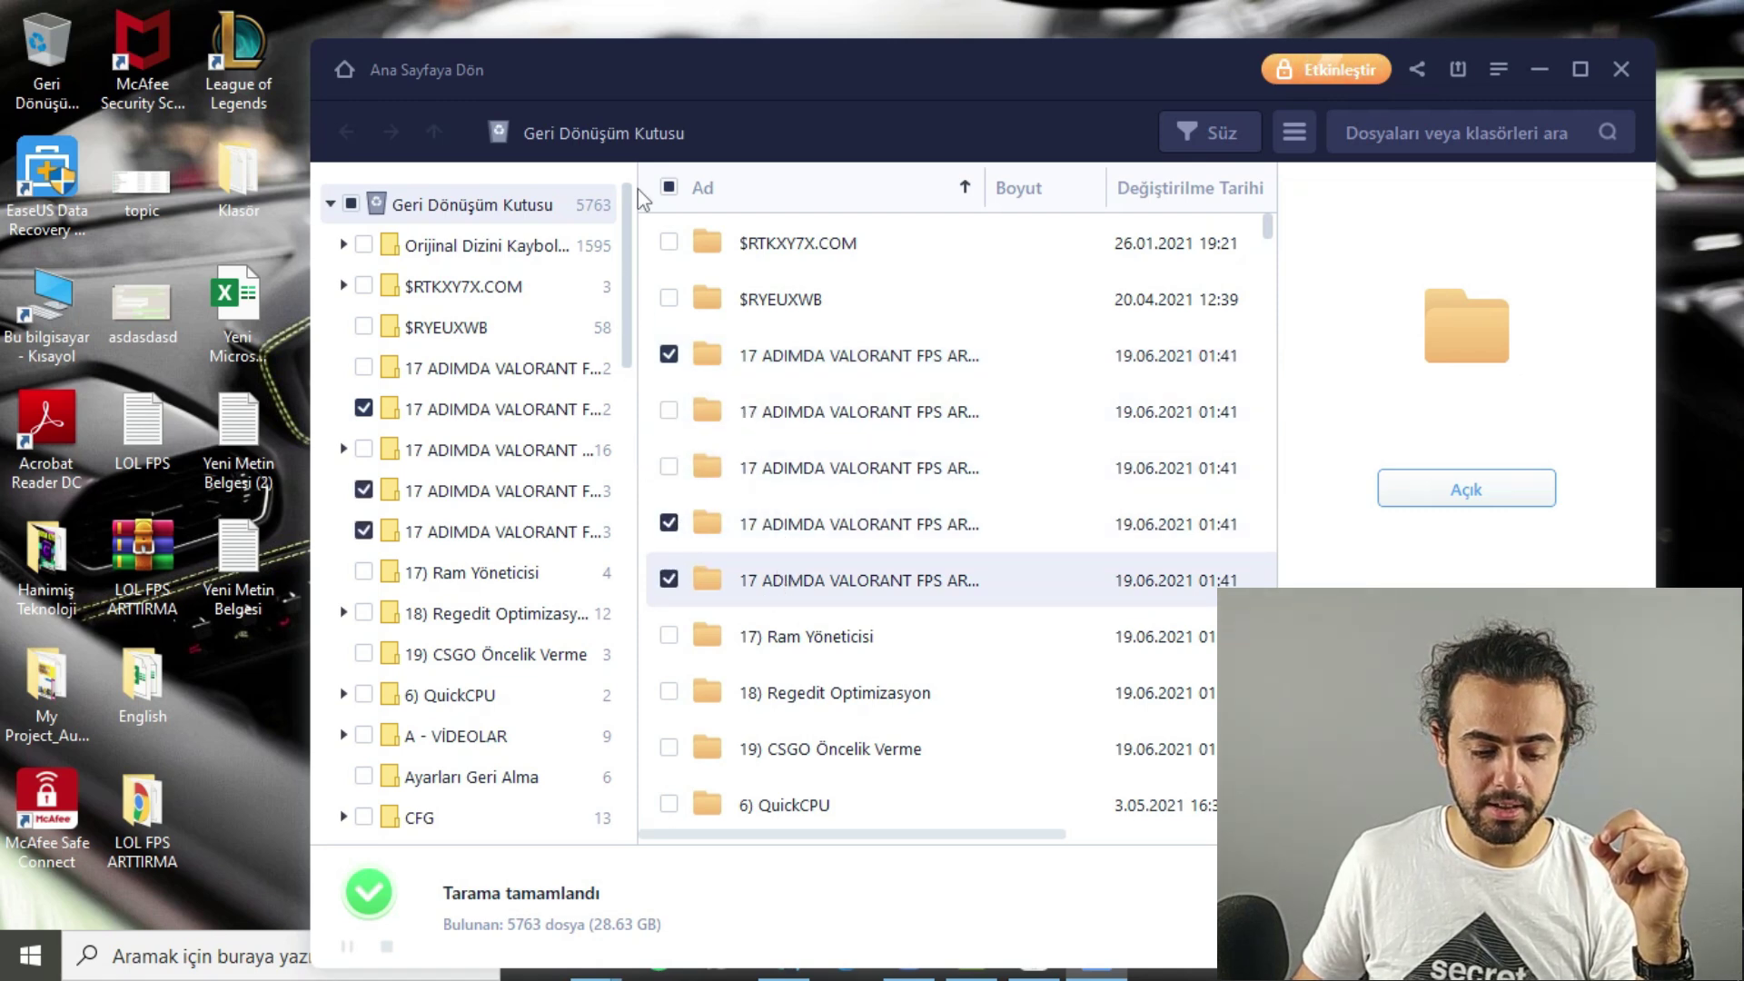
{"action": "left_click_drag", "start_coordinate": [637, 377], "coordinate": [900, 243]}
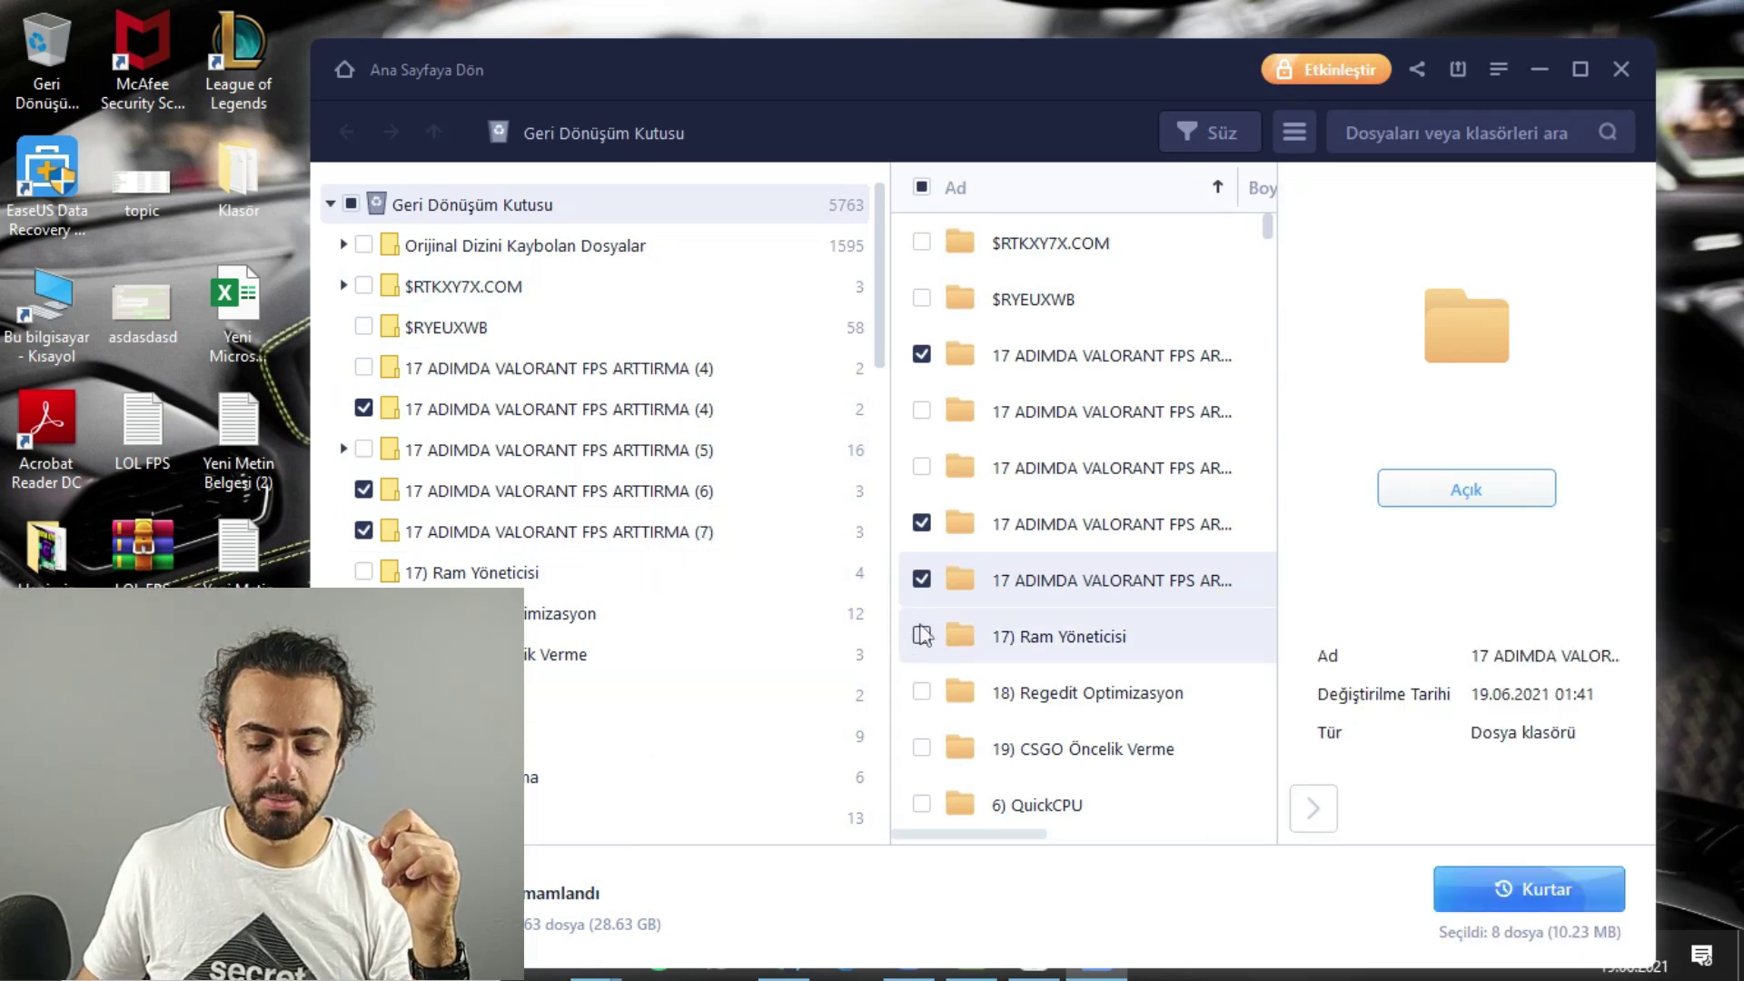
- Add CSGO_FPS_ARTTIRMA, the first HANİMİŞ TEKNOLOJİ CSGO folder and one more folder further down the list to the recovery selection
{"action": "scroll", "coordinate": [1054, 625], "scroll_direction": "down", "scroll_amount": 5}
{"action": "scroll", "coordinate": [1053, 617], "scroll_direction": "up", "scroll_amount": 4}
{"action": "scroll", "coordinate": [1053, 599], "scroll_direction": "down", "scroll_amount": 5}
{"action": "scroll", "coordinate": [1049, 545], "scroll_direction": "up", "scroll_amount": 2}
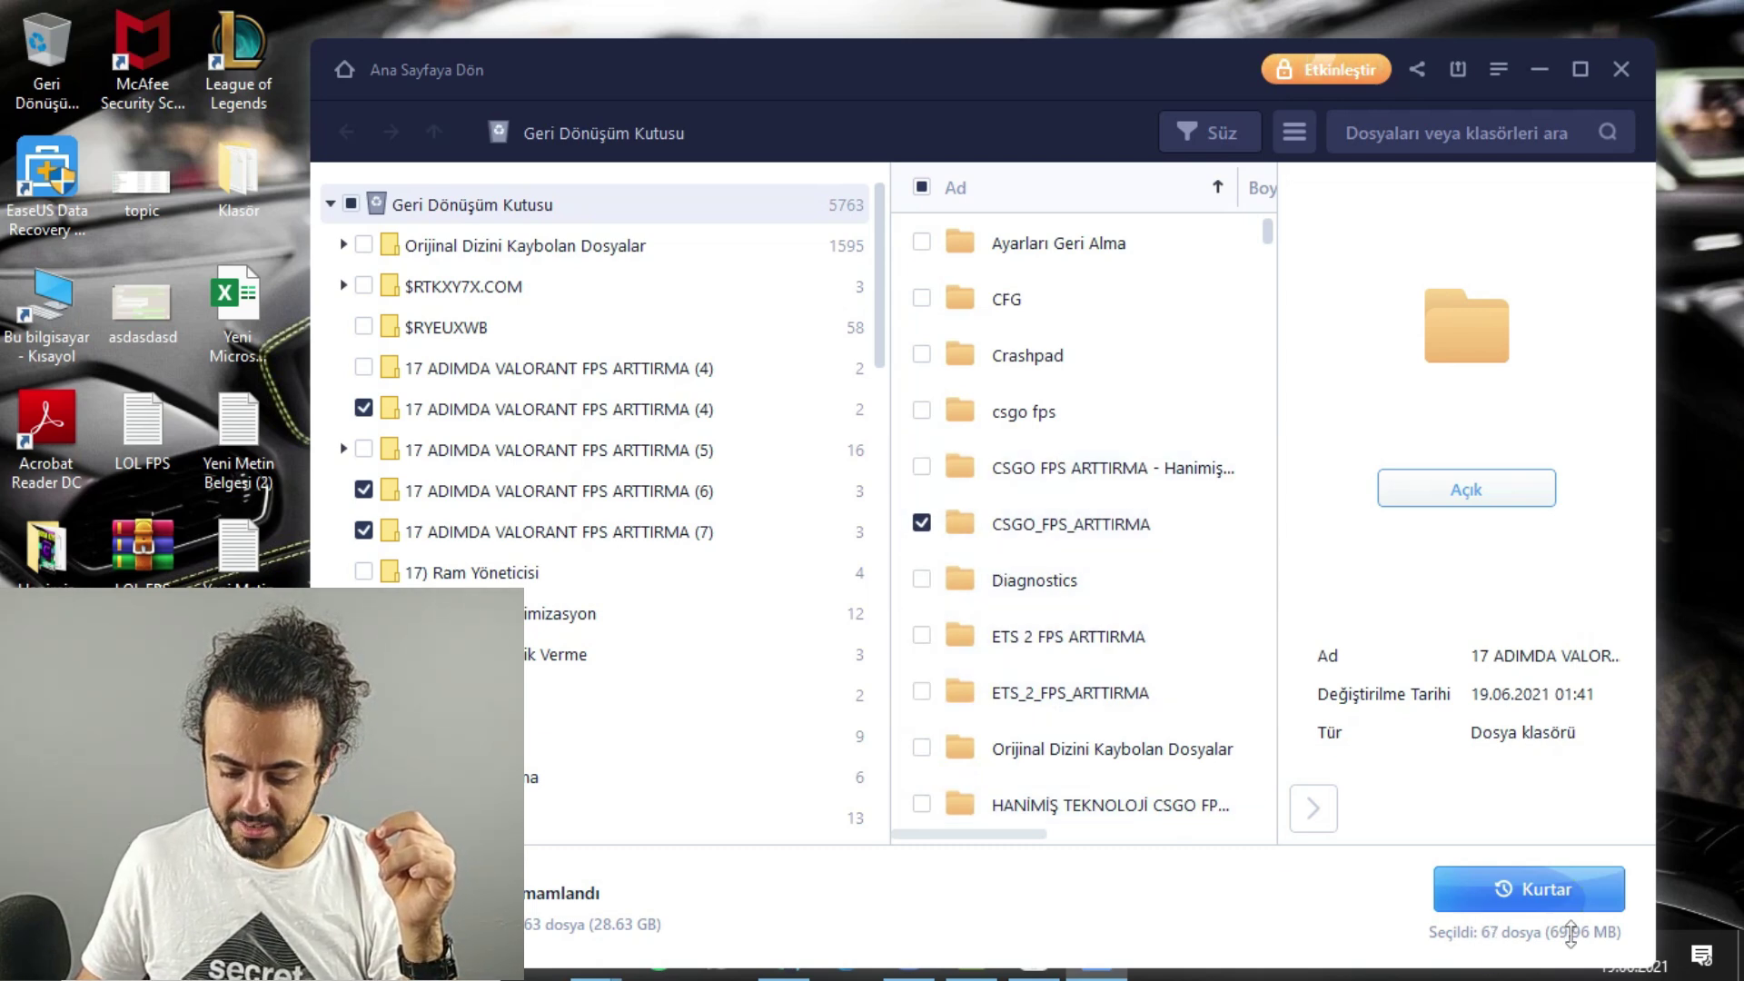
{"action": "scroll", "coordinate": [1102, 578], "scroll_direction": "down", "scroll_amount": 2}
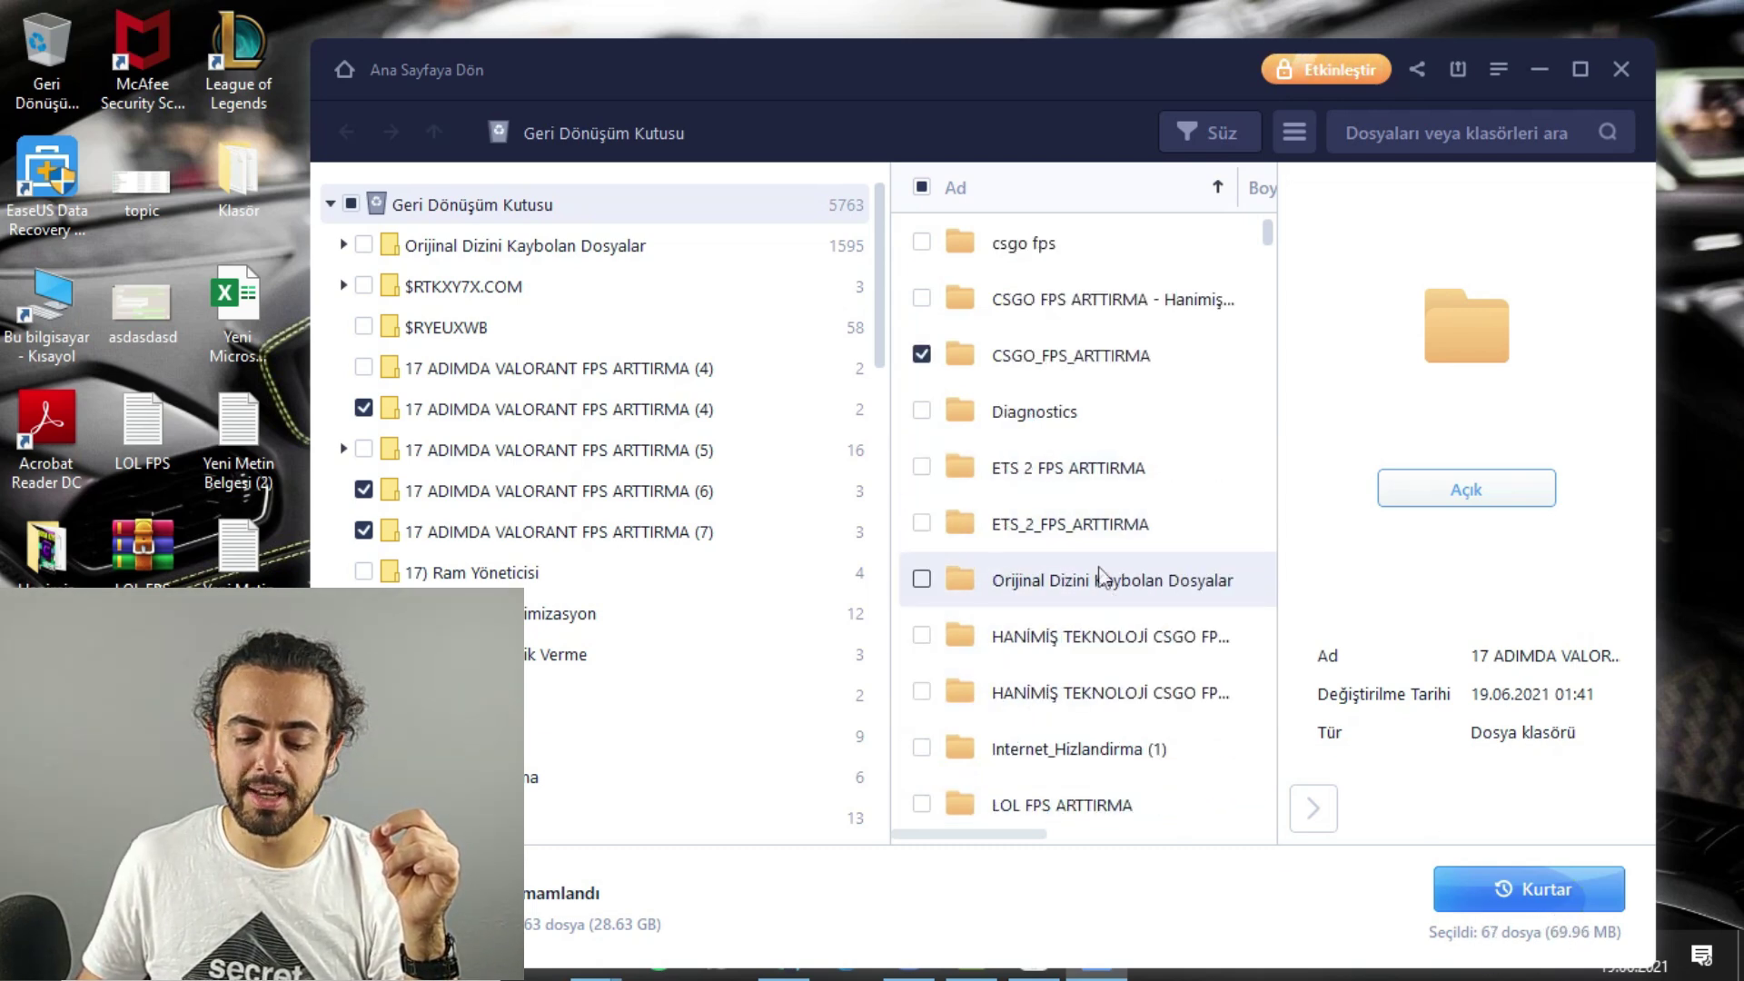
{"action": "left_click", "coordinate": [923, 639]}
{"action": "scroll", "coordinate": [923, 645], "scroll_direction": "down", "scroll_amount": 4}
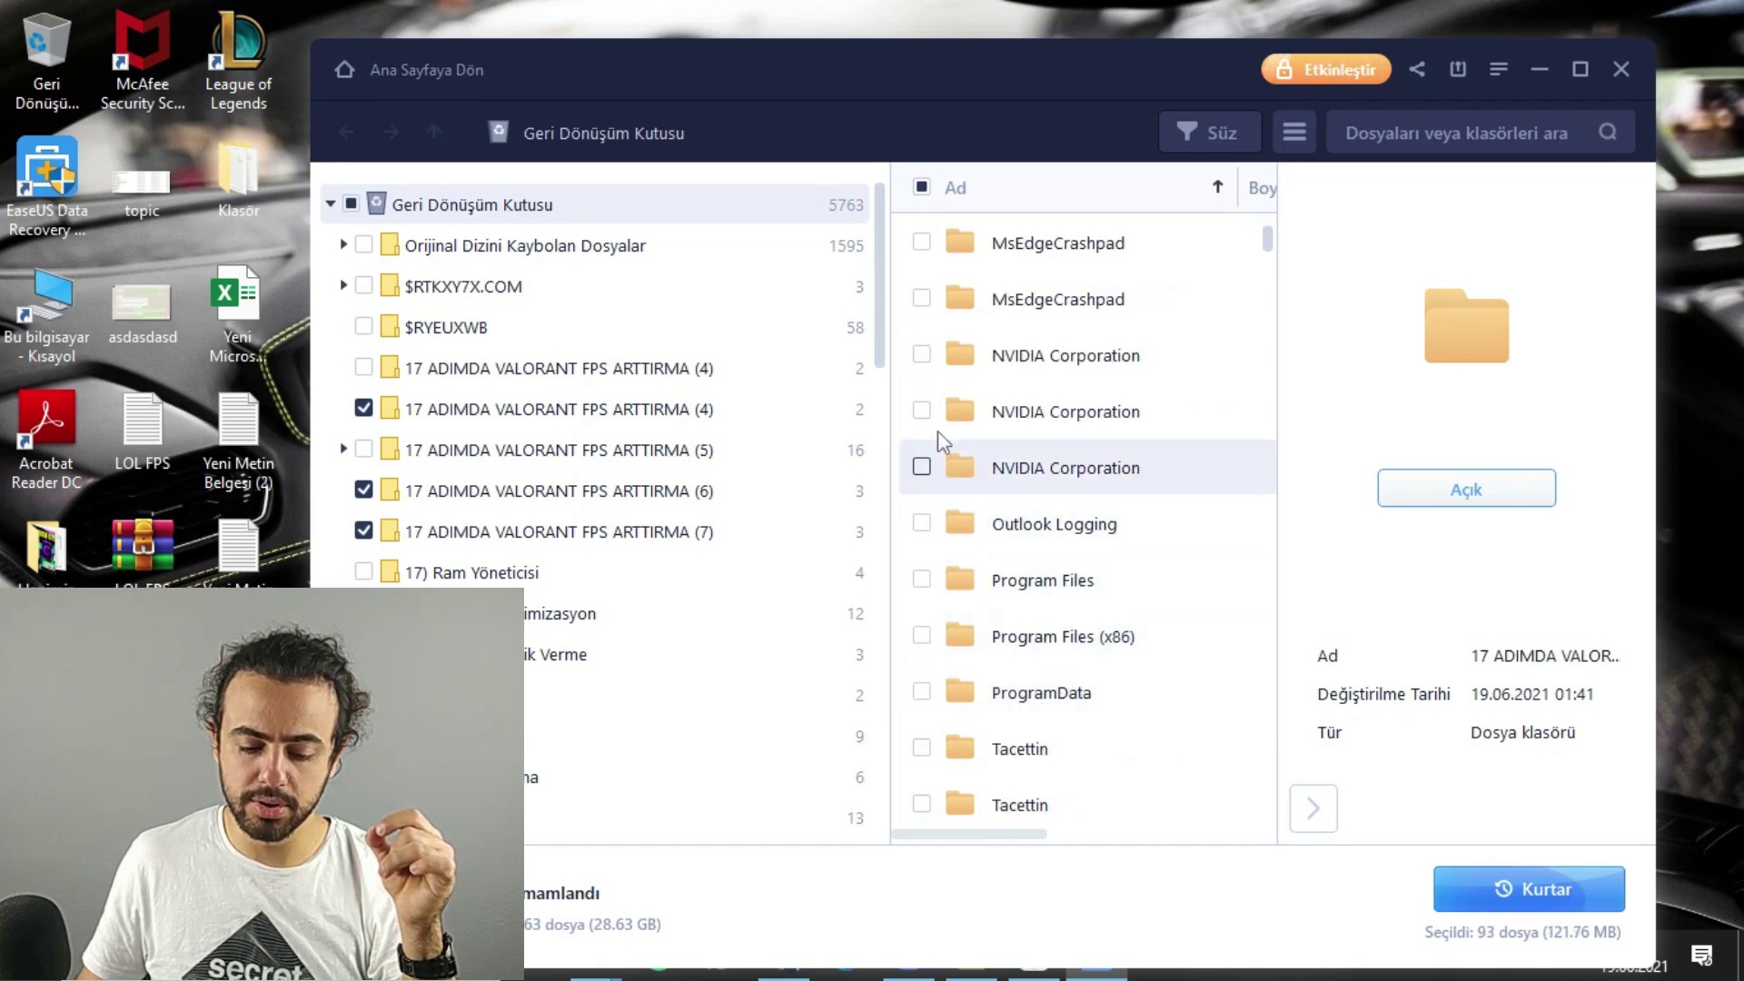
{"action": "scroll", "coordinate": [949, 491], "scroll_direction": "up", "scroll_amount": 2}
{"action": "left_click", "coordinate": [921, 410]}
{"action": "scroll", "coordinate": [936, 579], "scroll_direction": "down", "scroll_amount": 10}
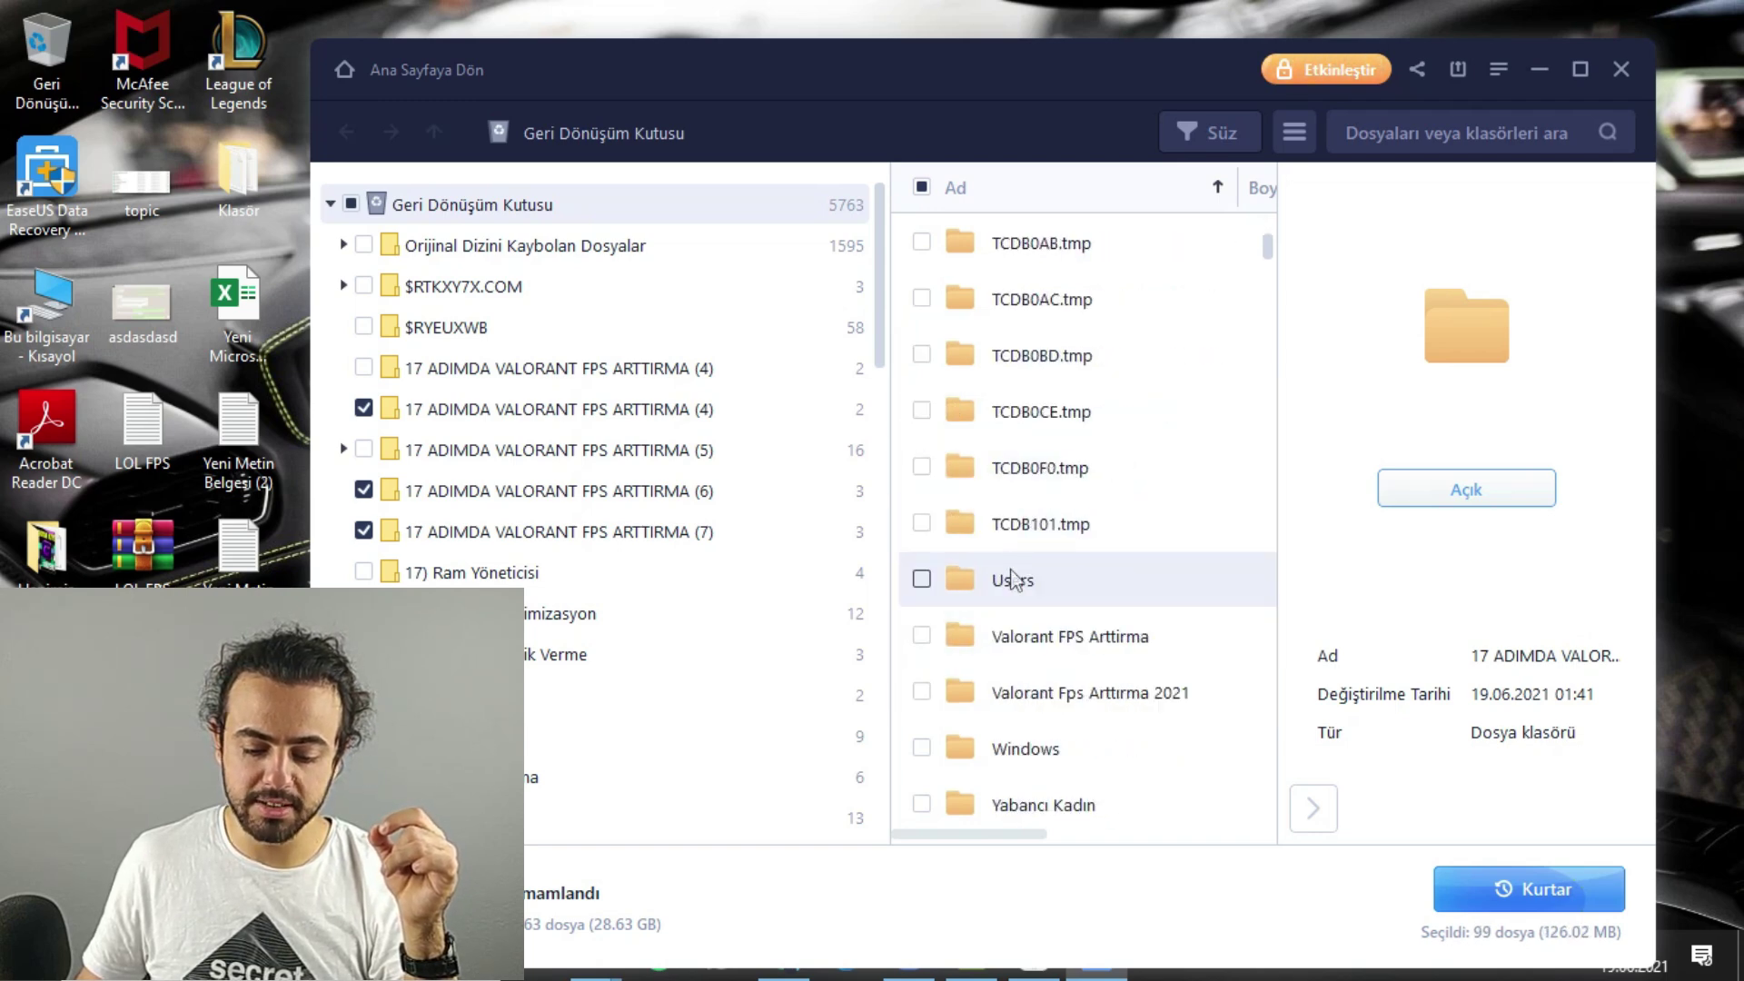
- Mark the remaining 17 ADIMDA VALORANT FPS ARTTIRMA folders, 17) Ram Yöneticisi, 18) Regedit Optimizasyon, 19) CSGO Öncelik Verme and 6) QuickCPU for recovery
{"action": "scroll", "coordinate": [1007, 582], "scroll_direction": "up", "scroll_amount": 10}
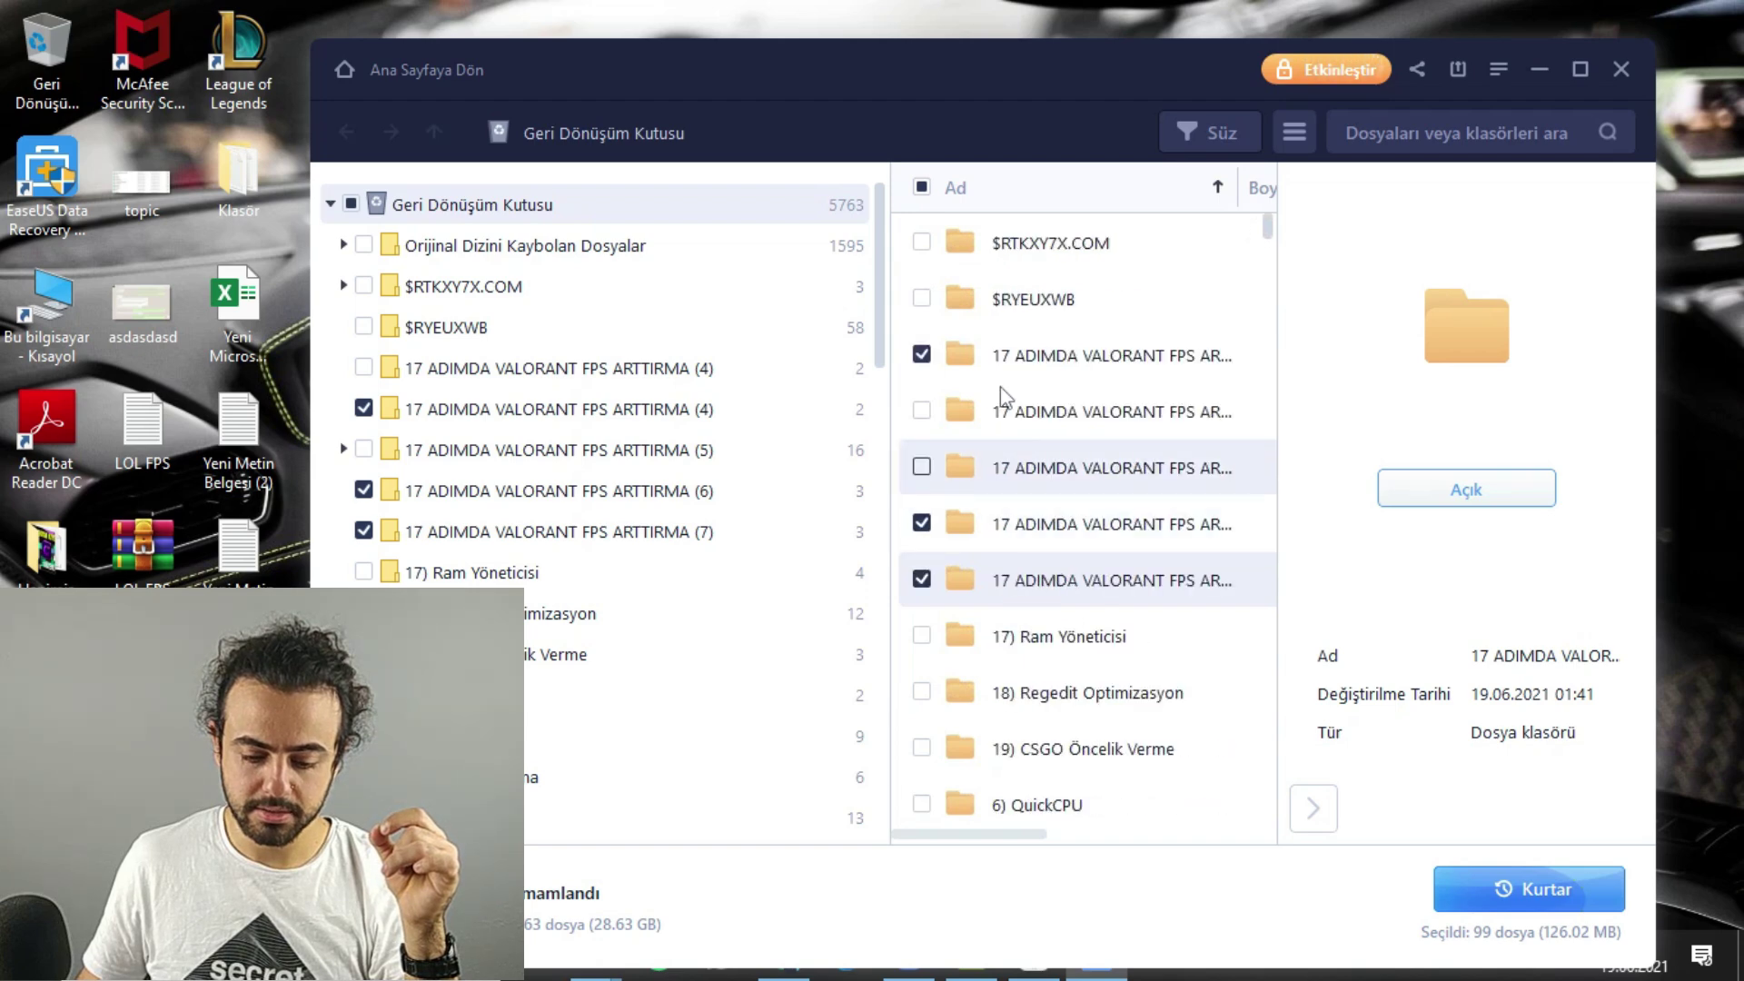
{"action": "left_click", "coordinate": [917, 471]}
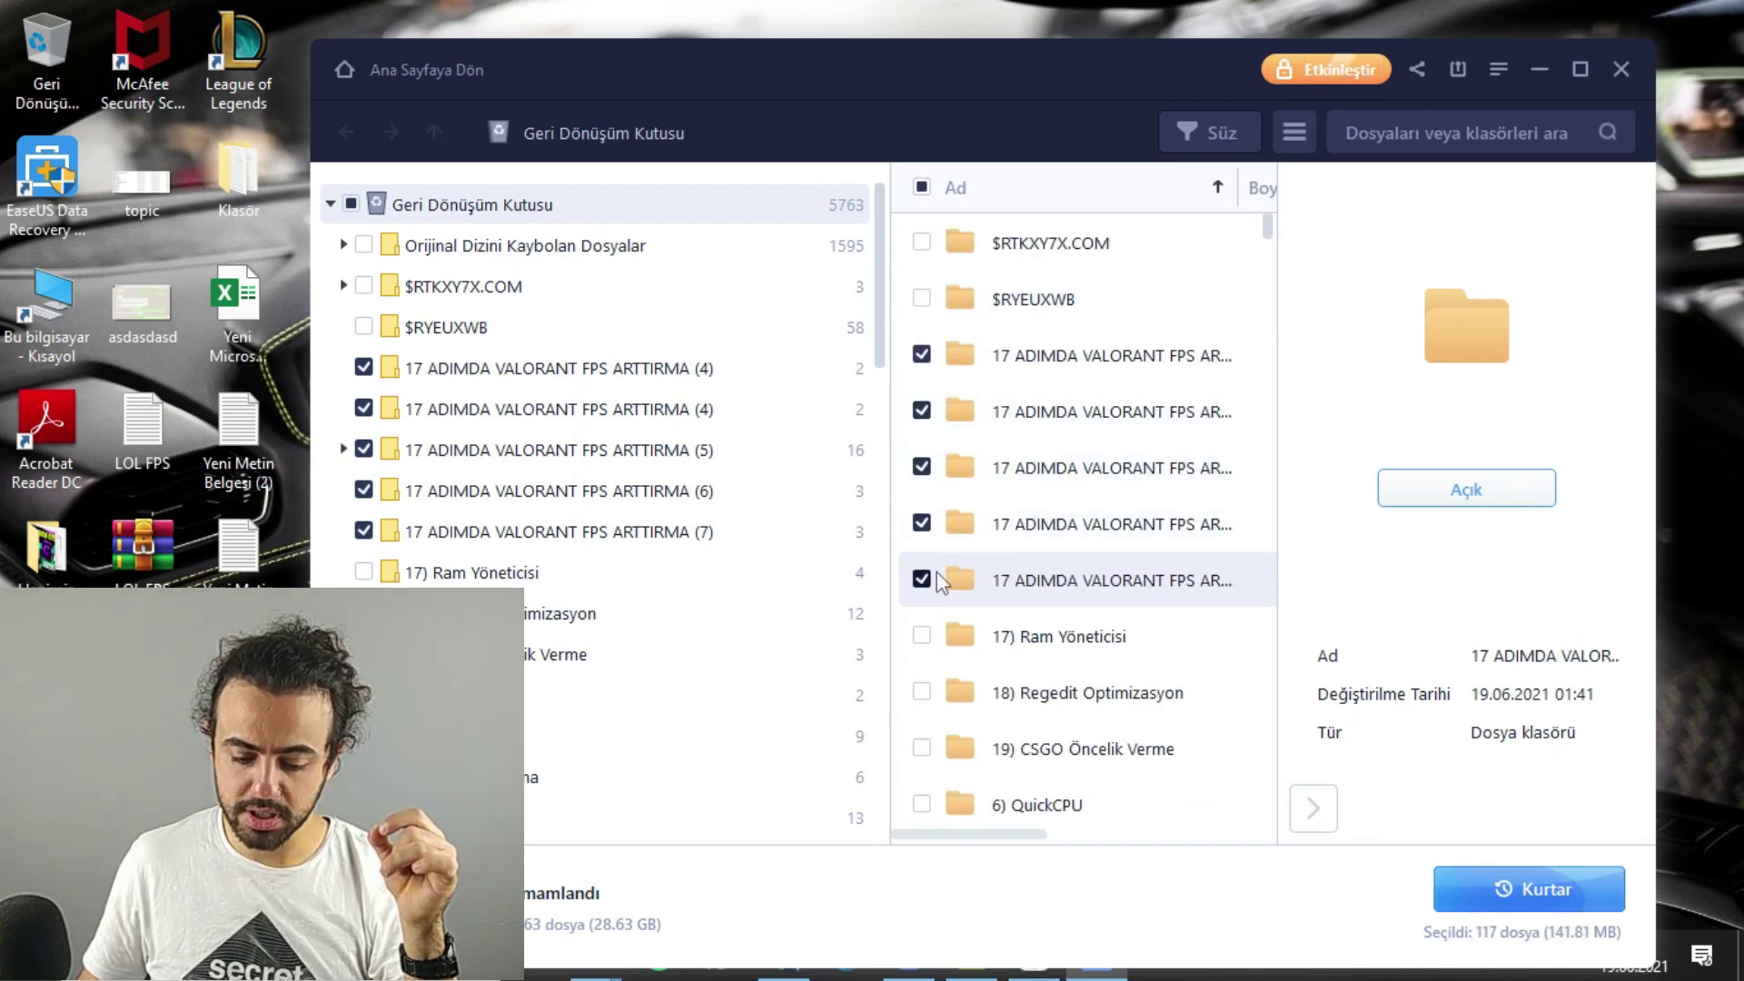
{"action": "left_click", "coordinate": [921, 635]}
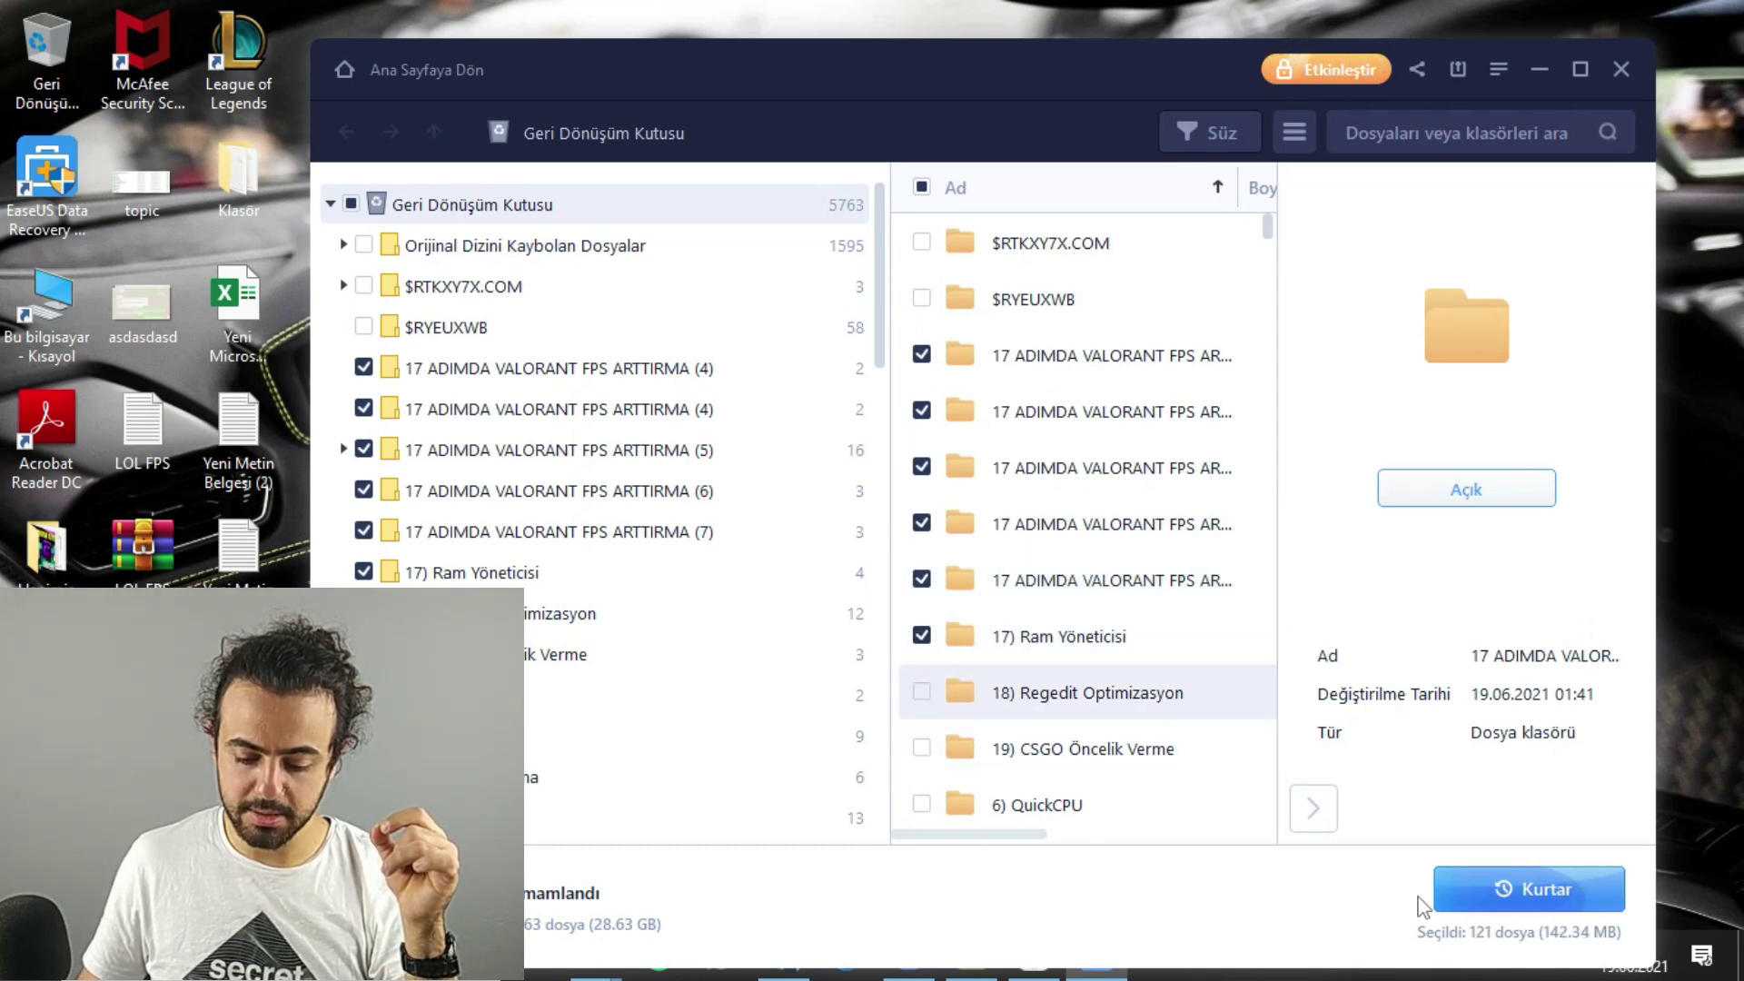
{"action": "left_click", "coordinate": [921, 692]}
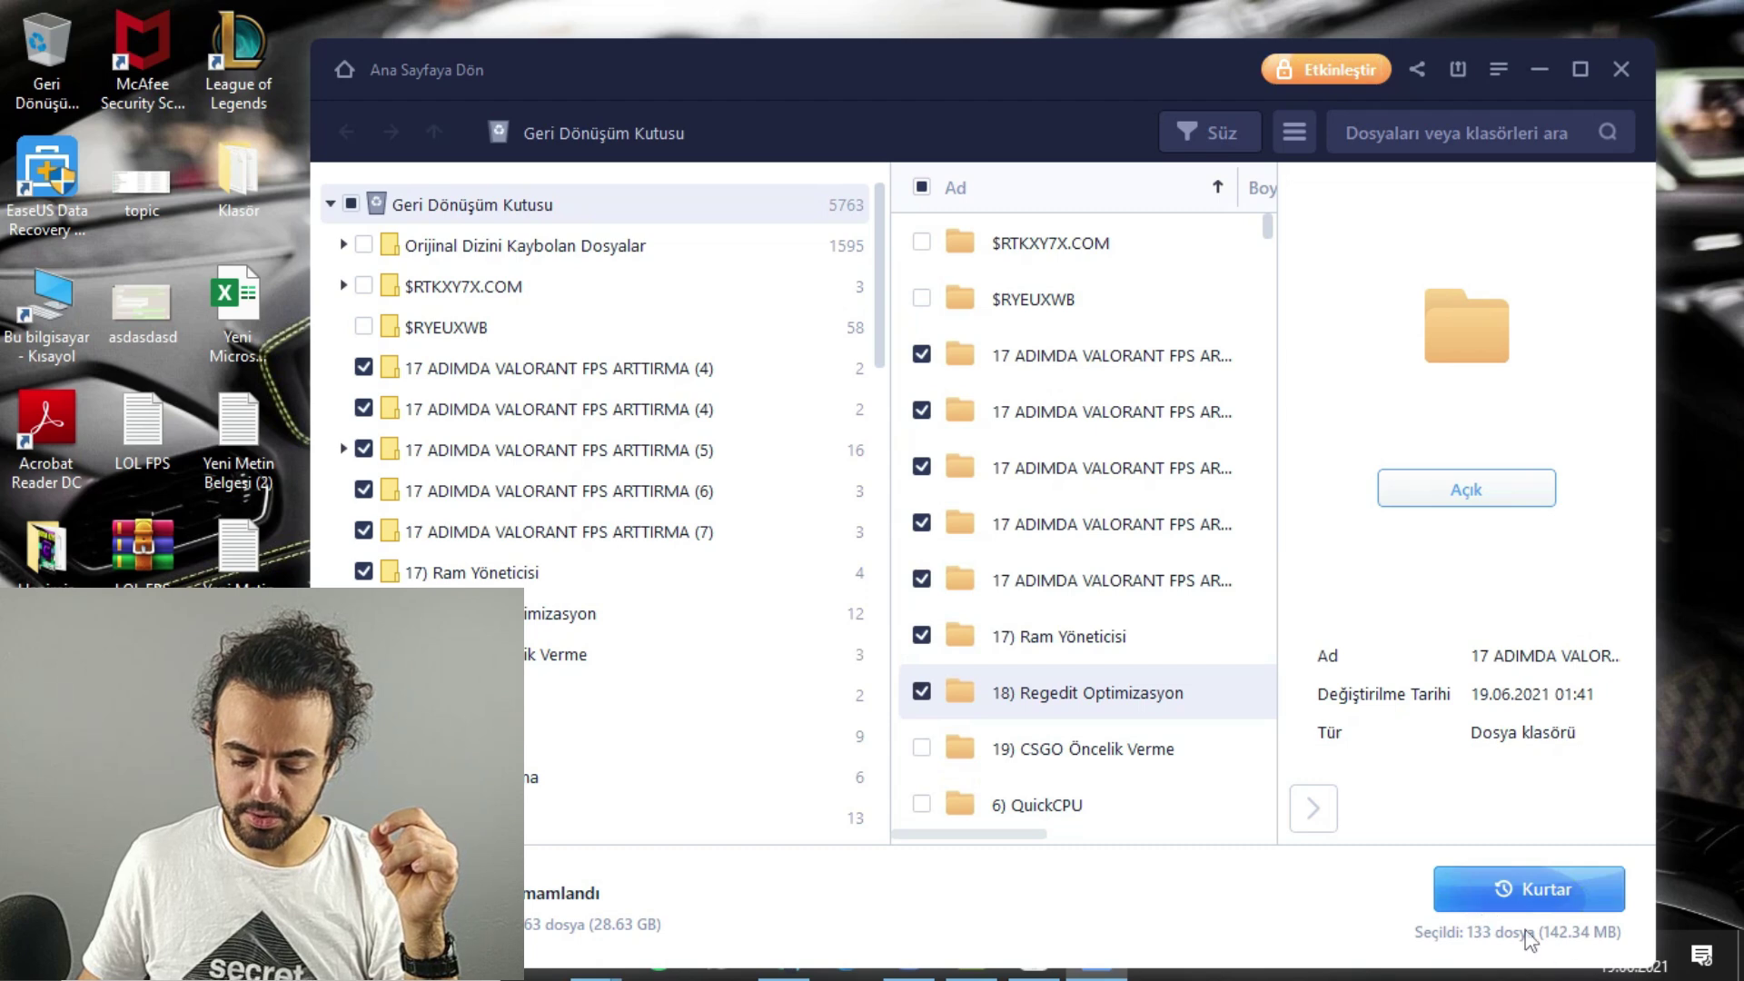
{"action": "left_click", "coordinate": [921, 747]}
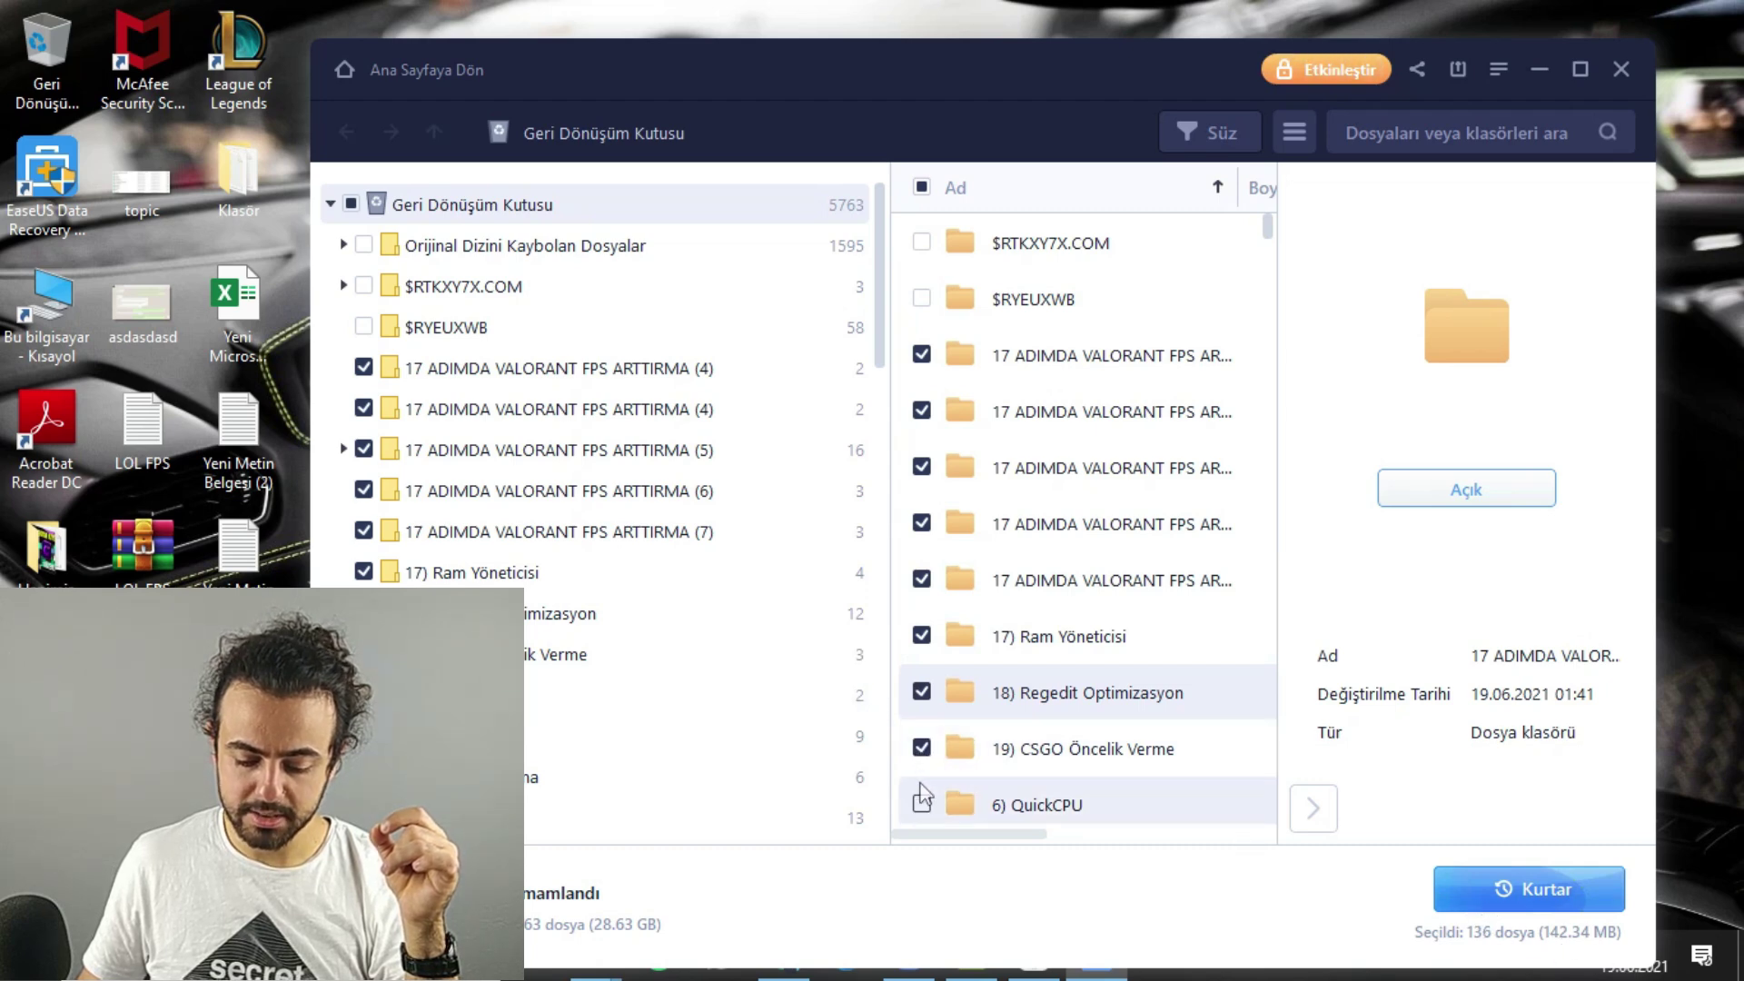
{"action": "left_click", "coordinate": [923, 804]}
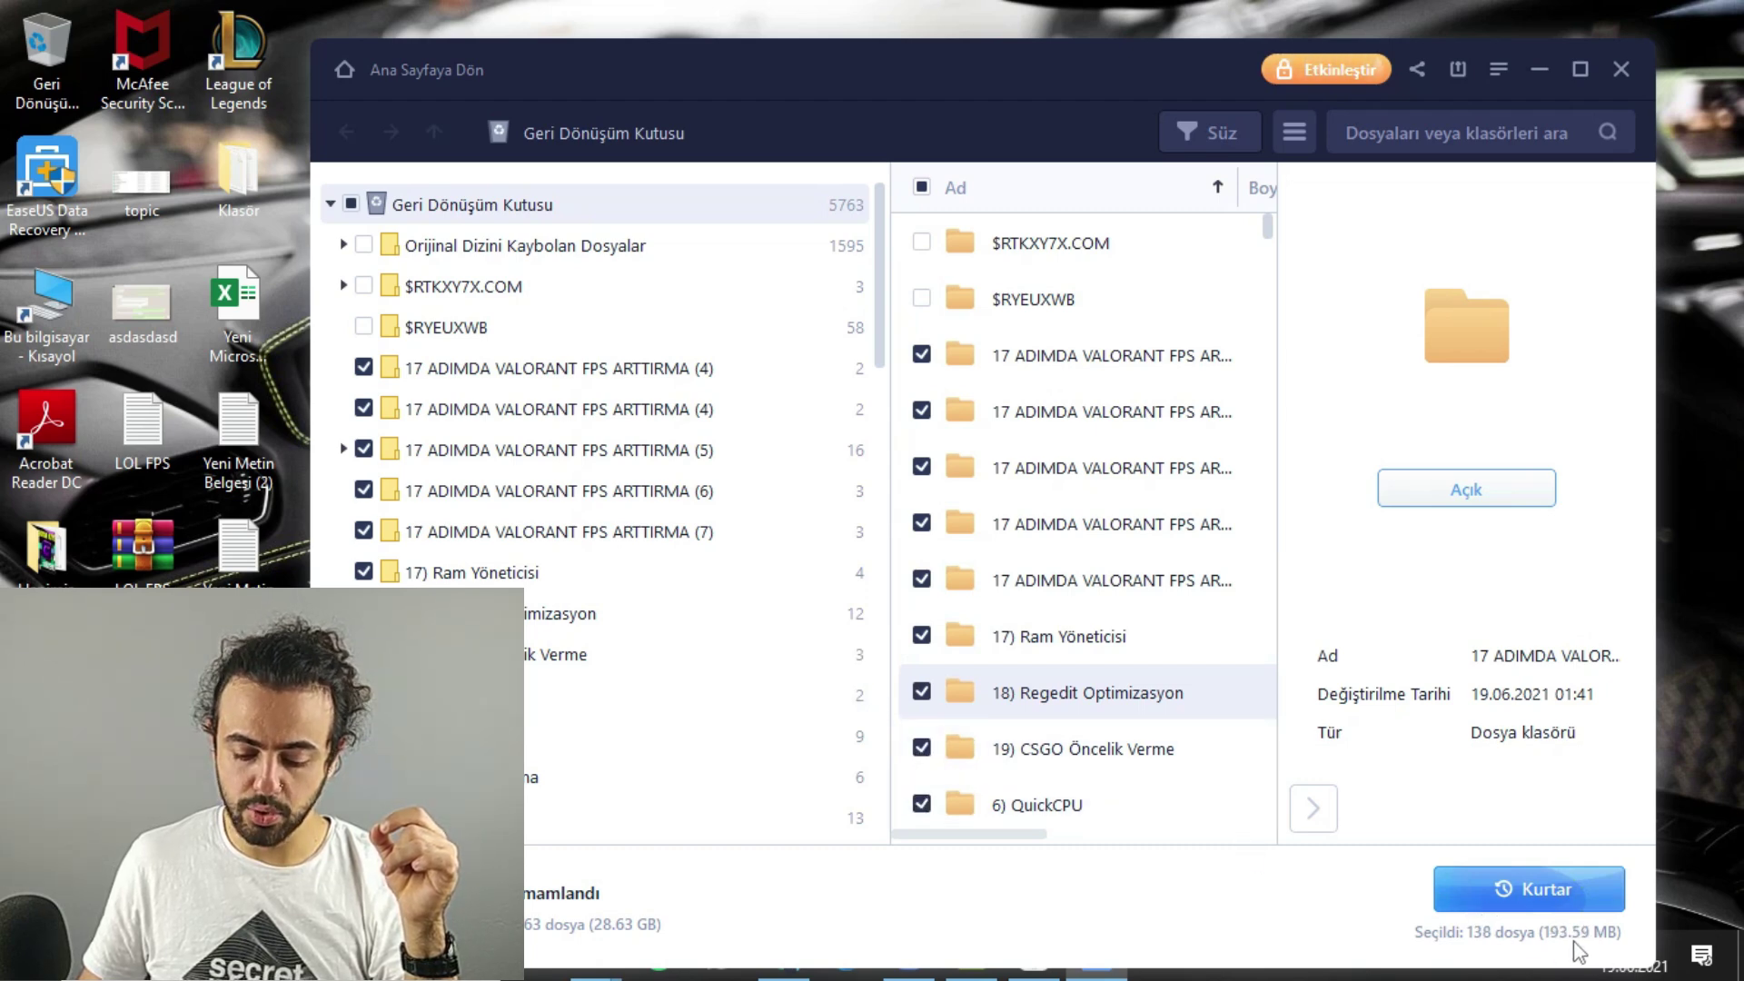
{"action": "scroll", "coordinate": [909, 745], "scroll_direction": "down", "scroll_amount": 3}
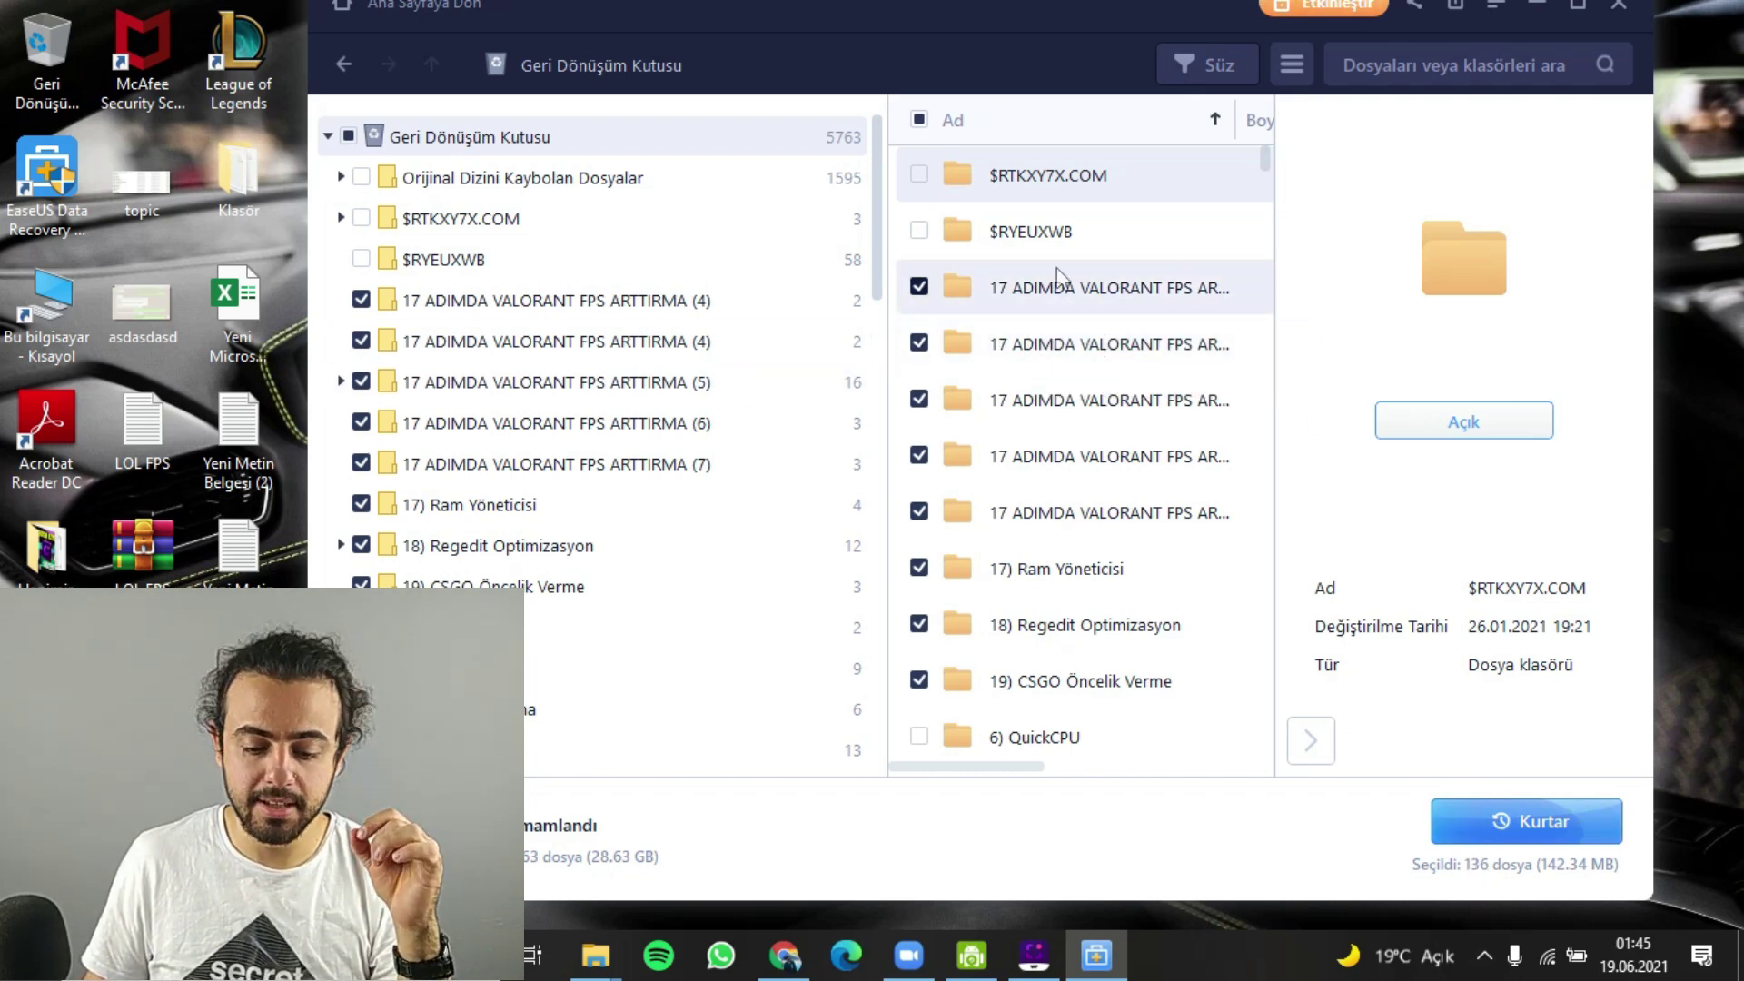
- Open the second 17 ADIMDA VALORANT FPS ARTTIRMA (4) folder and preview its images 38.png and 39.png
{"action": "double_click", "coordinate": [1036, 299]}
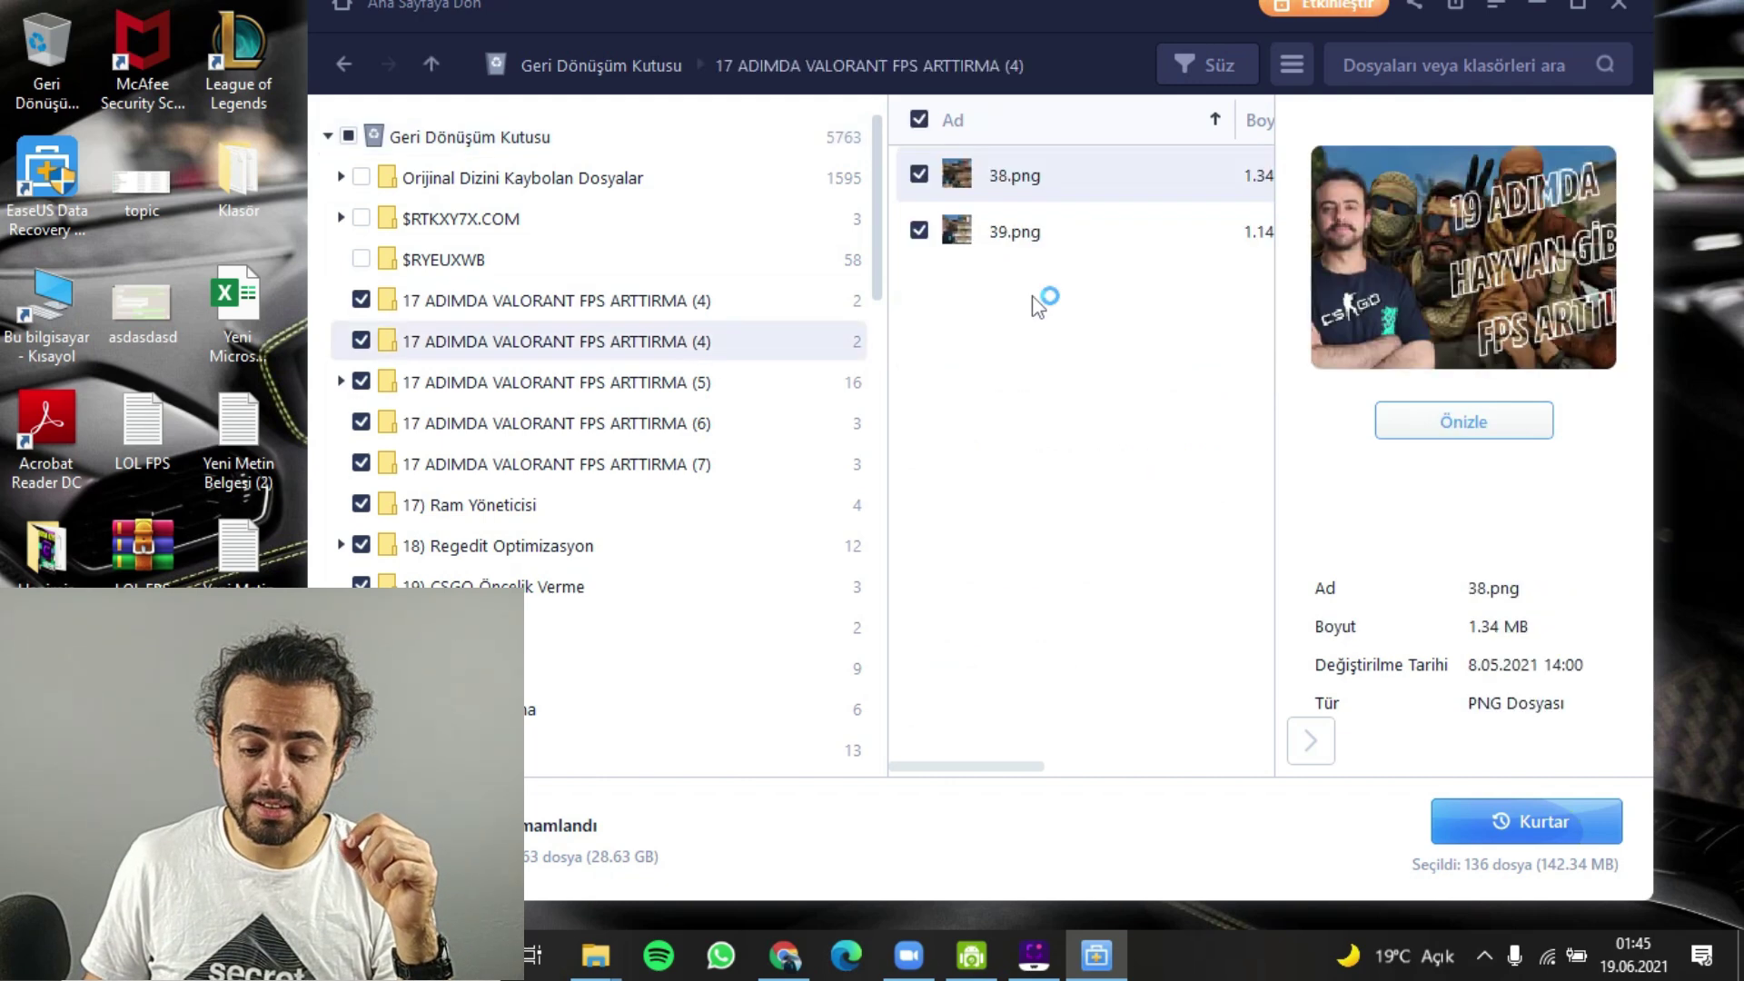
{"action": "left_click", "coordinate": [1479, 431]}
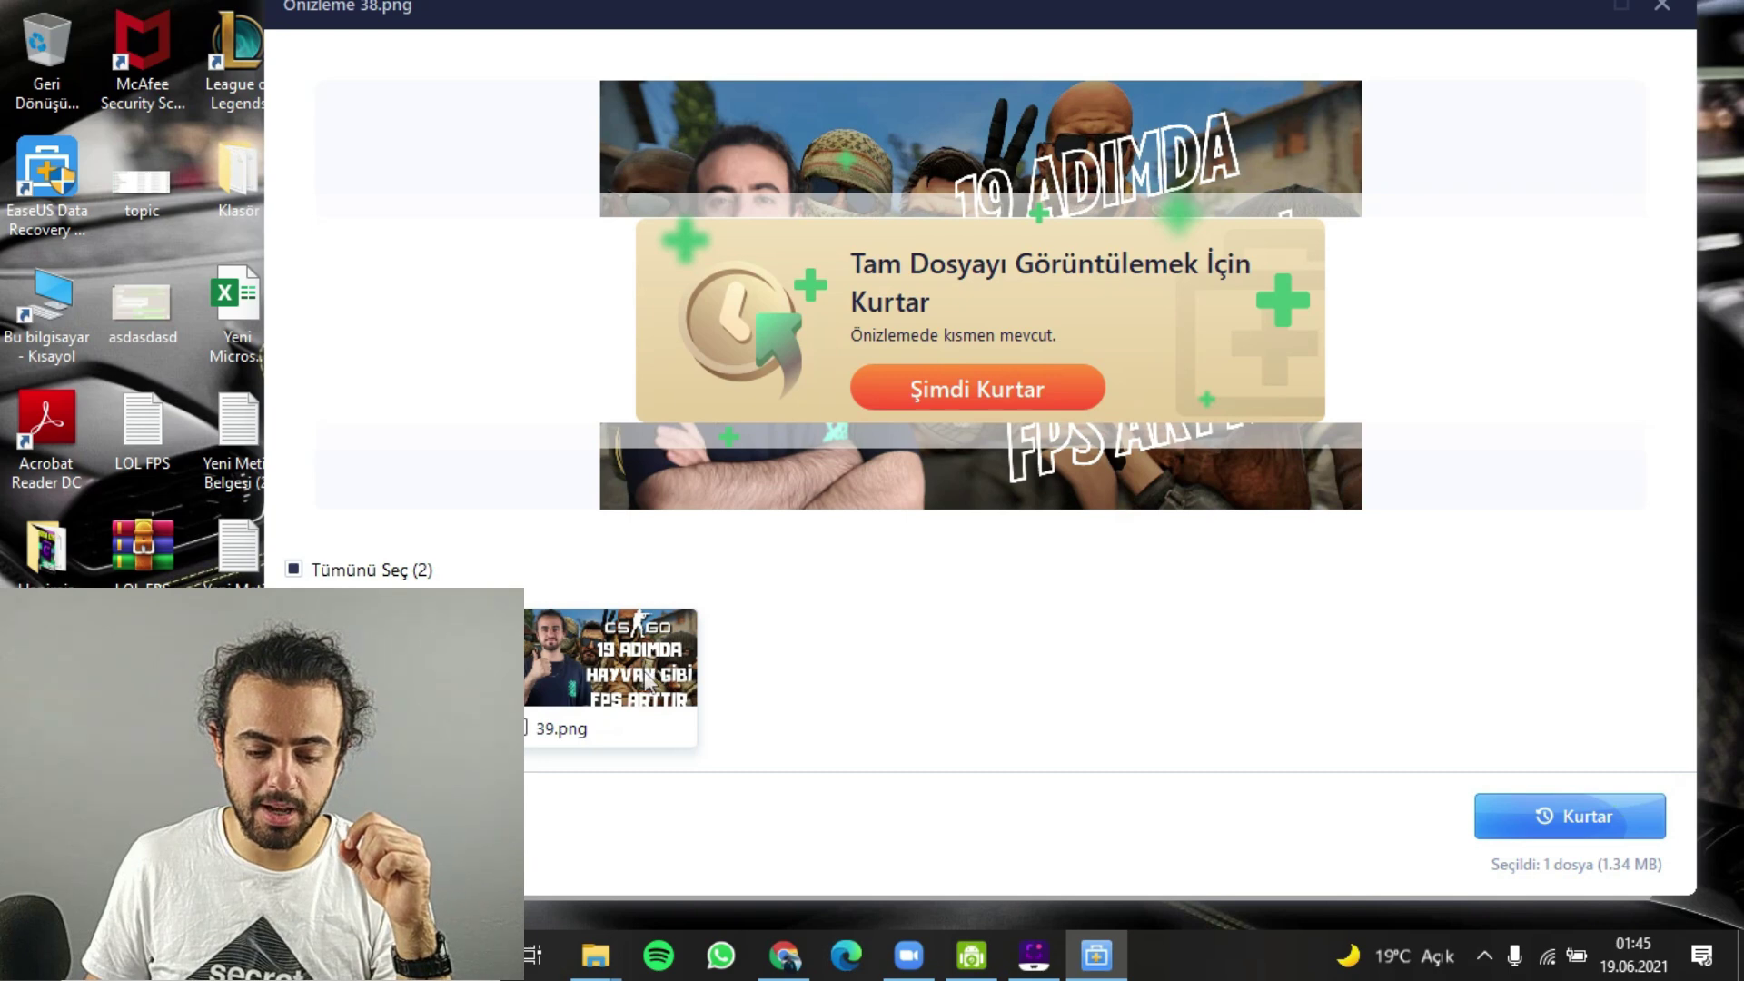
{"action": "left_click", "coordinate": [647, 683]}
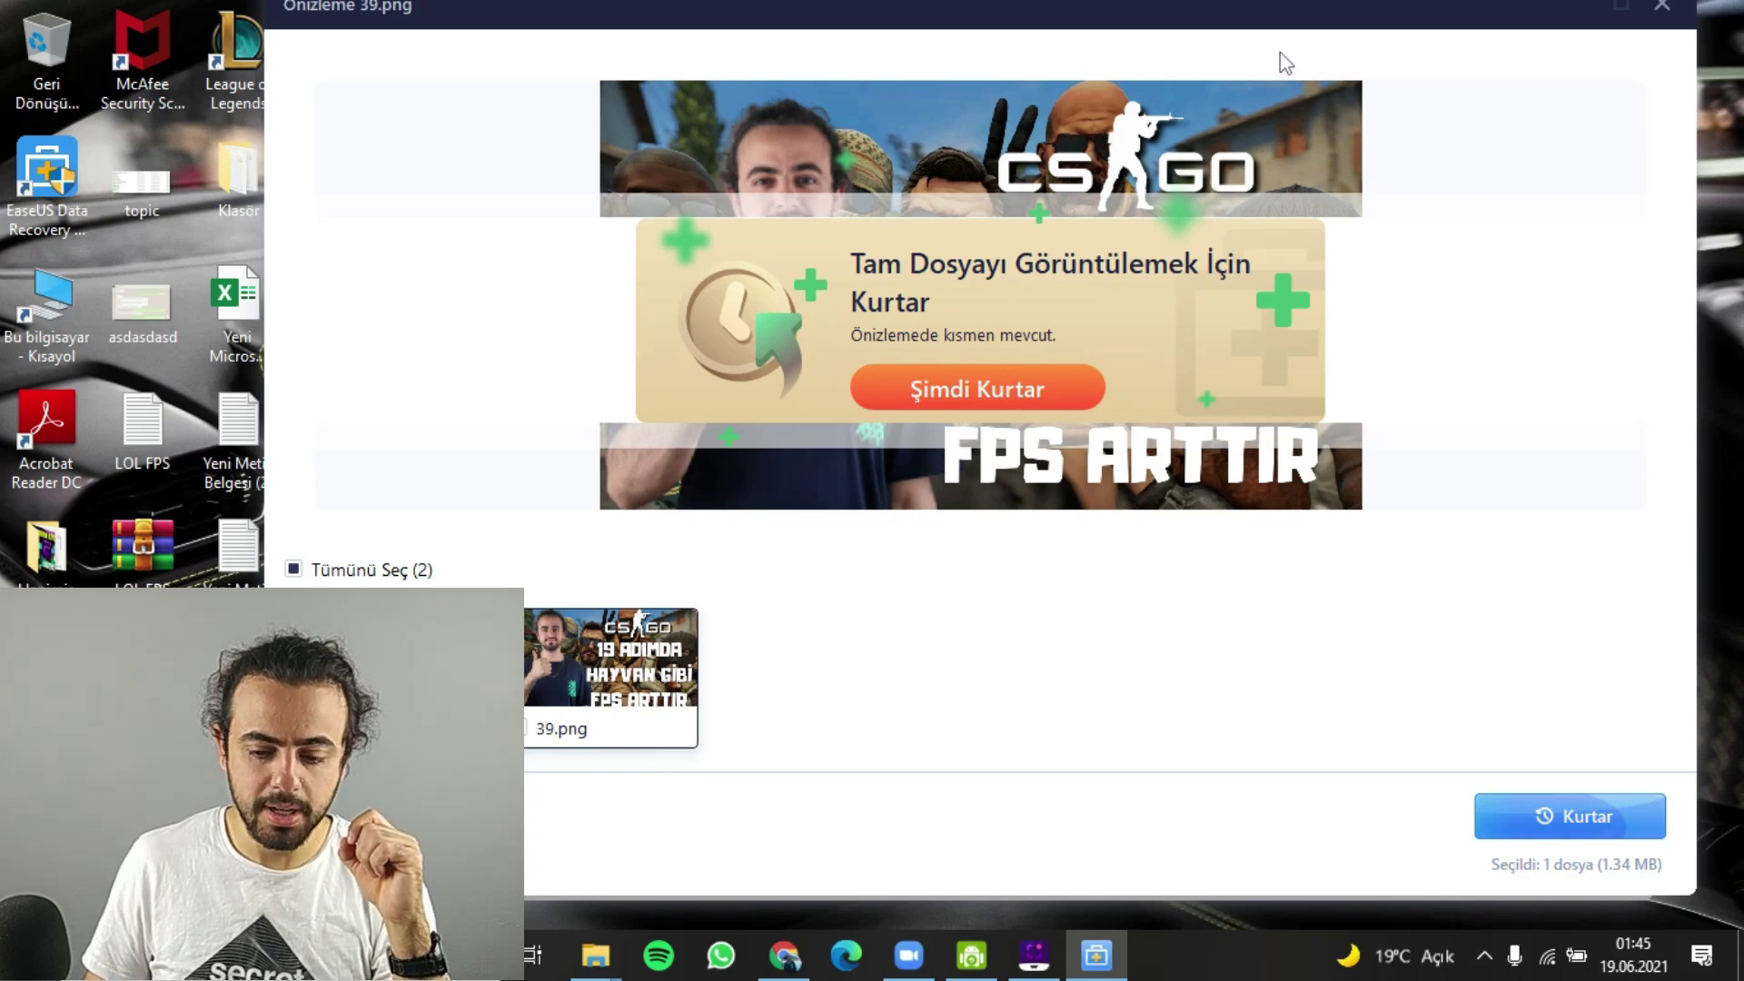
{"action": "left_click", "coordinate": [1661, 7]}
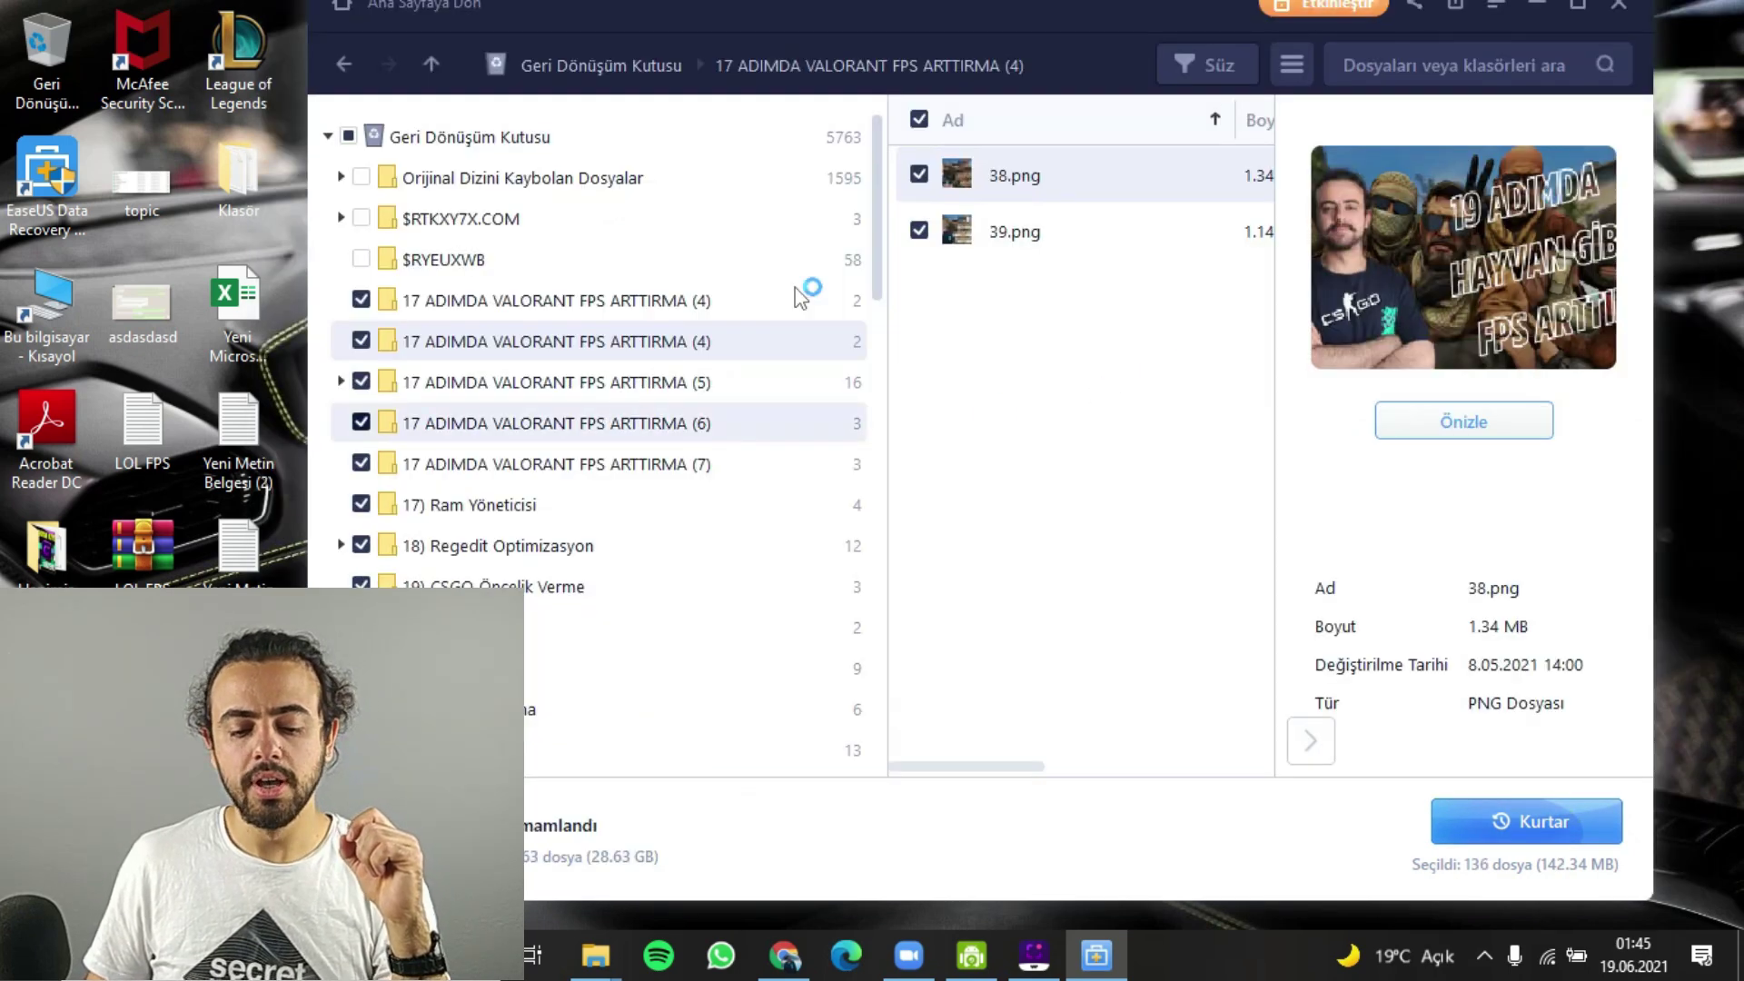
- Review the Pro licence plans in Data Recovery Wizard's activation offer, including the one-month purchase option, and close the offer
{"action": "left_click_drag", "start_coordinate": [870, 18], "coordinate": [841, 45]}
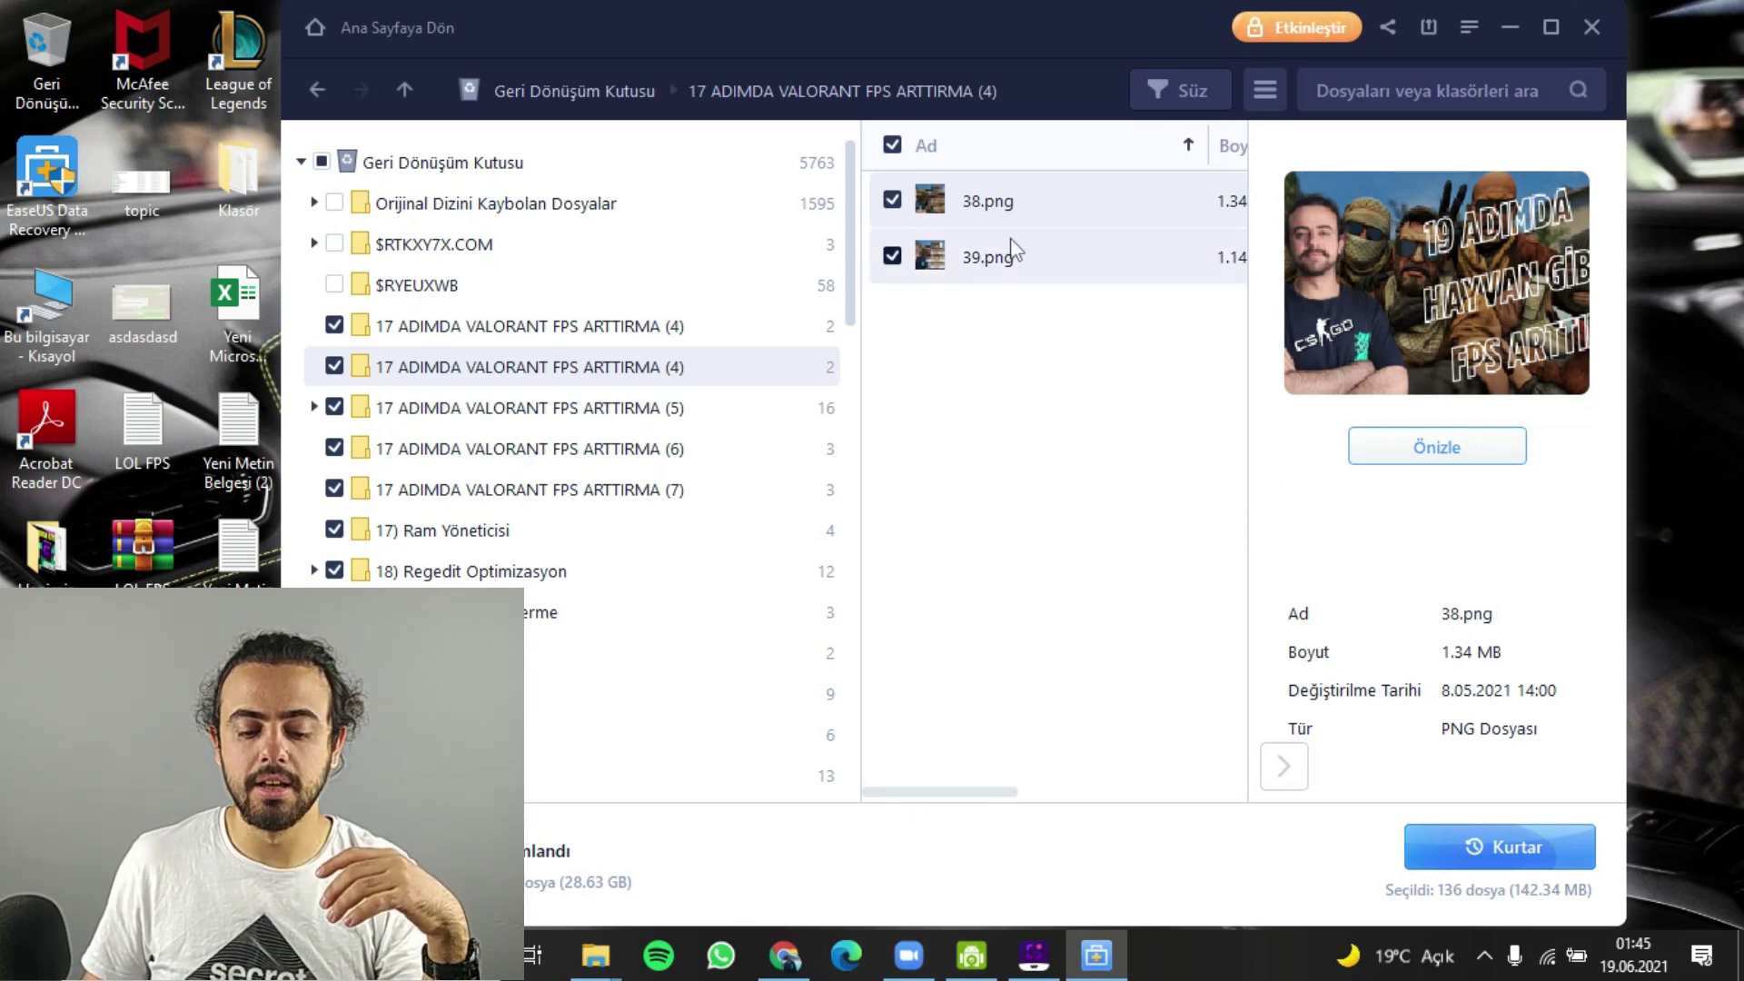
{"action": "left_click", "coordinate": [1297, 33]}
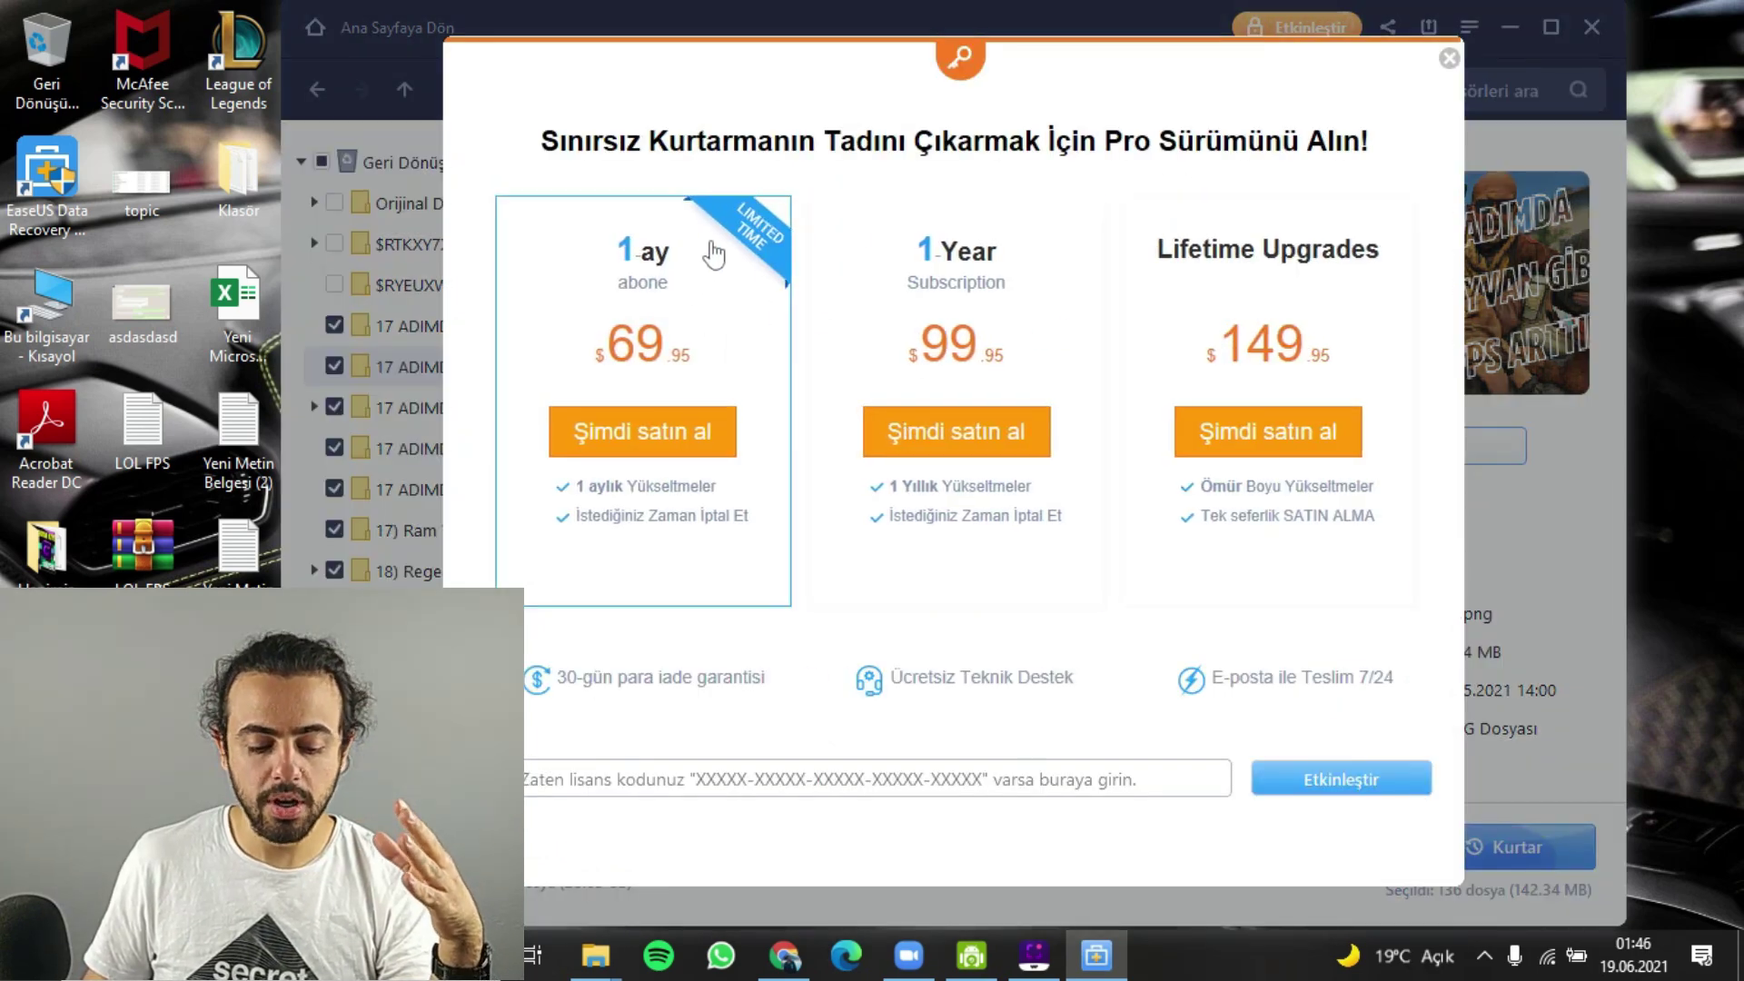
{"action": "left_click_drag", "start_coordinate": [783, 89], "coordinate": [1081, 70]}
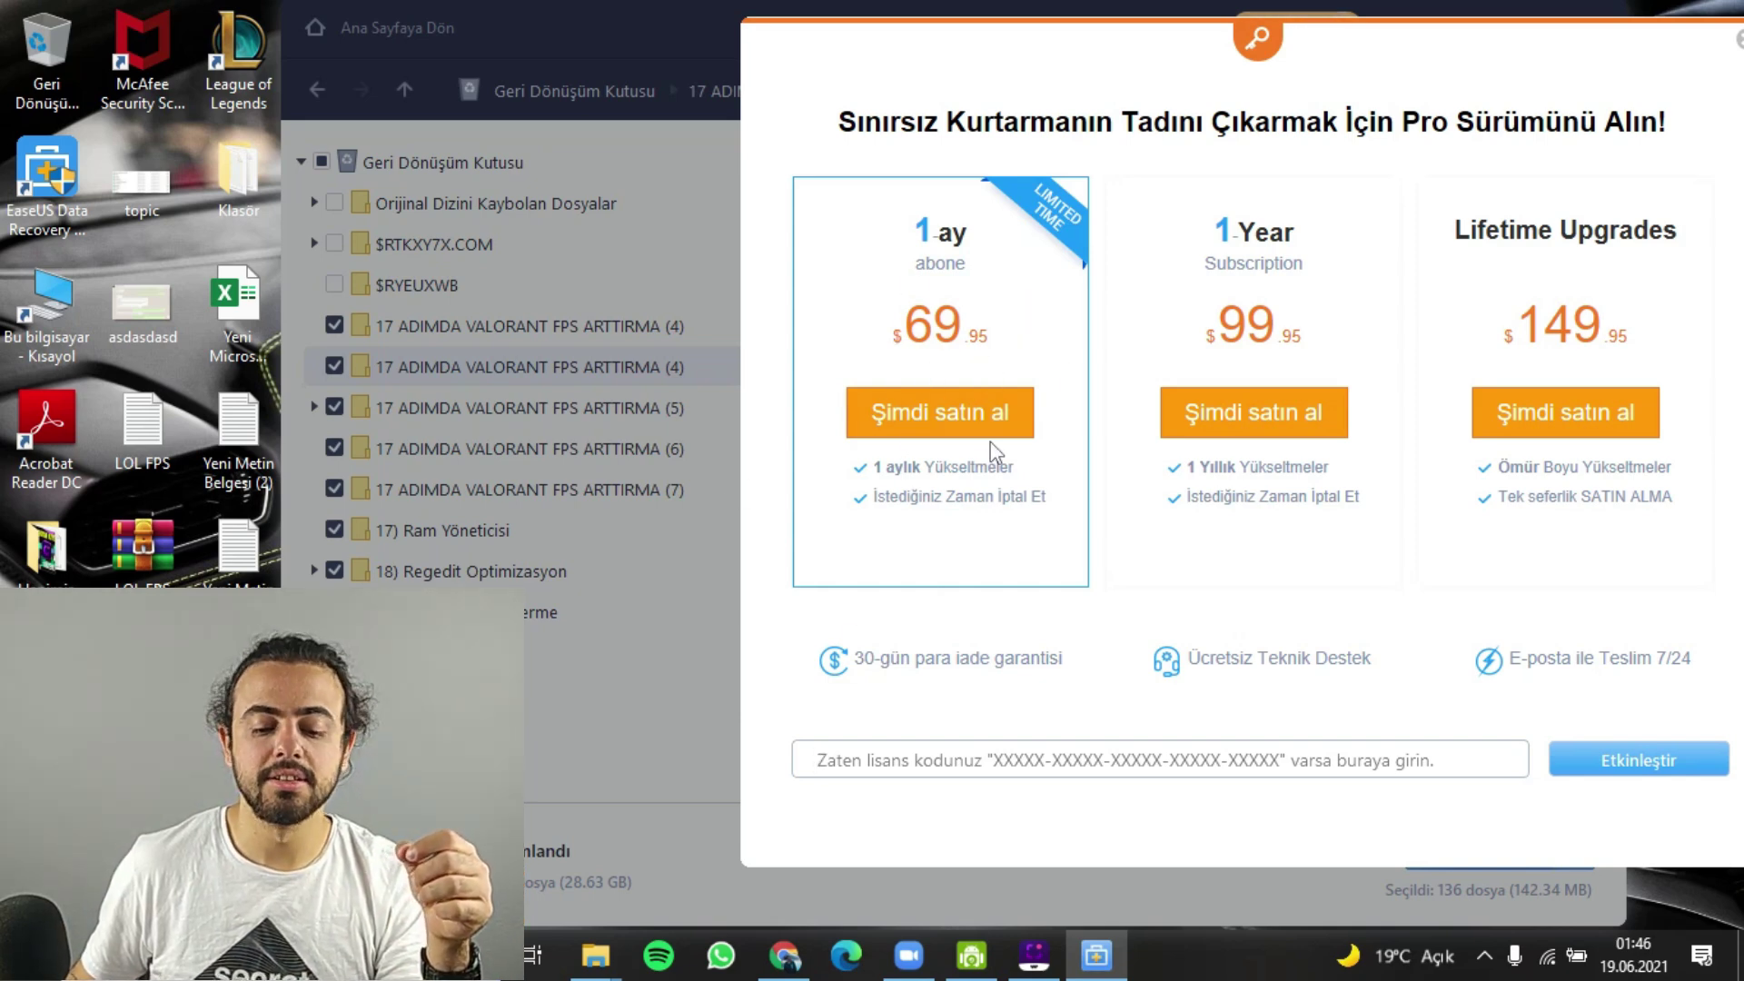
{"action": "left_click", "coordinate": [935, 425]}
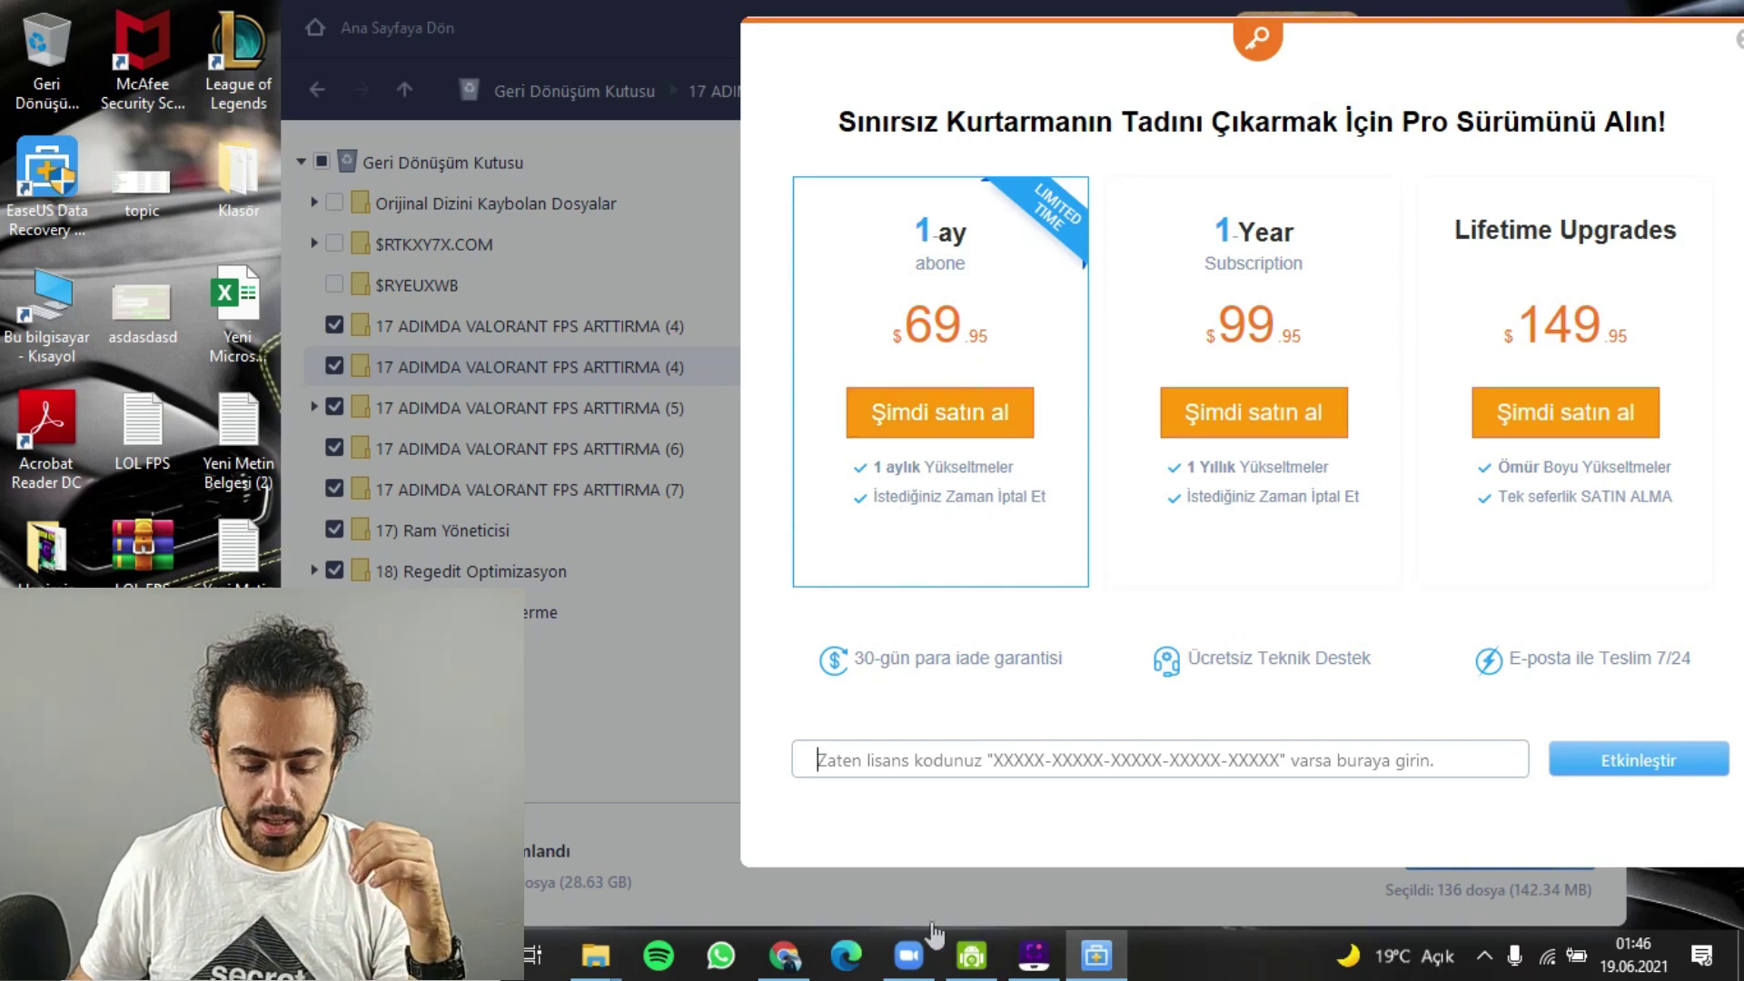
{"action": "left_click_drag", "start_coordinate": [1349, 55], "coordinate": [785, 90]}
{"action": "left_click", "coordinate": [1182, 75]}
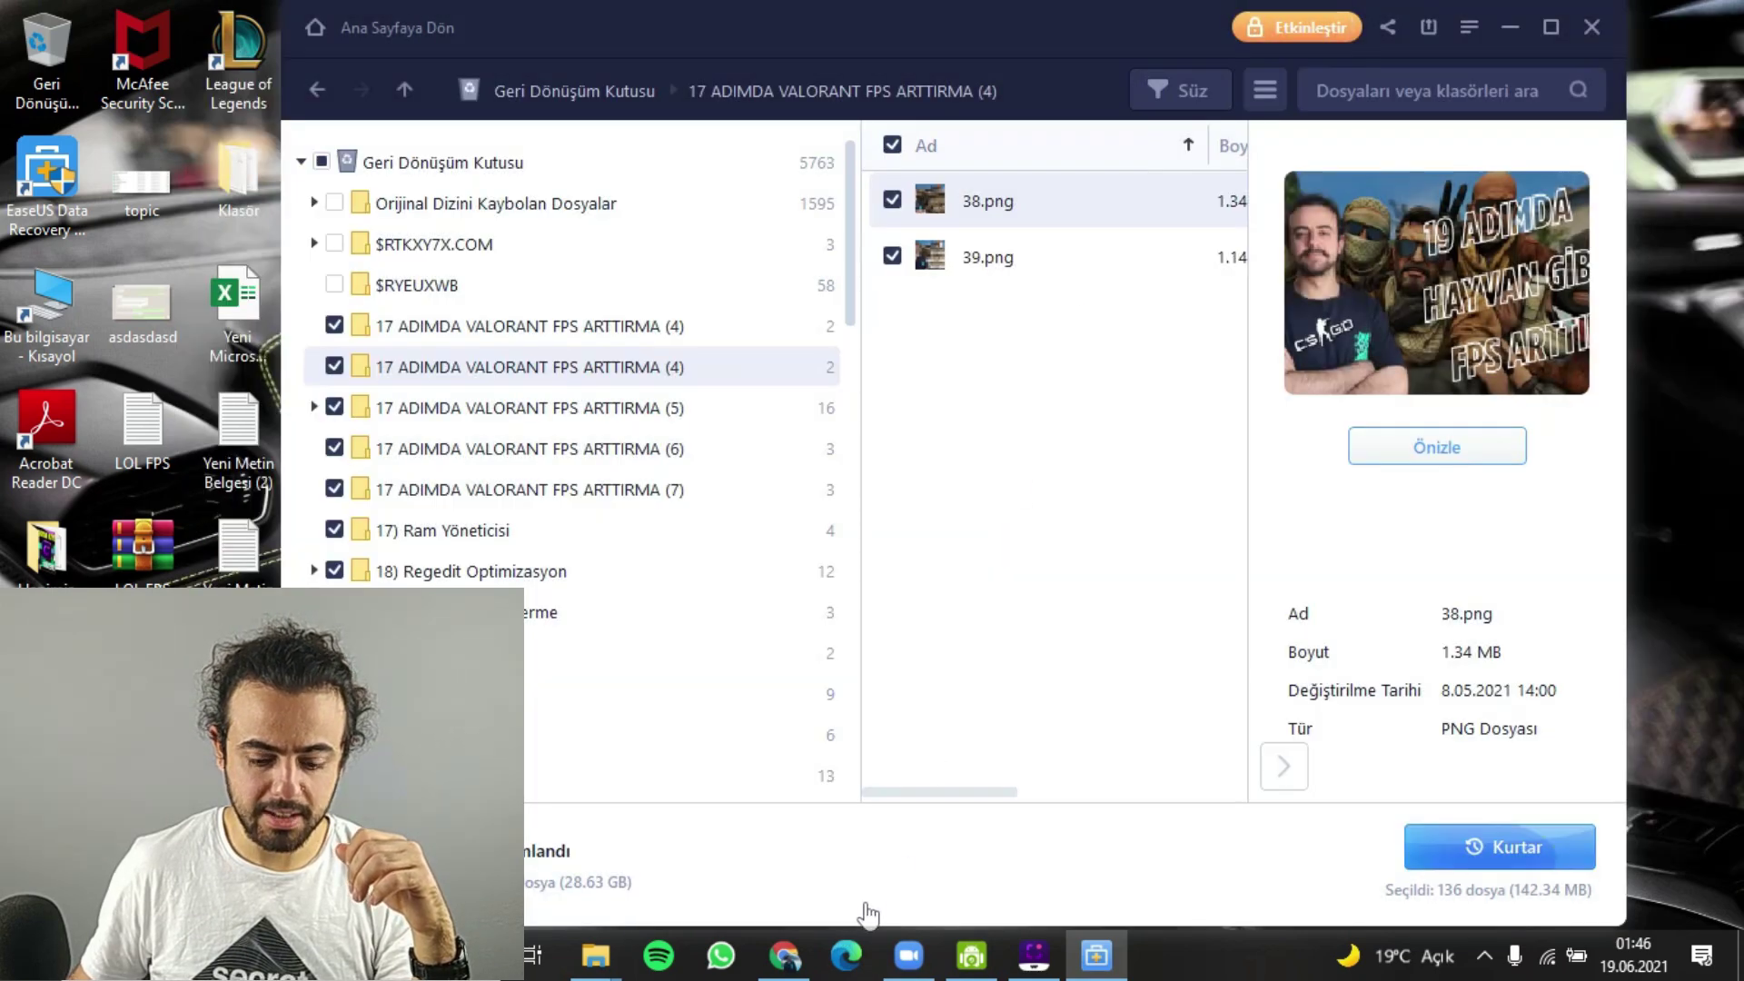
- Switch to Chrome, look over the EaseUS Data Recovery Wizard editions and open the product's purchase page
{"action": "left_click", "coordinate": [784, 955]}
{"action": "scroll", "coordinate": [710, 681], "scroll_direction": "down", "scroll_amount": 5}
{"action": "scroll", "coordinate": [710, 681], "scroll_direction": "down", "scroll_amount": 8}
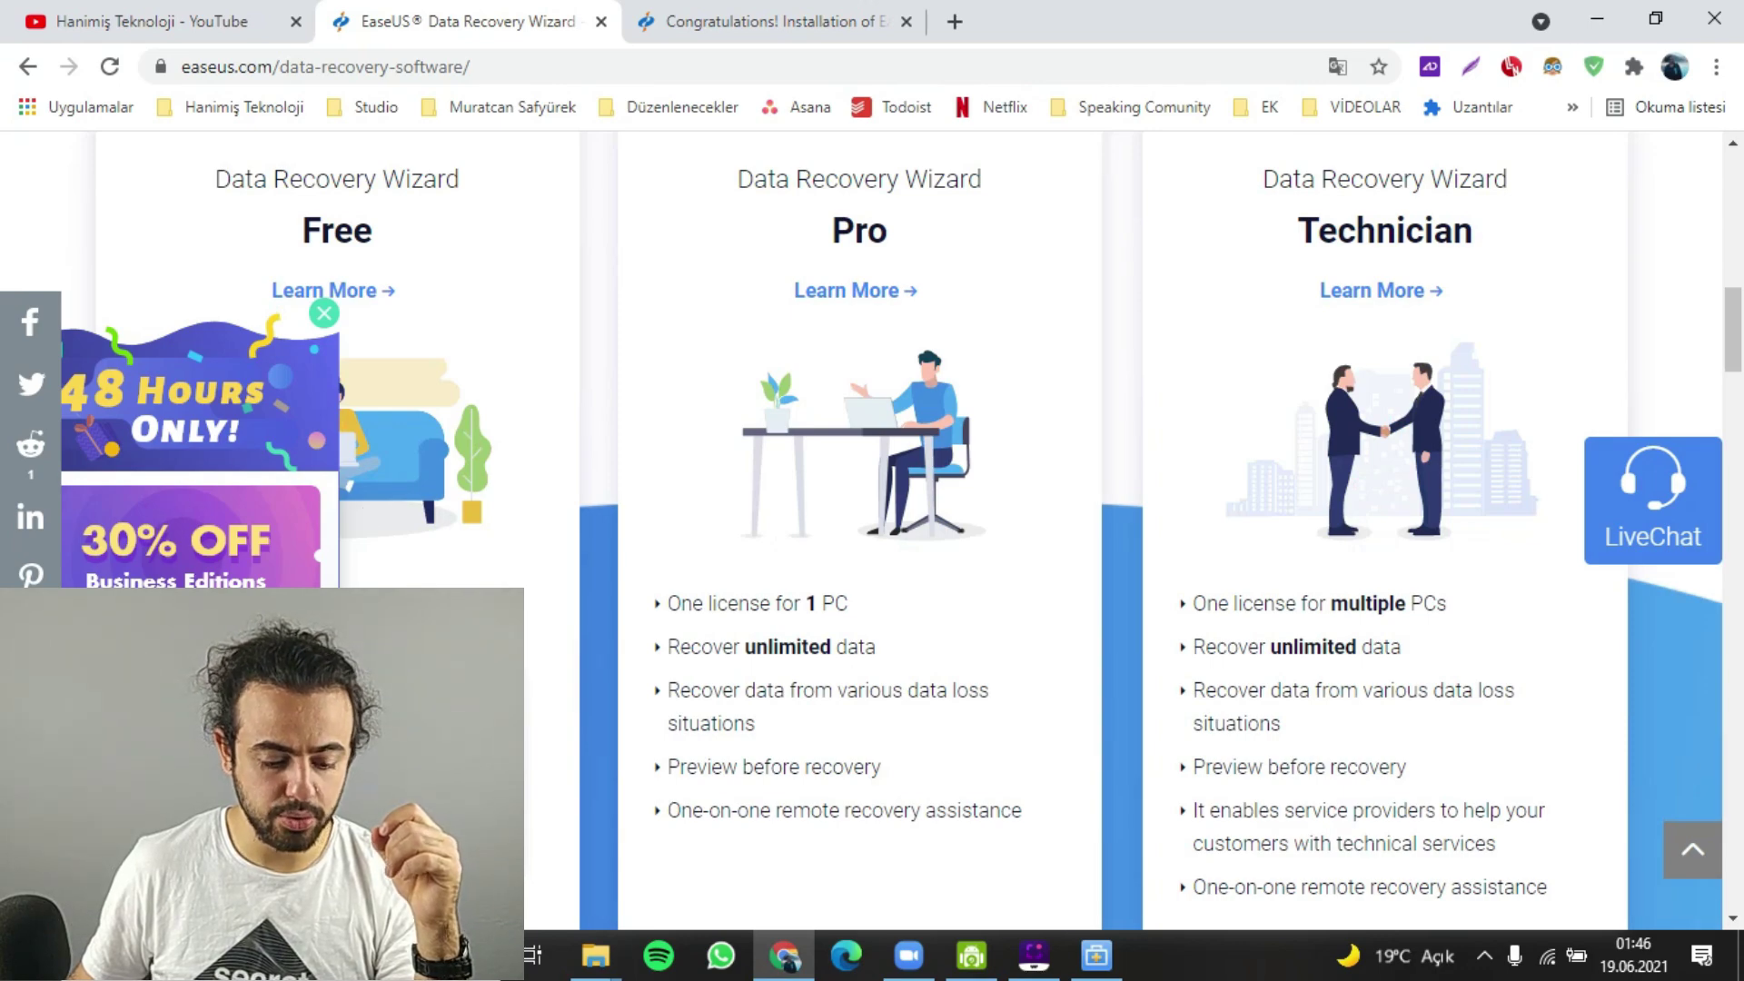
{"action": "scroll", "coordinate": [872, 527], "scroll_direction": "up", "scroll_amount": 15}
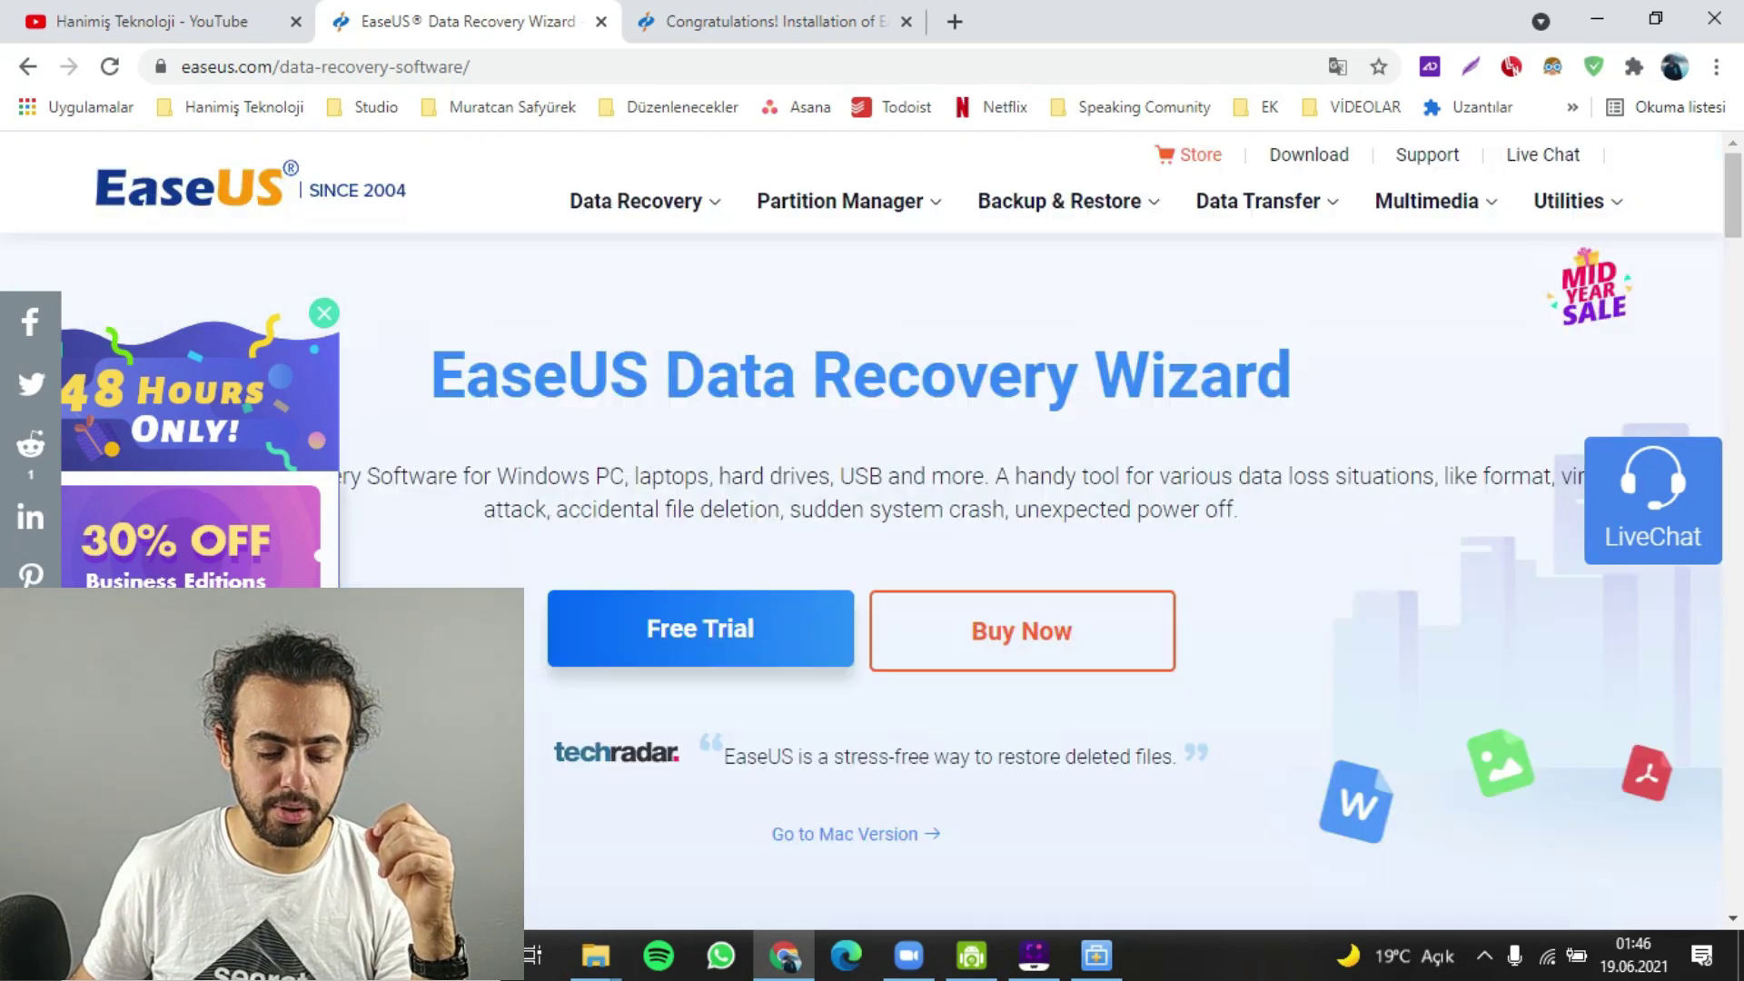
{"action": "scroll", "coordinate": [636, 727], "scroll_direction": "down", "scroll_amount": 1}
{"action": "left_click", "coordinate": [1004, 518]}
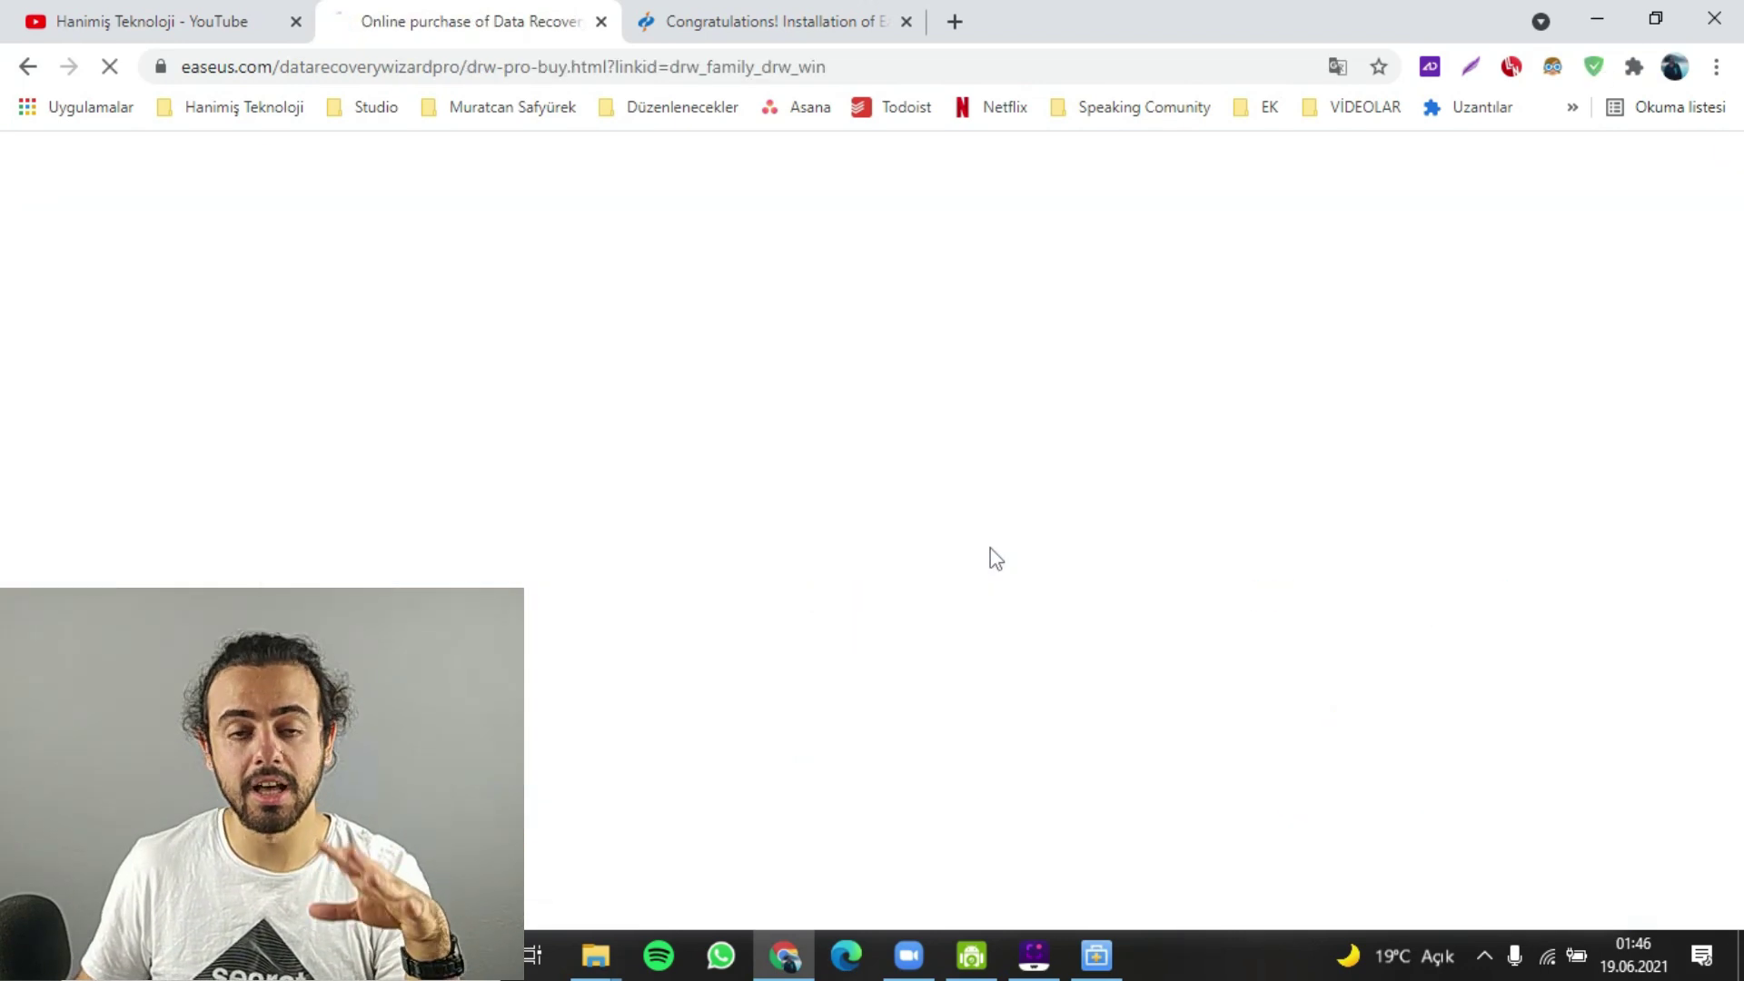
- Compare the Monthly, Yearly and Lifetime plans on the purchase page, highlighting the Monthly and Yearly prices
{"action": "scroll", "coordinate": [745, 538], "scroll_direction": "down", "scroll_amount": 3}
{"action": "scroll", "coordinate": [745, 538], "scroll_direction": "down", "scroll_amount": 1}
{"action": "scroll", "coordinate": [443, 508], "scroll_direction": "up", "scroll_amount": 2}
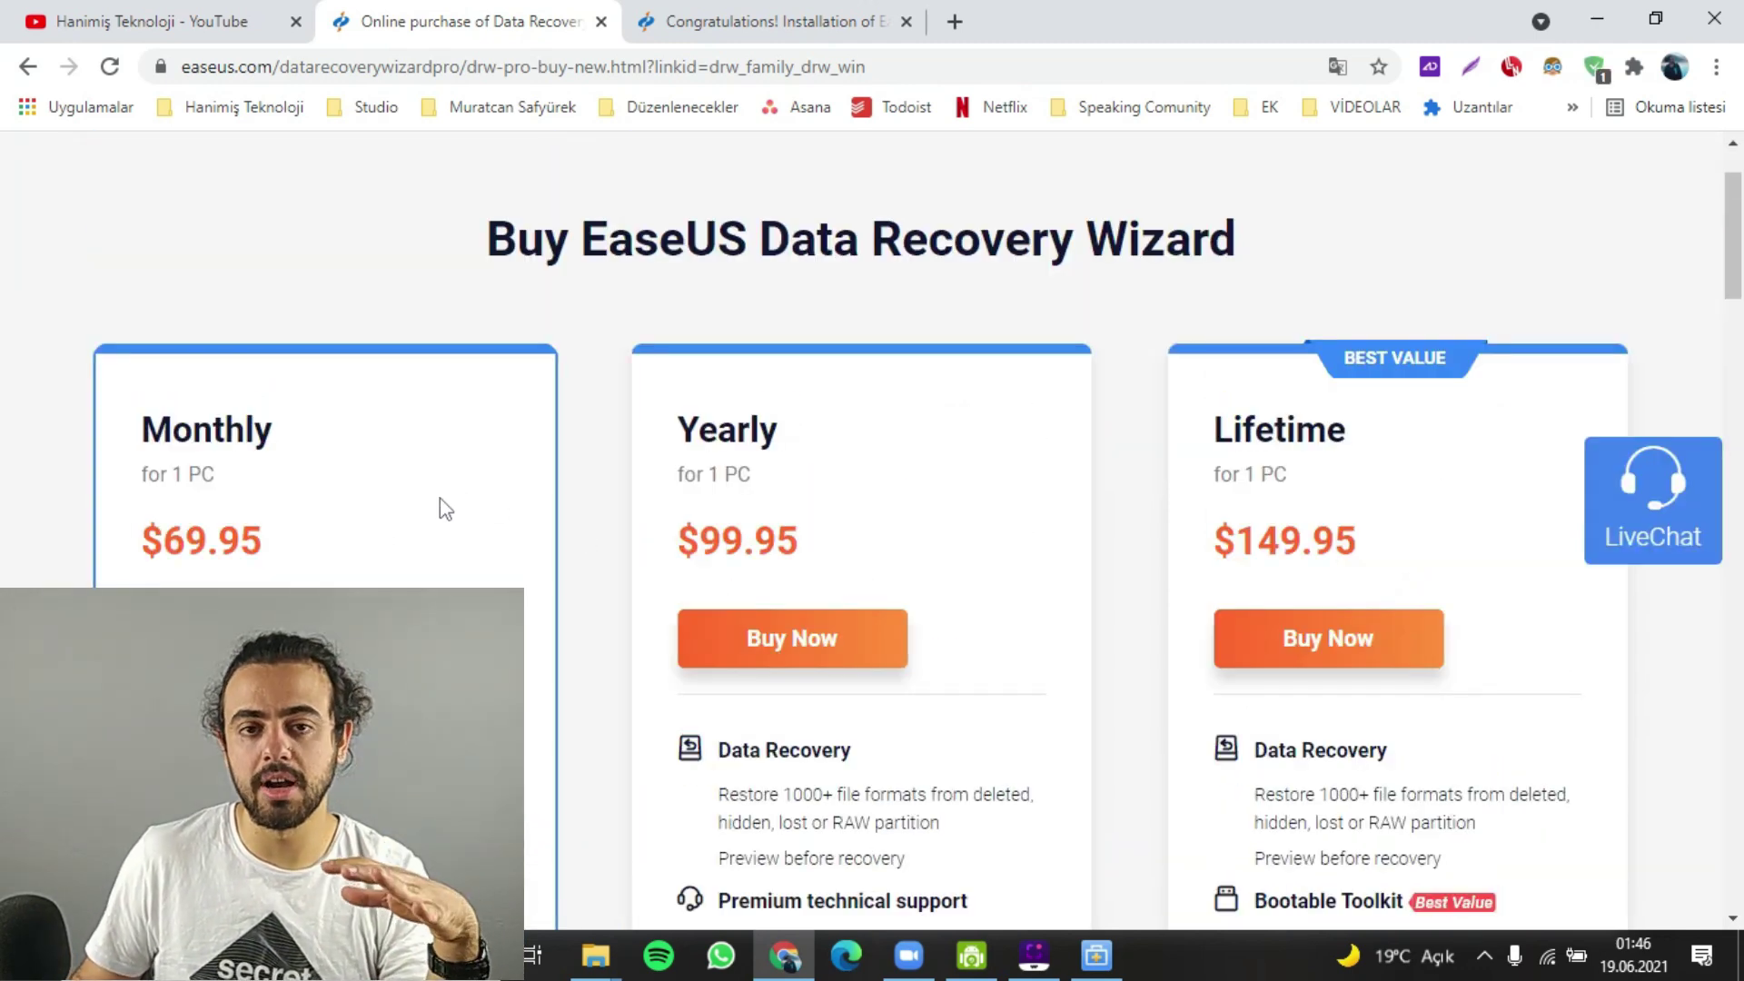
{"action": "scroll", "coordinate": [818, 467], "scroll_direction": "down", "scroll_amount": 2}
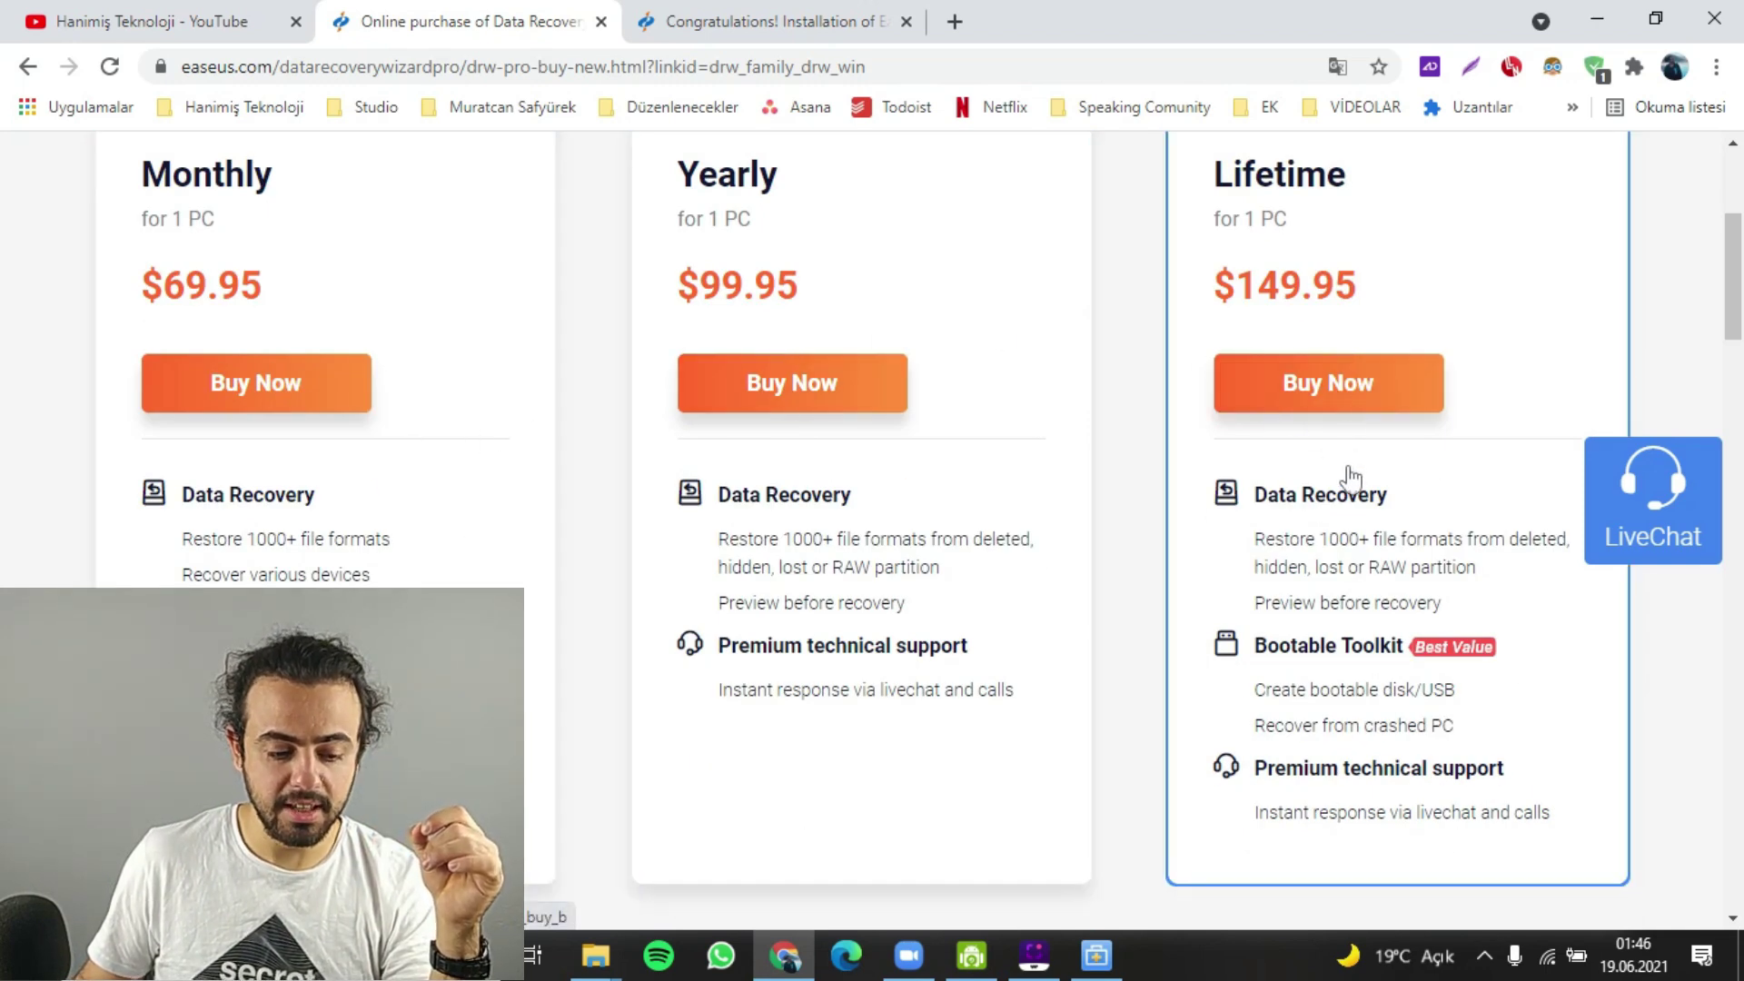
{"action": "scroll", "coordinate": [573, 455], "scroll_direction": "up", "scroll_amount": 1}
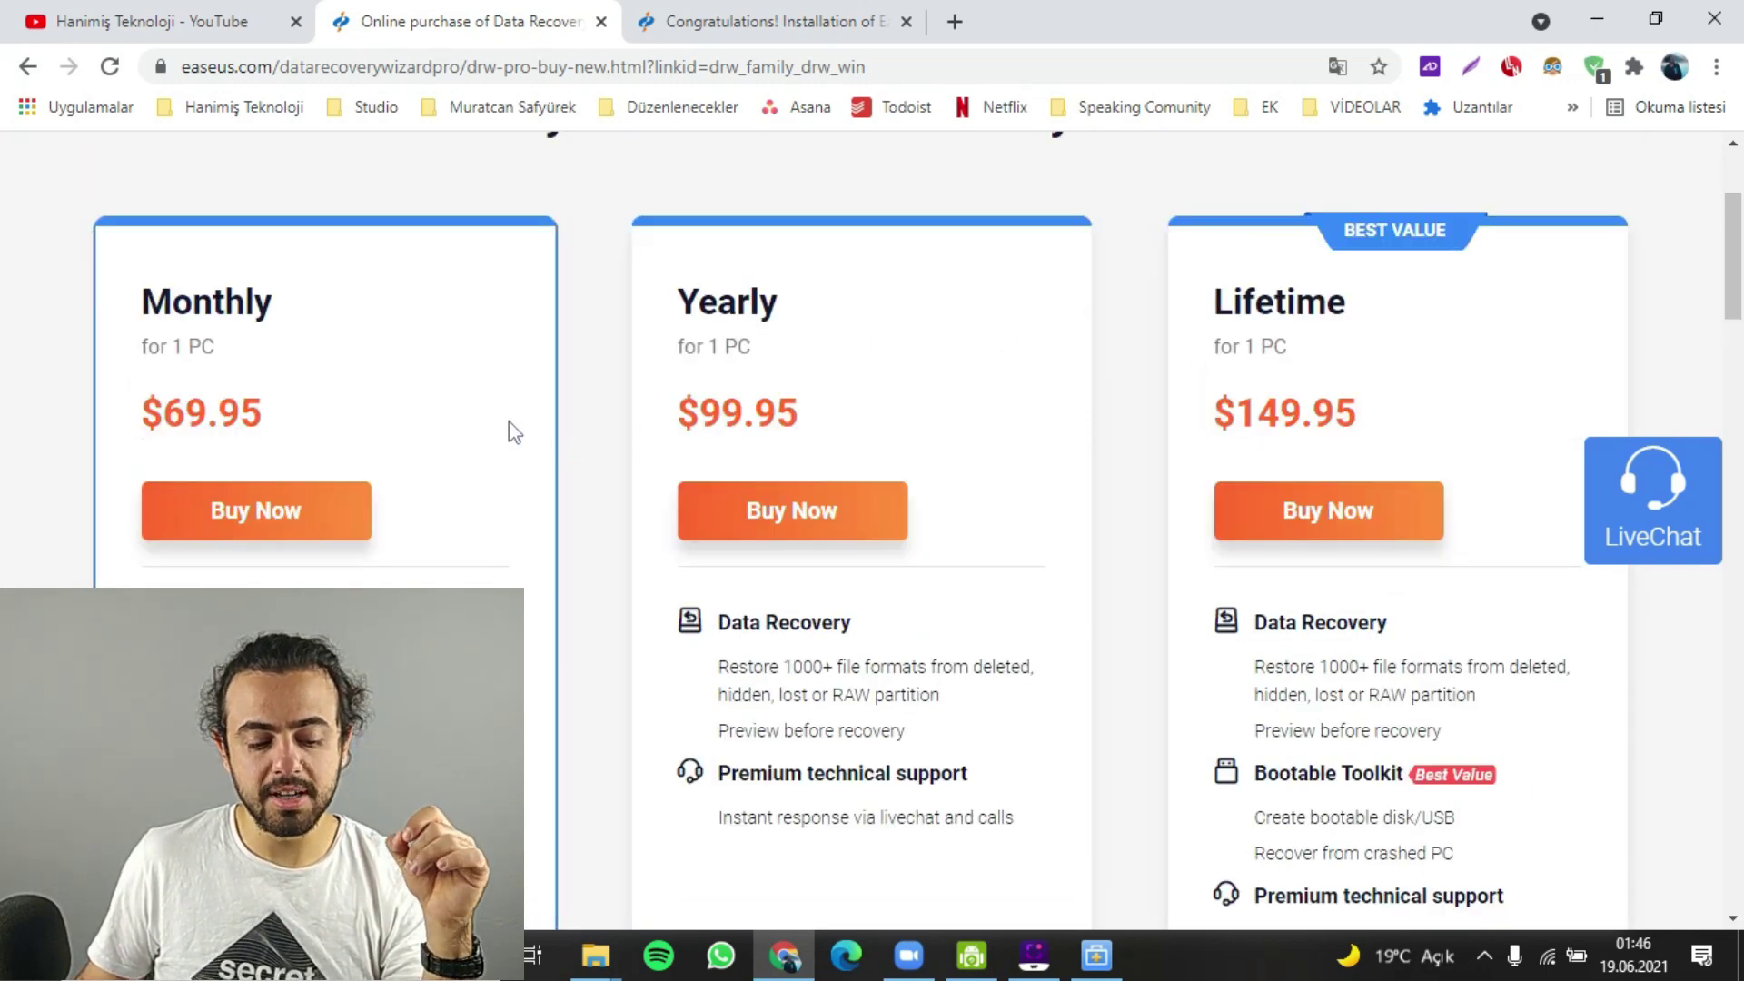
{"action": "left_click_drag", "start_coordinate": [154, 427], "coordinate": [304, 423]}
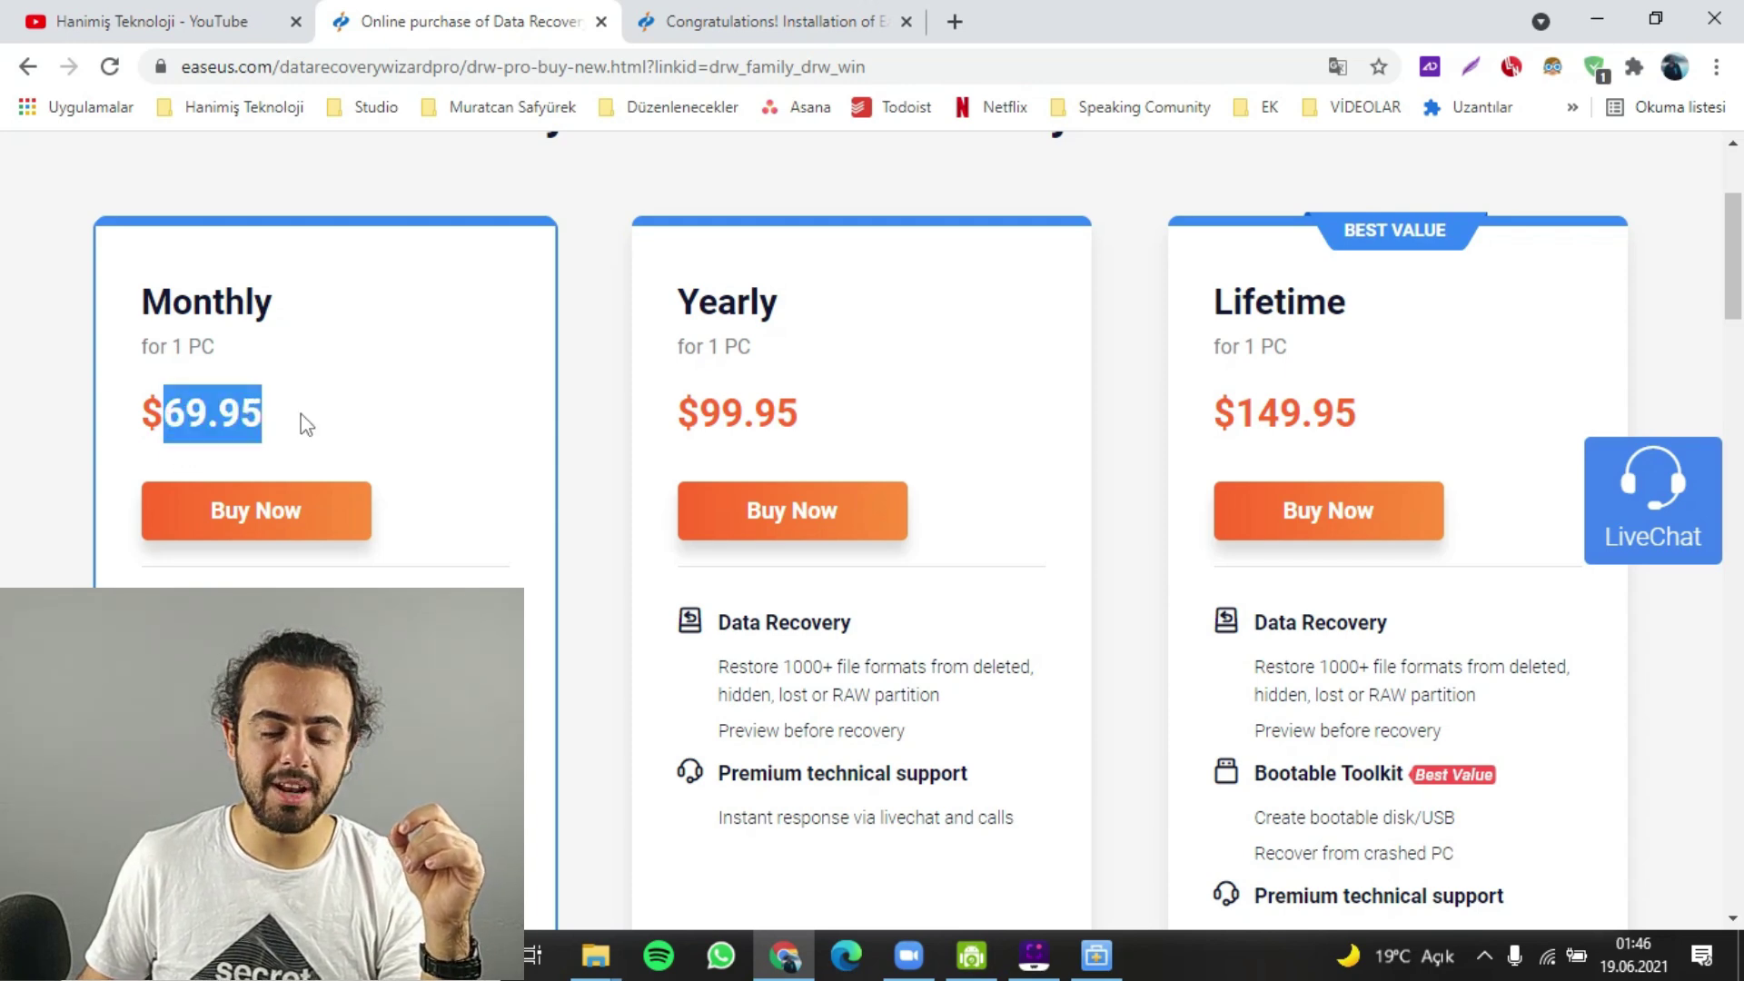
{"action": "left_click_drag", "start_coordinate": [809, 413], "coordinate": [651, 403]}
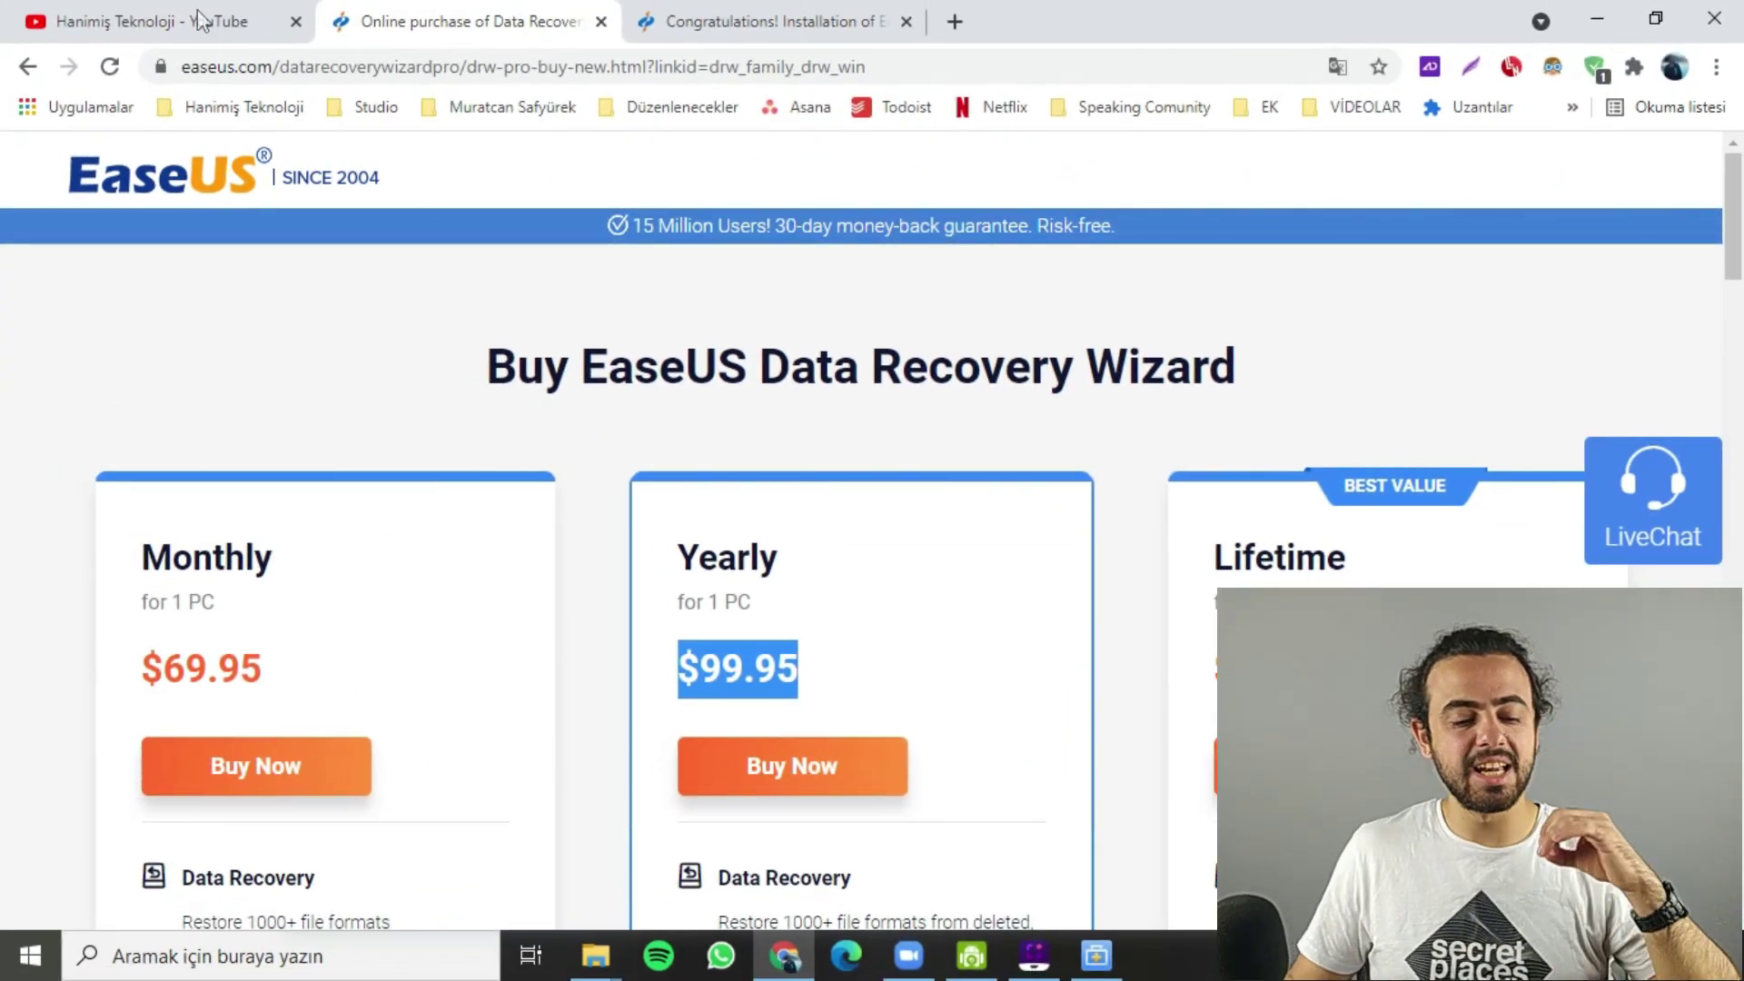
- Return to the Hanimiş Teknoloji YouTube channel and browse its uploaded videos
{"action": "left_click", "coordinate": [216, 27]}
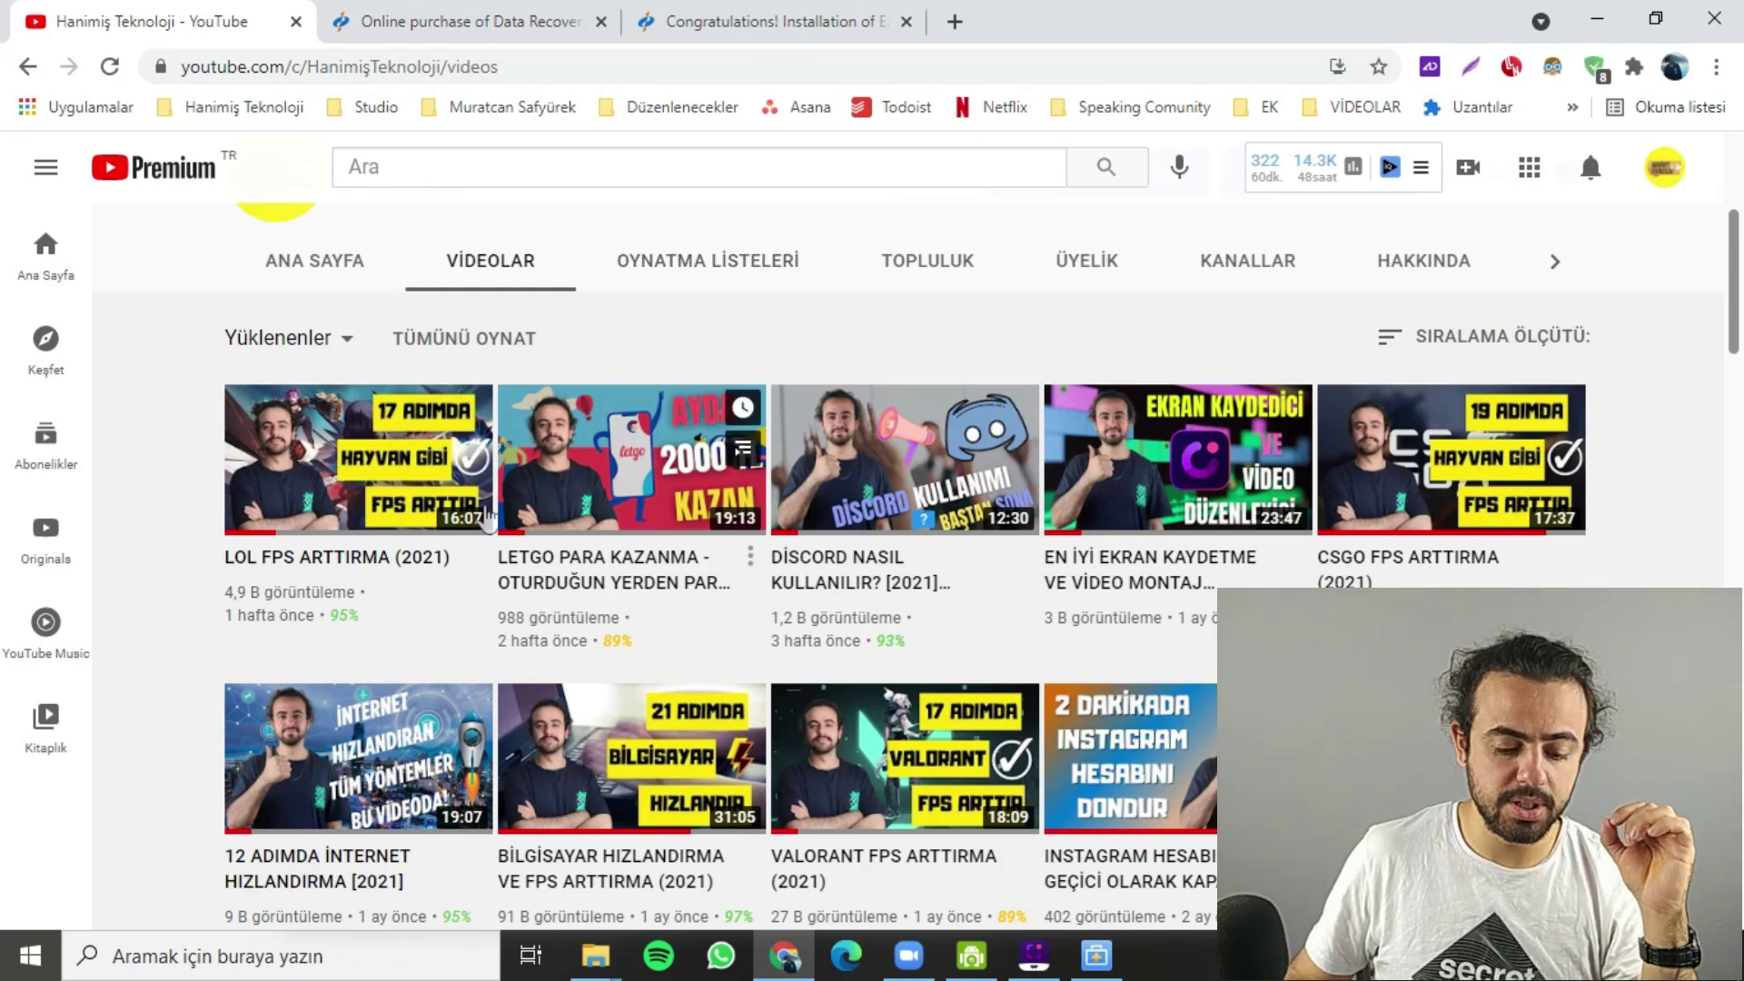
{"action": "scroll", "coordinate": [363, 508], "scroll_direction": "up", "scroll_amount": 2}
{"action": "scroll", "coordinate": [329, 572], "scroll_direction": "down", "scroll_amount": 2}
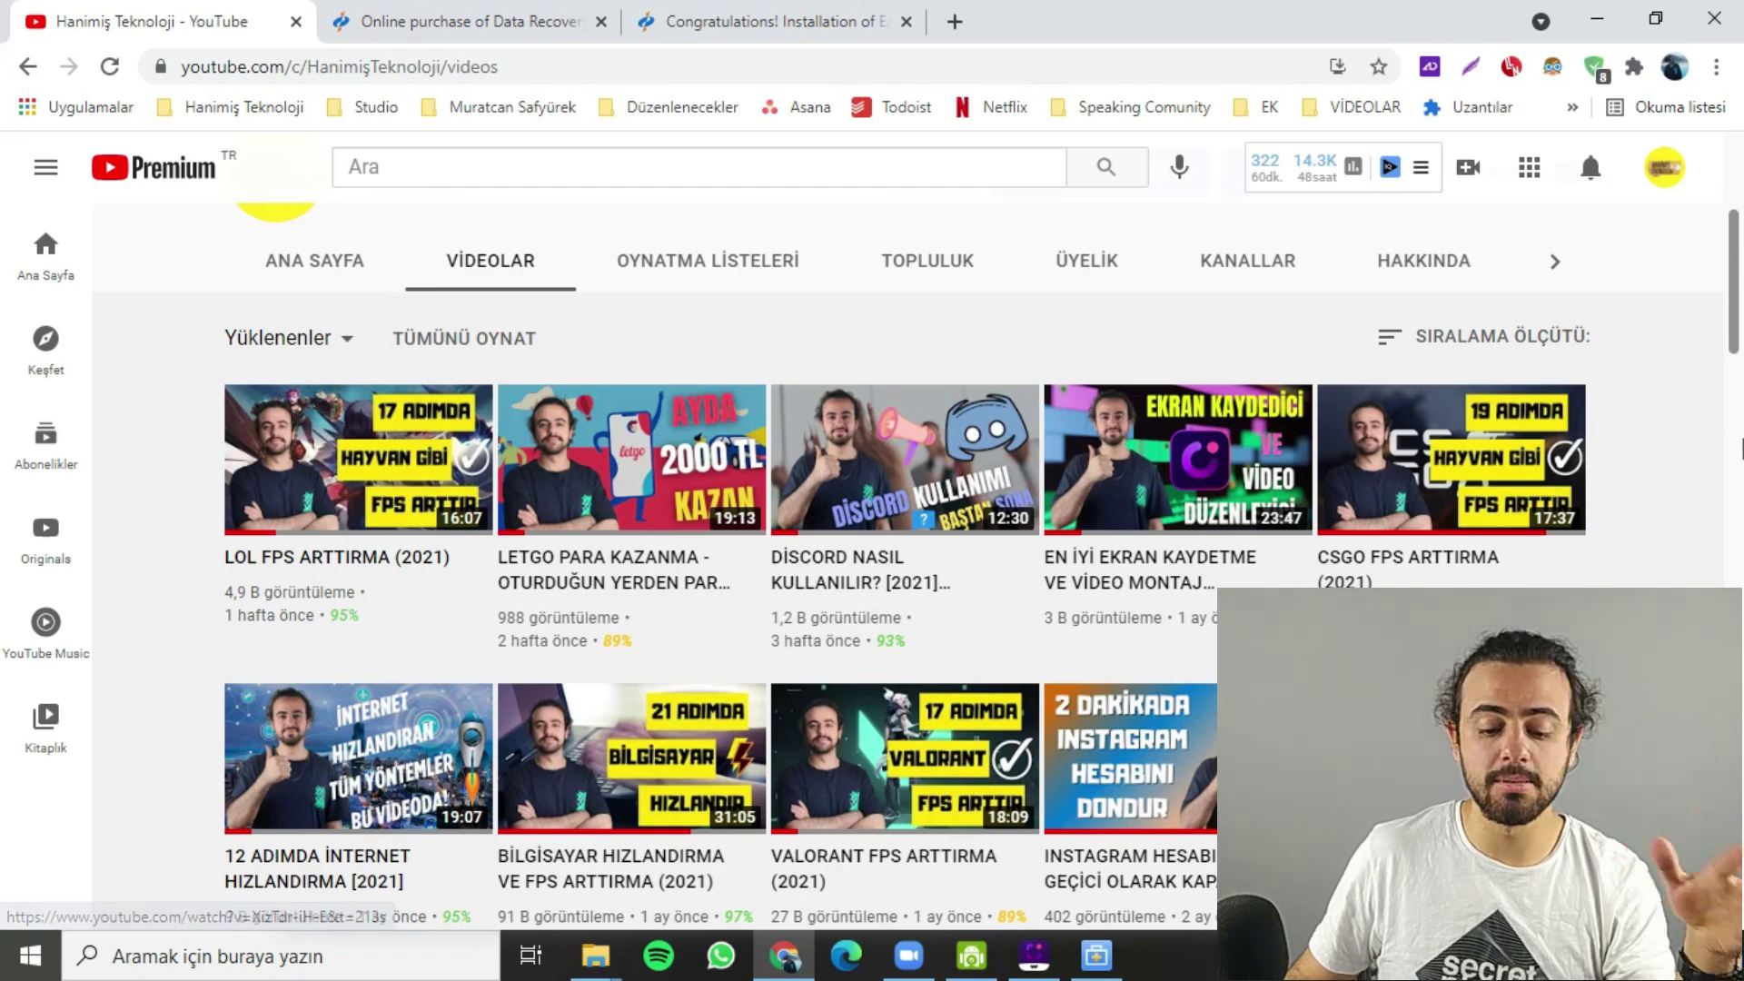
{"action": "left_click_drag", "start_coordinate": [1126, 472], "coordinate": [1090, 627]}
{"action": "scroll", "coordinate": [1077, 636], "scroll_direction": "down", "scroll_amount": 3}
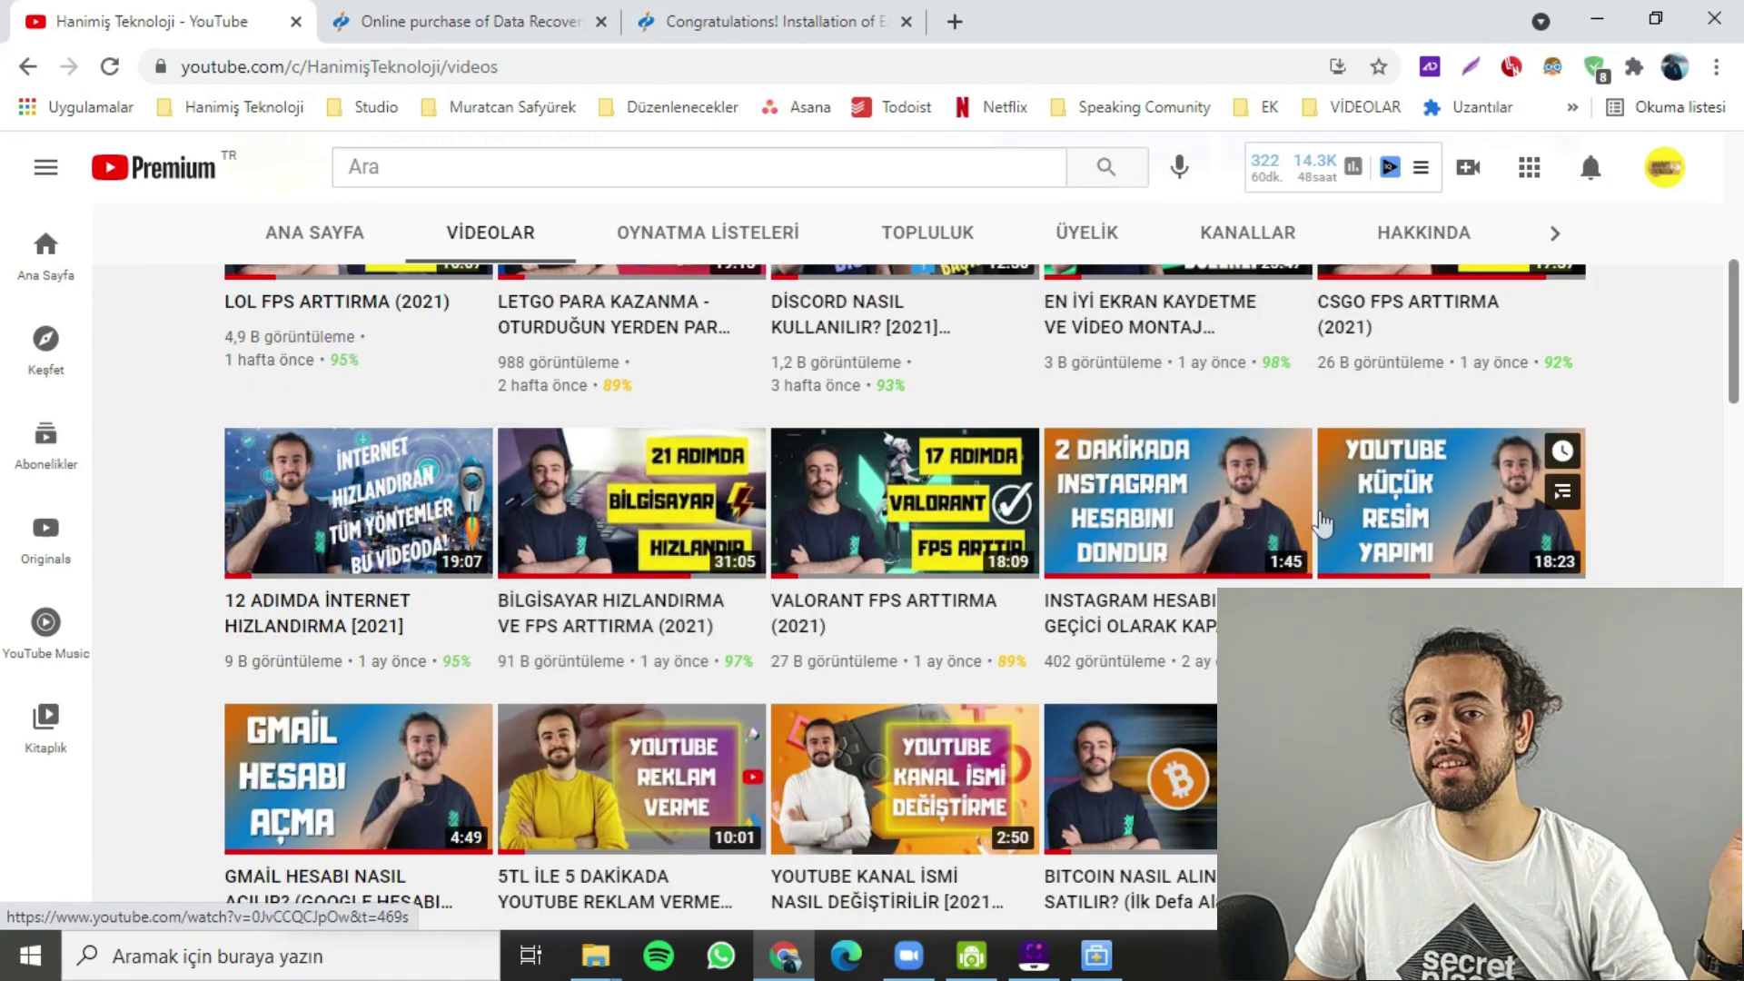